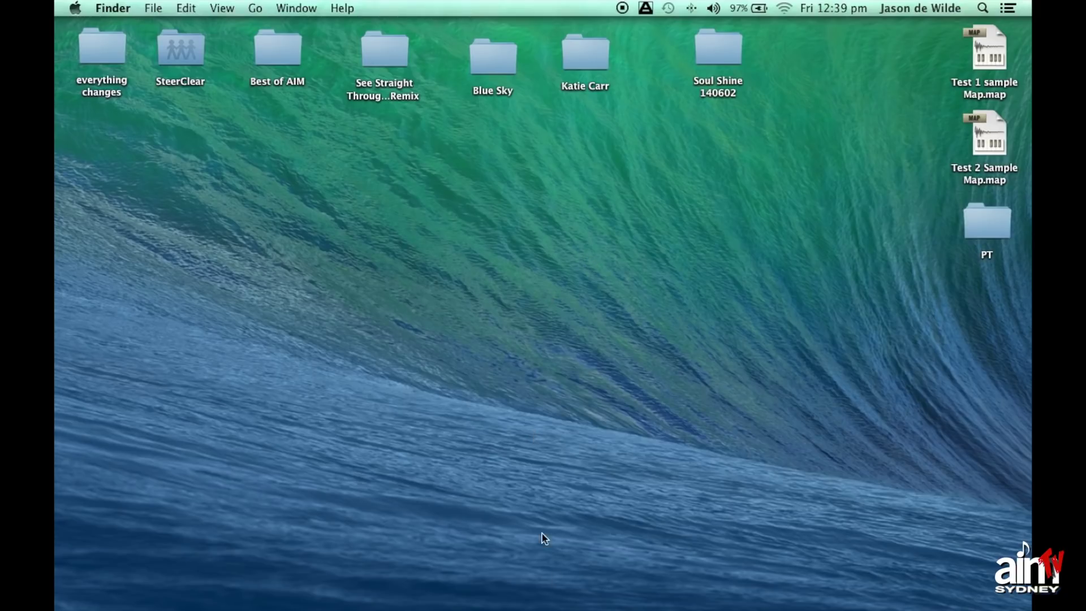
Step: Launch Pro Tools 10 and reposition its Quick Start dialog
{"action": "mouse_move", "coordinate": [552, 608]}
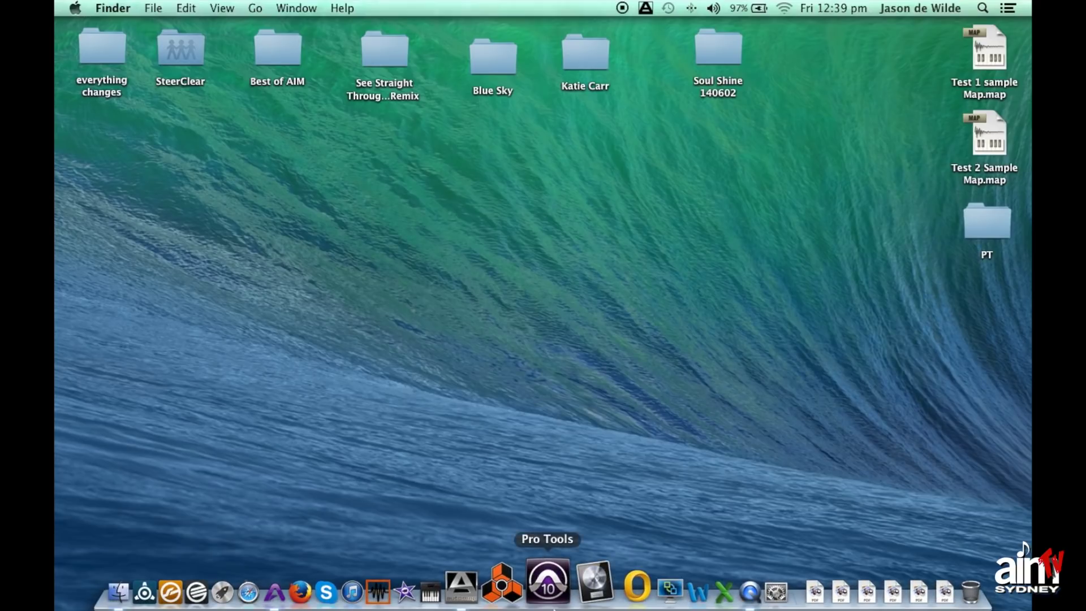
{"action": "left_click", "coordinate": [547, 589]}
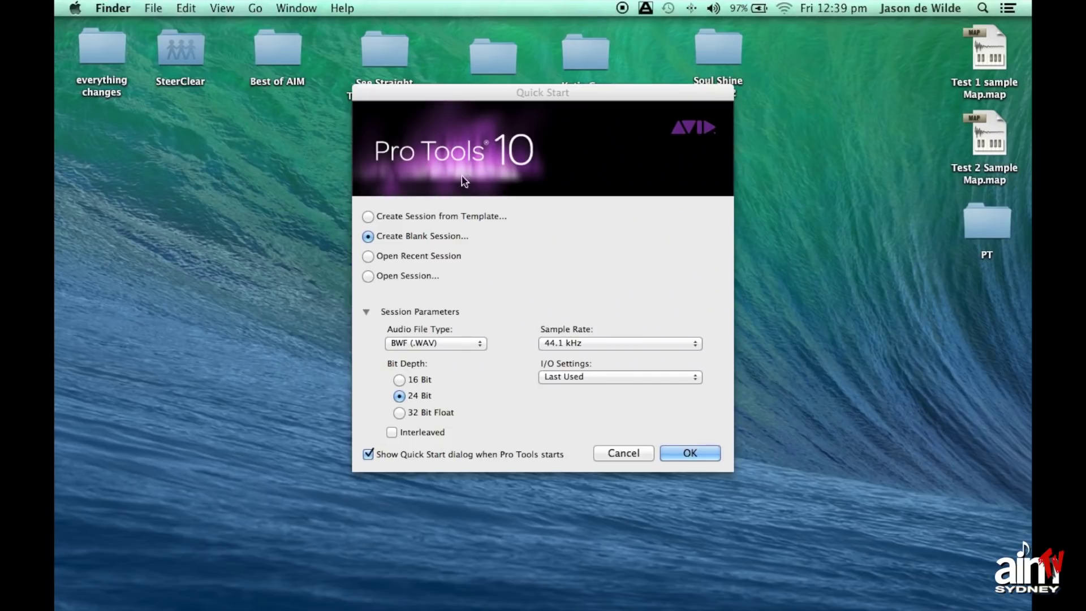
{"action": "left_click_drag", "start_coordinate": [470, 94], "coordinate": [452, 105]}
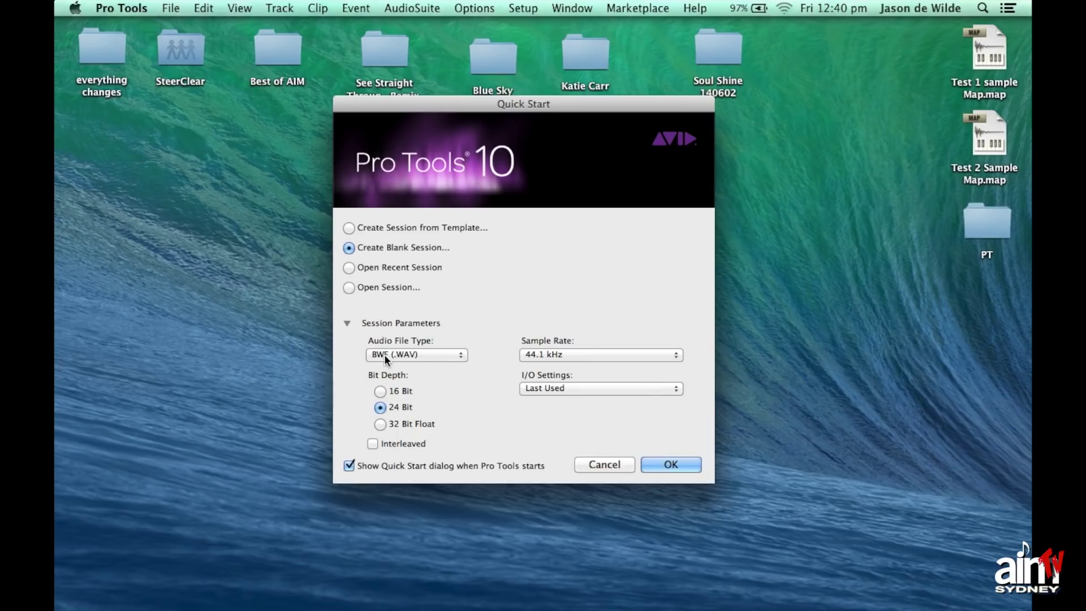
Step: Set up a blank session as BWF (.WAV), 24 Bit, 44.1 kHz with Stereo Mix I/O settings, and proceed to saving
{"action": "left_click", "coordinate": [443, 354]}
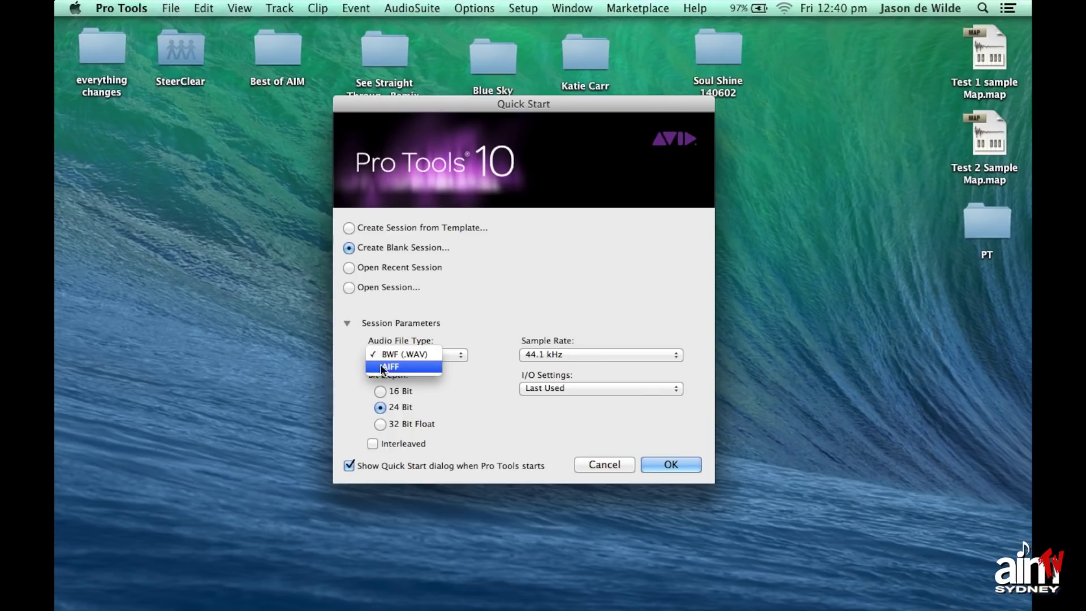
{"action": "left_click", "coordinate": [349, 346]}
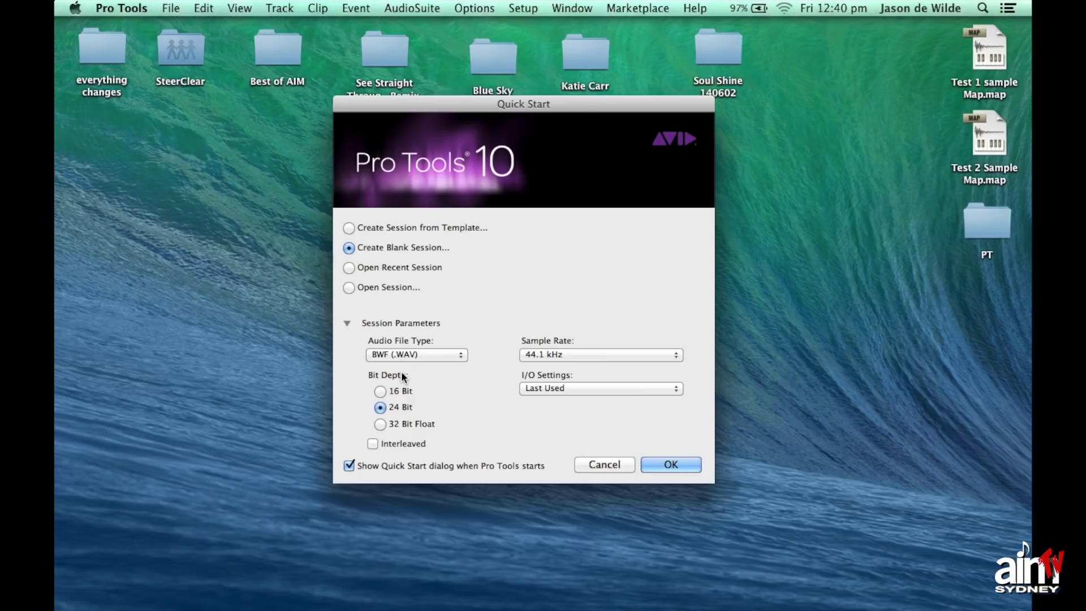
{"action": "left_click", "coordinate": [380, 408]}
{"action": "left_click", "coordinate": [566, 355]}
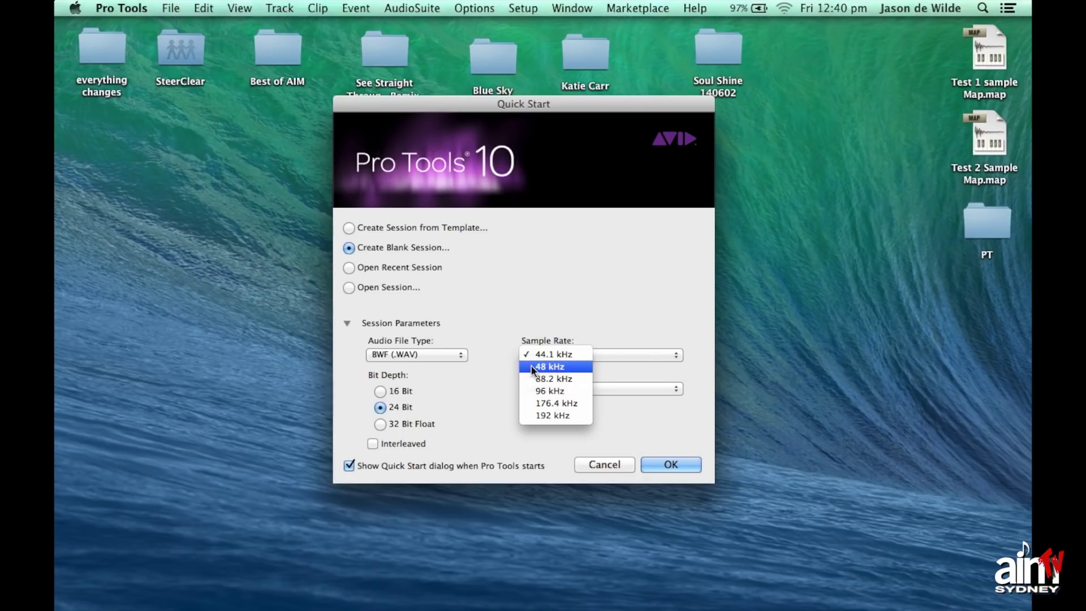
{"action": "left_click", "coordinate": [506, 395]}
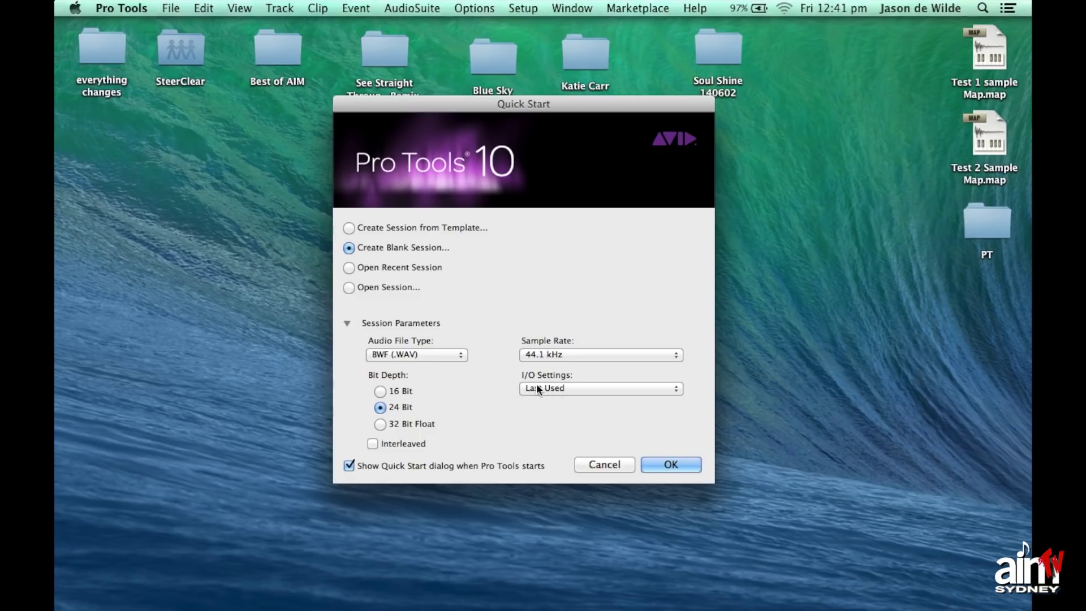
{"action": "left_click", "coordinate": [583, 388]}
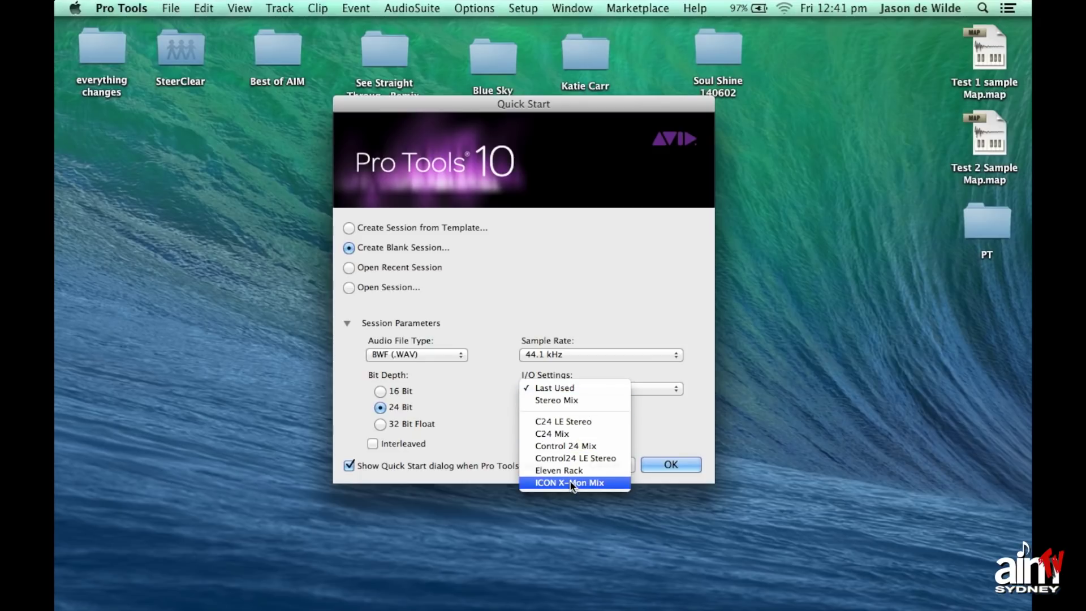
{"action": "left_click", "coordinate": [540, 400]}
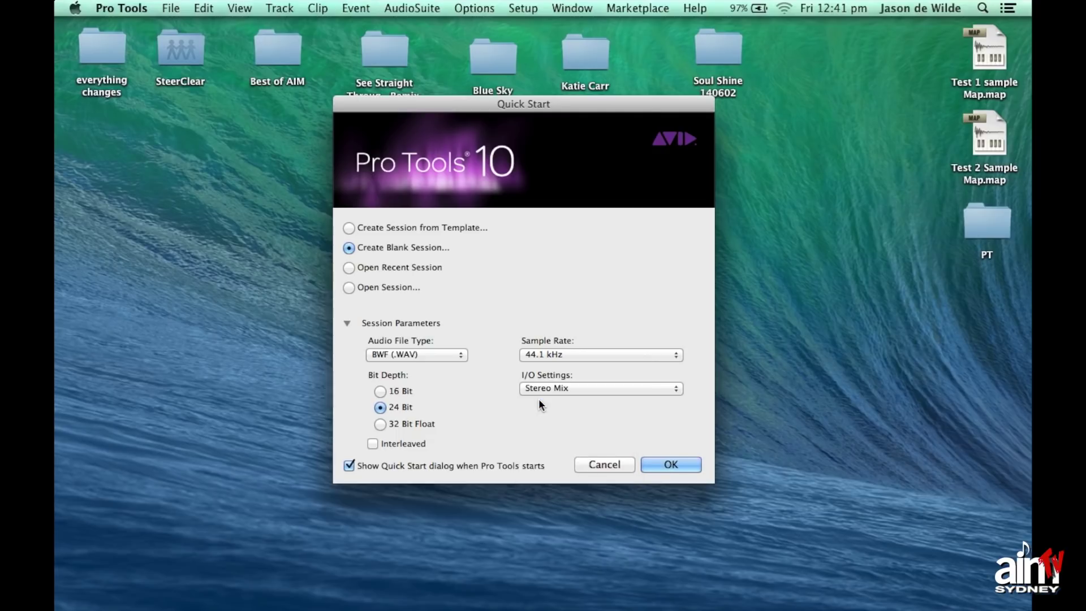
{"action": "left_click", "coordinate": [671, 464]}
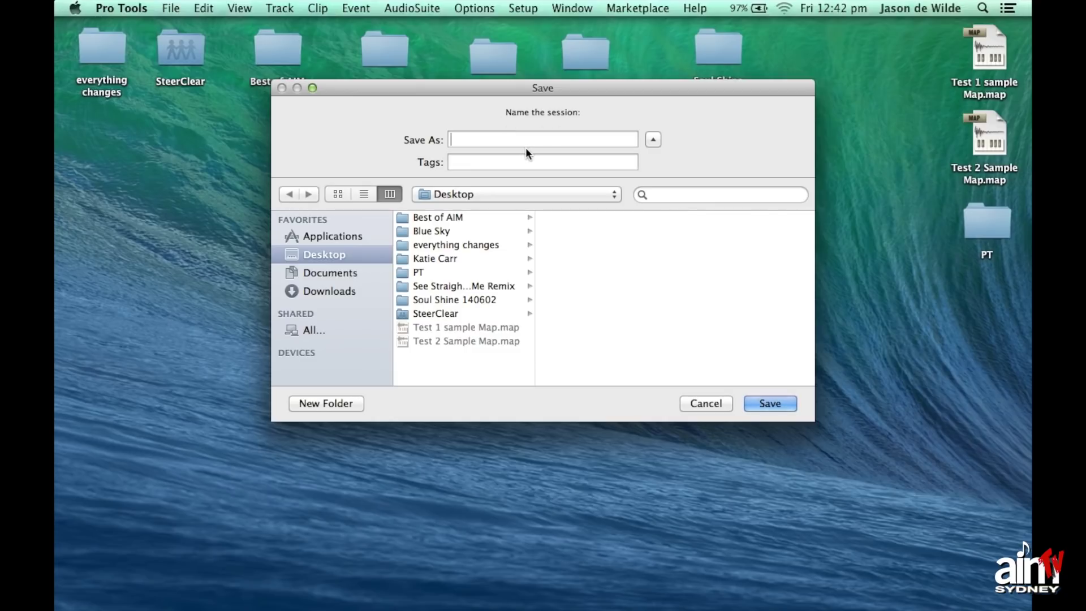
Step: Name the session "Pro Tools Recording" and save it to the Desktop
{"action": "type", "text": "Prop"}
{"action": "key", "text": "BackSpace"}
{"action": "type", "text": "Tools Recording"}
{"action": "left_click", "coordinate": [476, 193]}
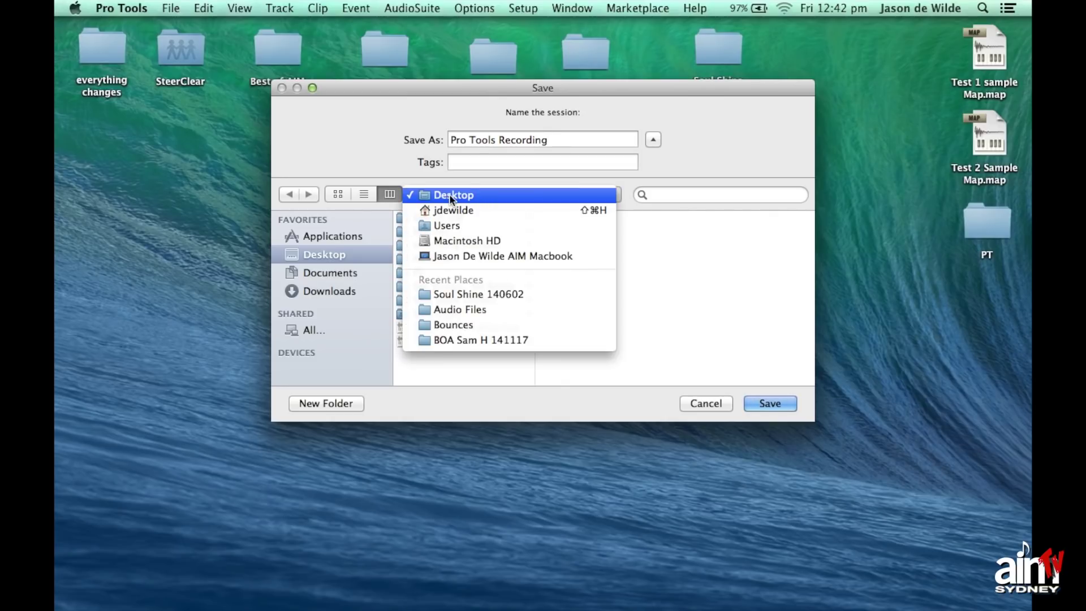
{"action": "left_click", "coordinate": [449, 194]}
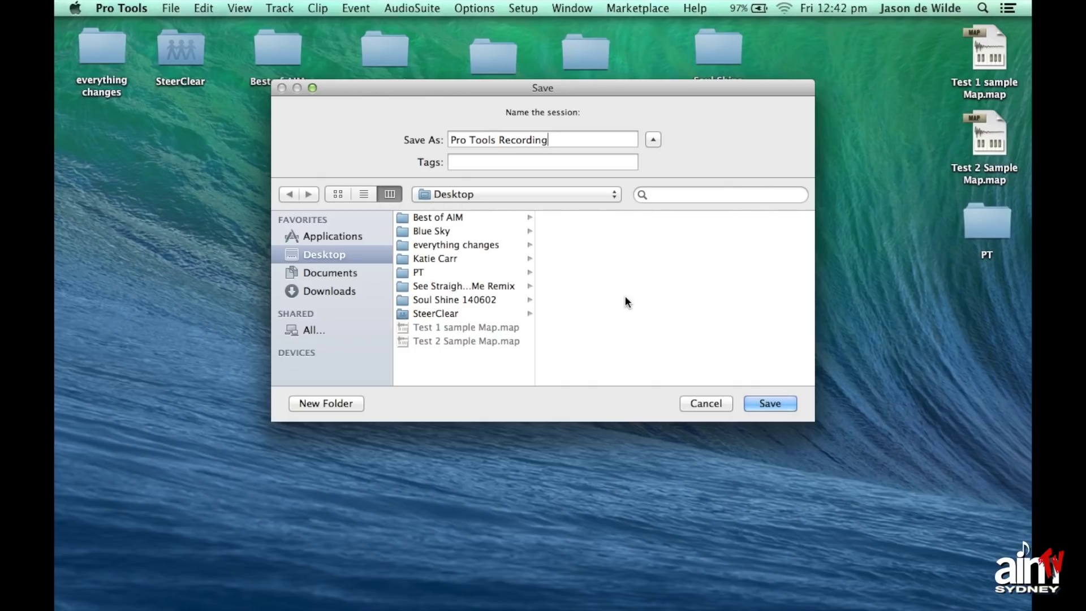
{"action": "left_click", "coordinate": [768, 403]}
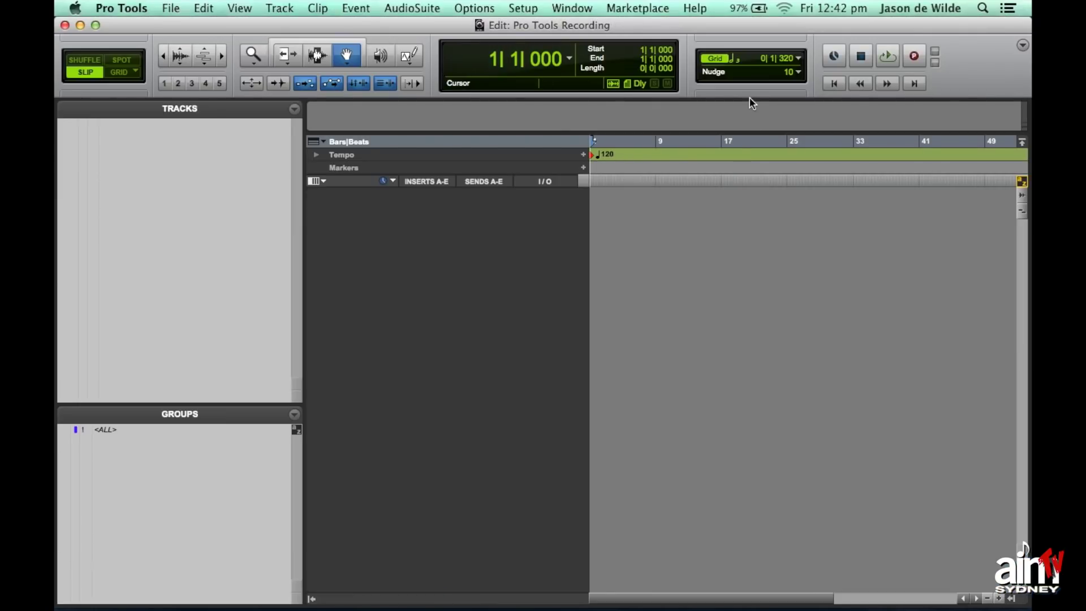
Step: Reveal the Pro Tools Recording folder on the desktop and open it in Finder to examine the session files
{"action": "key", "text": "super+Tab"}
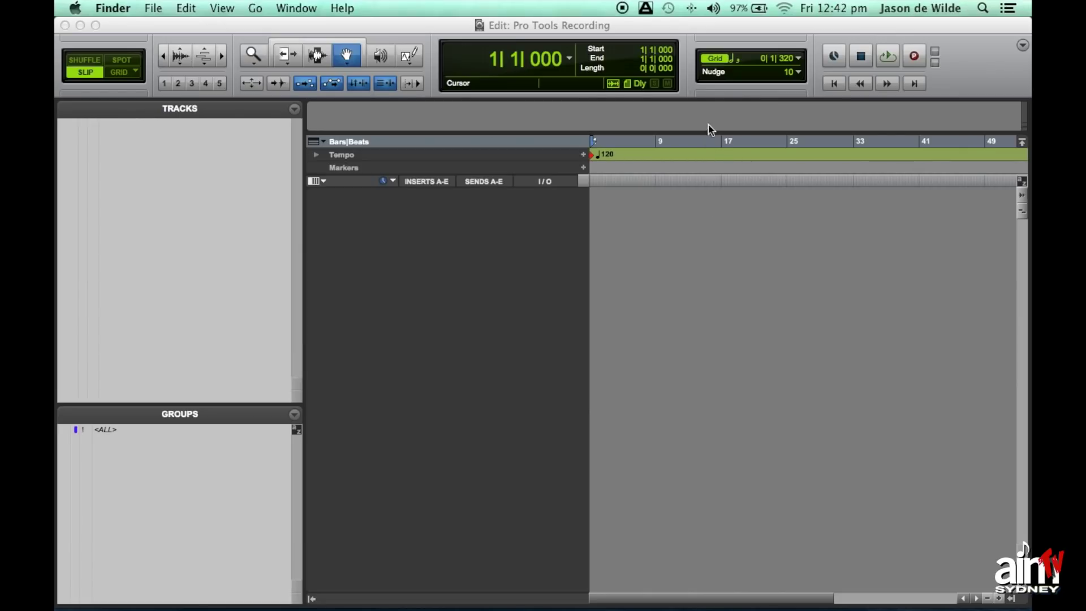
{"action": "left_click", "coordinate": [684, 31]}
{"action": "key", "text": "super+equal"}
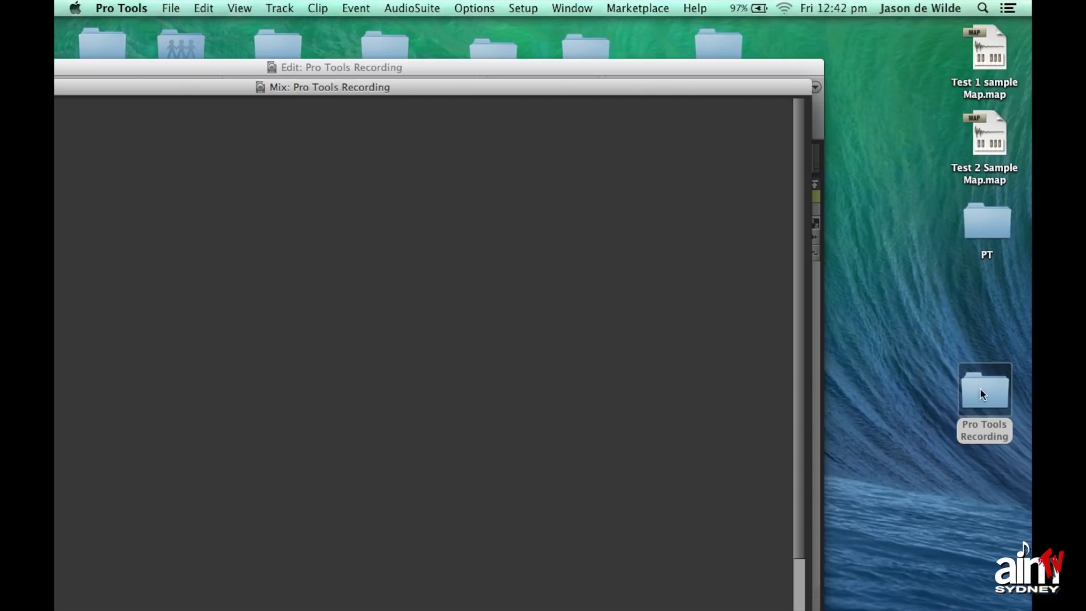
{"action": "left_click_drag", "start_coordinate": [979, 388], "coordinate": [884, 341]}
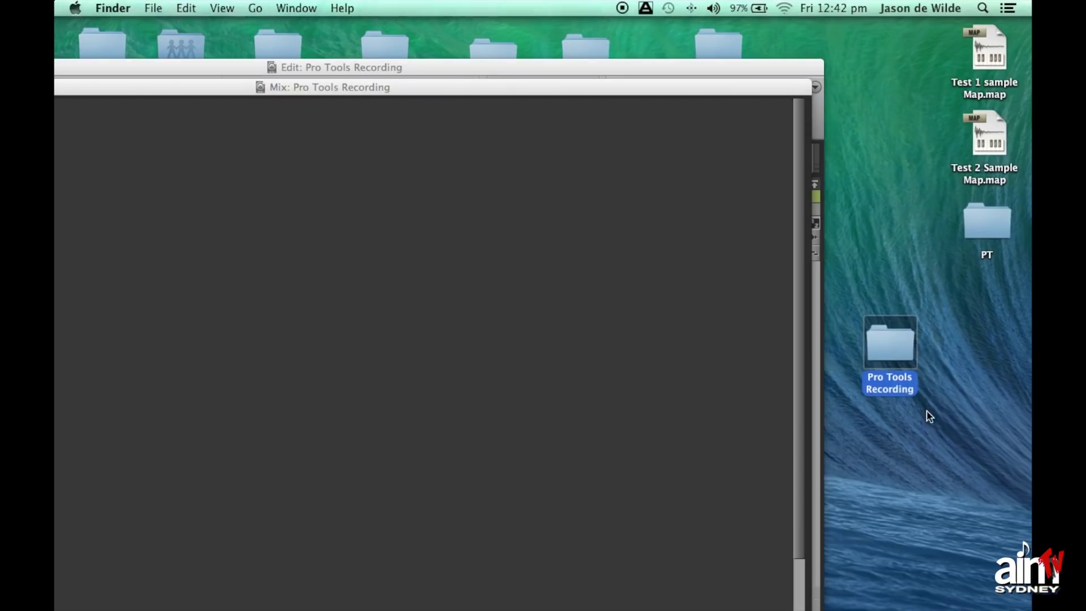
{"action": "double_click", "coordinate": [887, 339]}
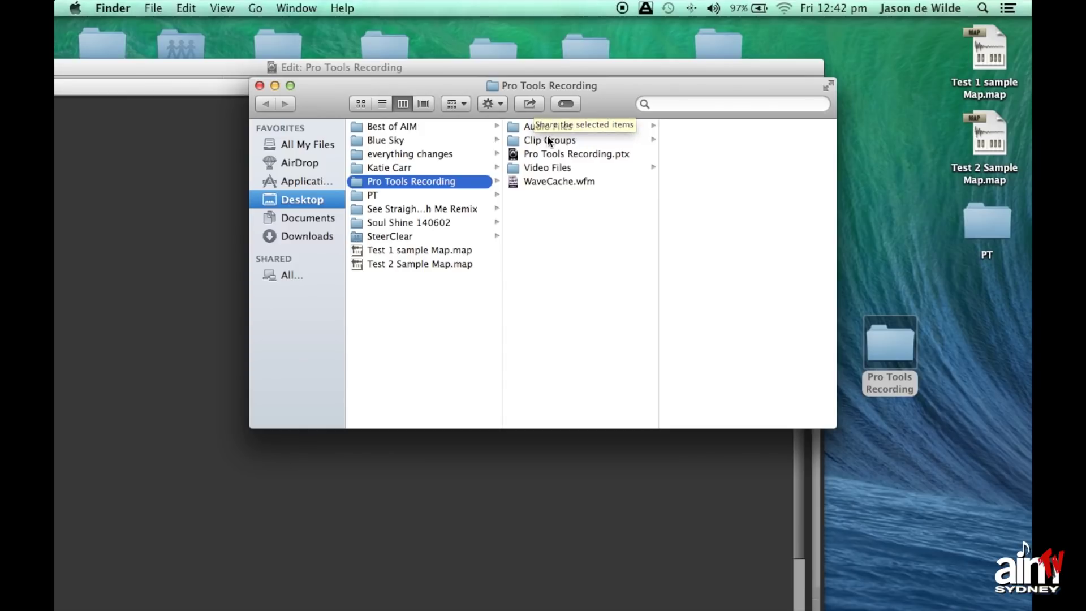
Step: Return to the Edit window in Pro Tools and create a click track
{"action": "left_click", "coordinate": [190, 170]}
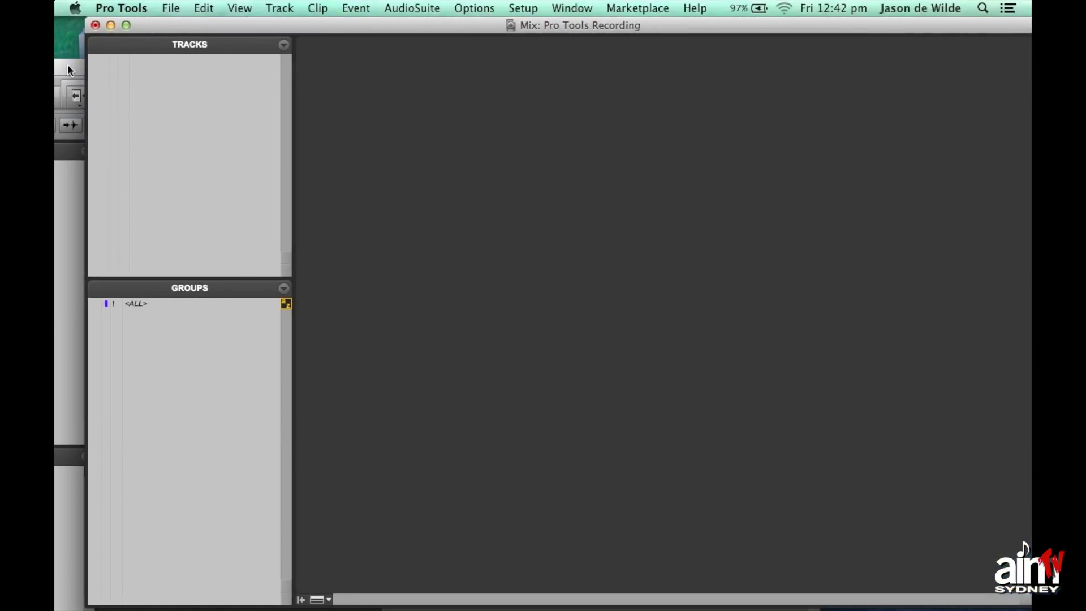
{"action": "left_click", "coordinate": [68, 67]}
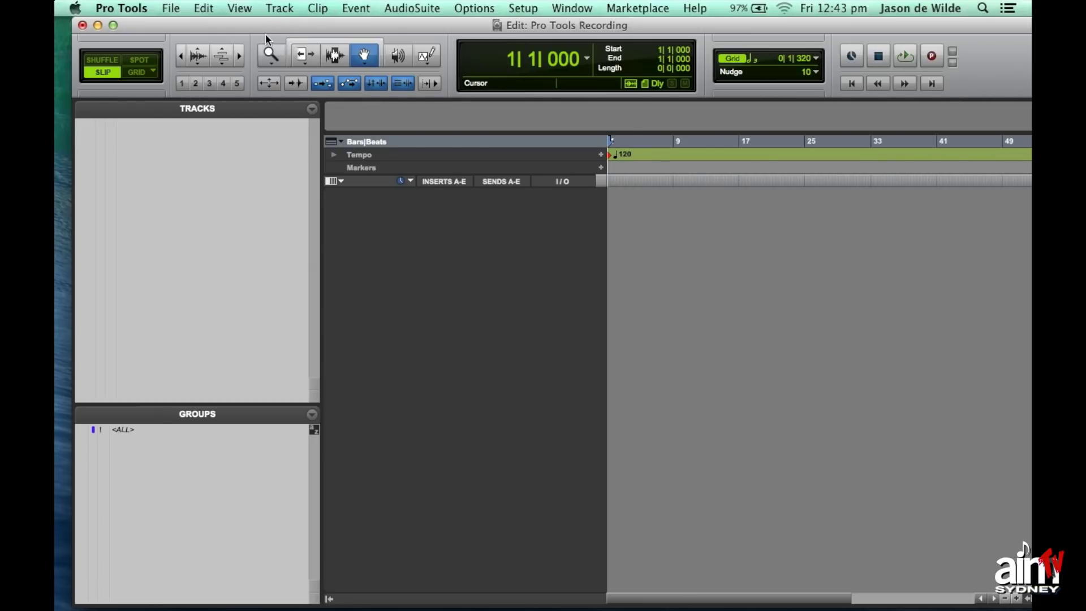
{"action": "left_click", "coordinate": [276, 9]}
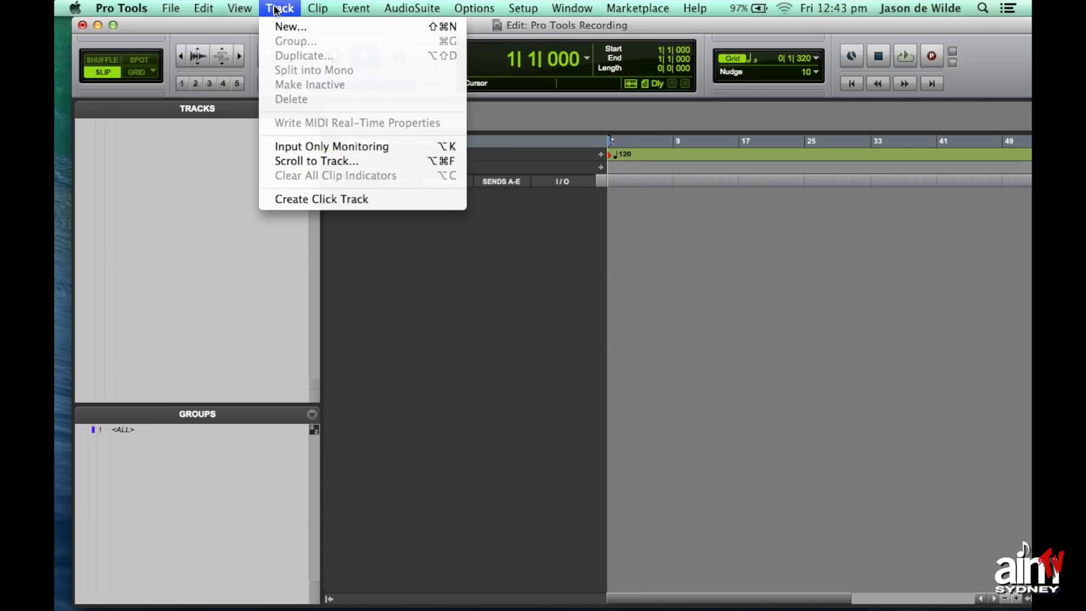
{"action": "left_click", "coordinate": [309, 199]}
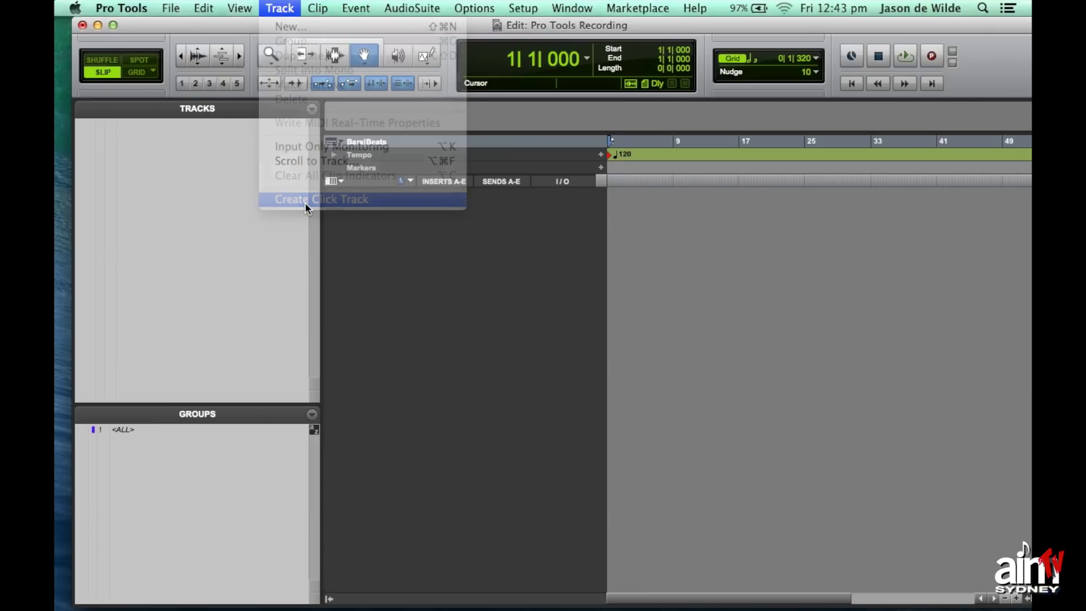
{"action": "left_click_drag", "start_coordinate": [365, 202], "coordinate": [378, 281]}
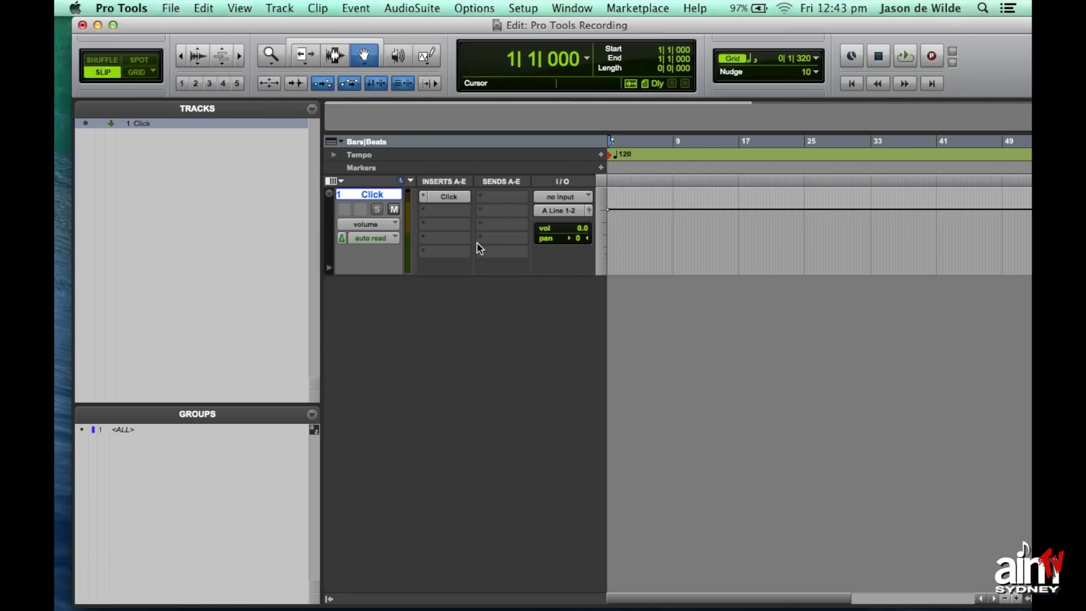
Step: Examine the click track in the Mix window, return to the Edit window and play the click
{"action": "key", "text": "super+equal"}
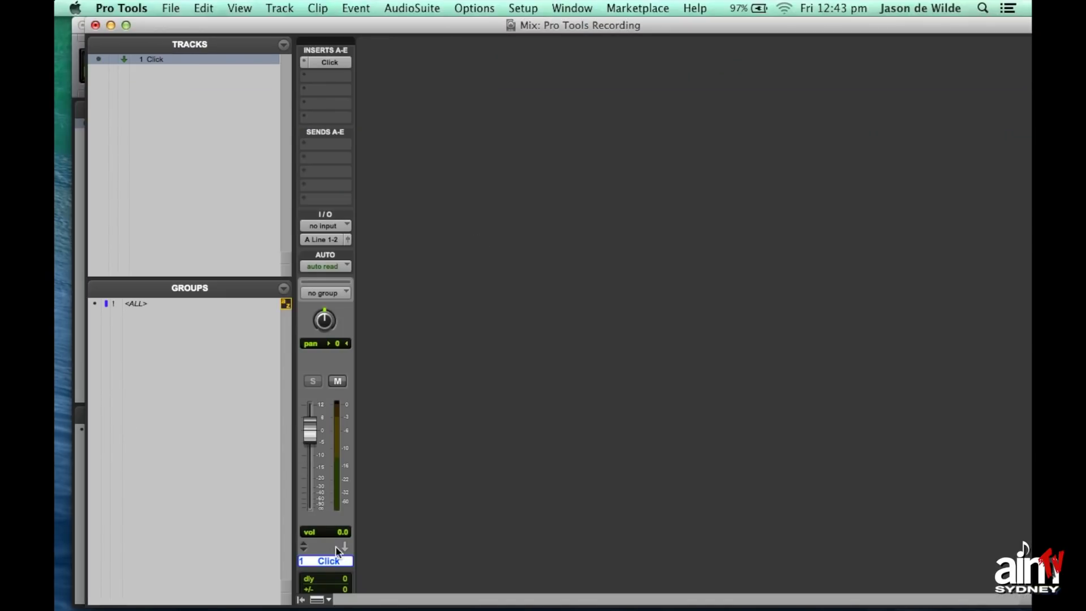
{"action": "key", "text": "super+equal"}
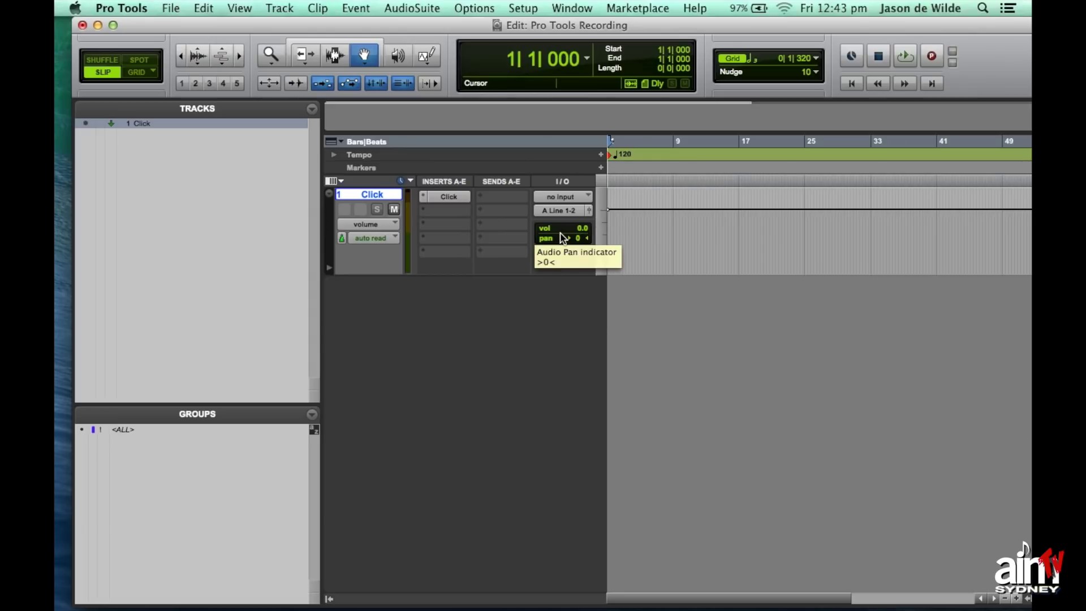
{"action": "key", "text": "space"}
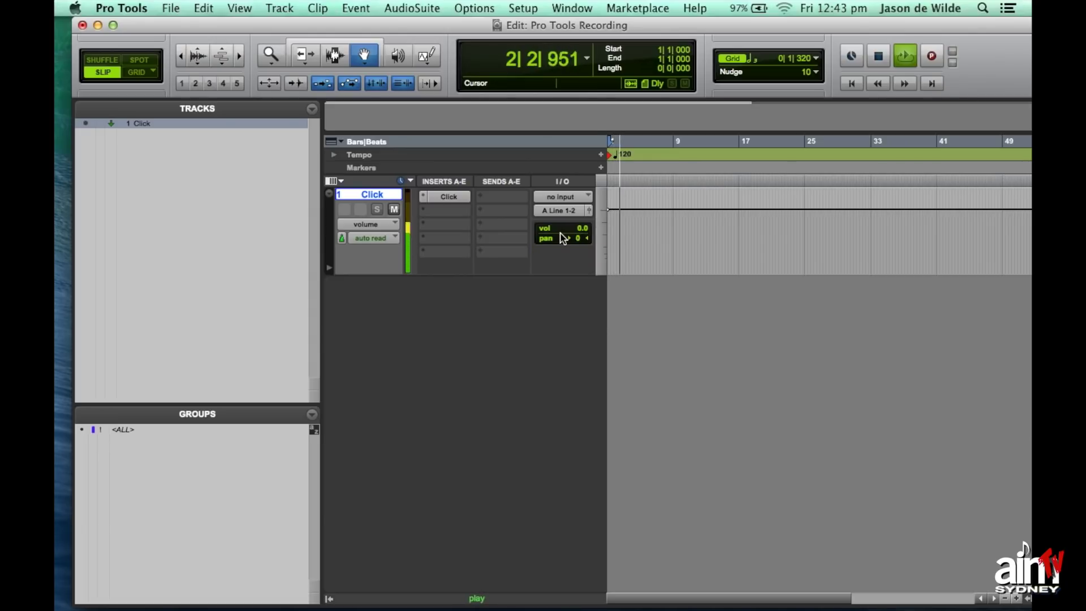
{"action": "key", "text": "space"}
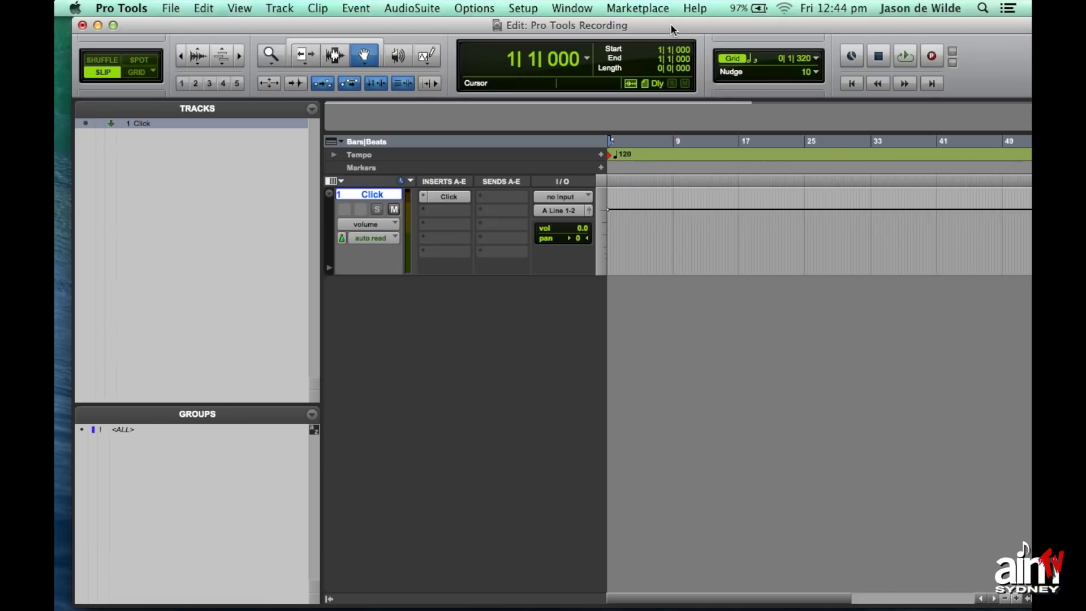
Step: Hide the Tempo ruler in the Edit window and show it again
{"action": "left_click_drag", "start_coordinate": [671, 24], "coordinate": [636, 22]}
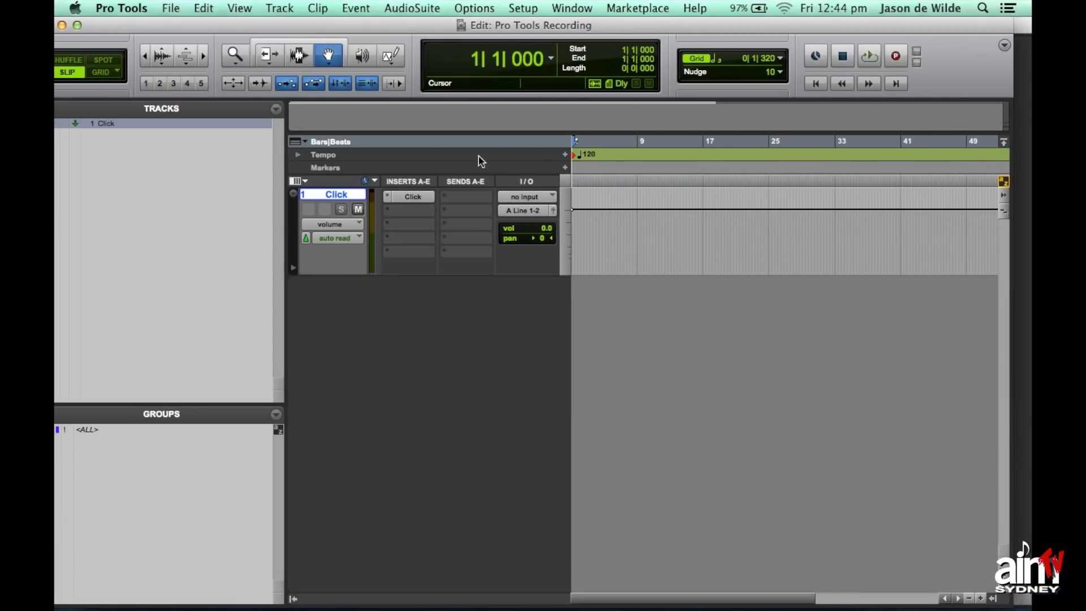
{"action": "left_click", "coordinate": [295, 142]}
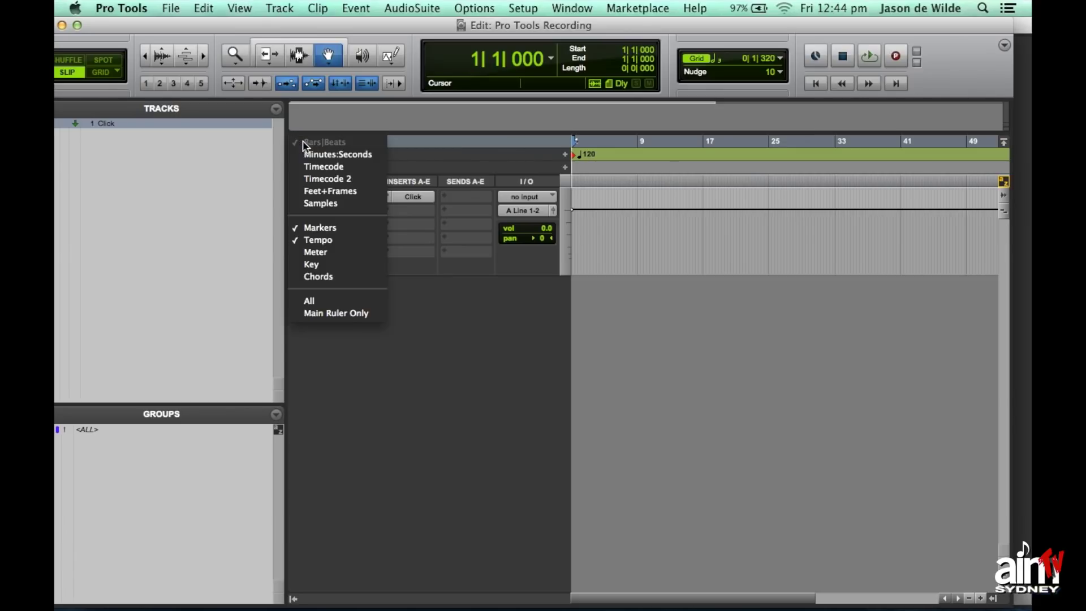
{"action": "left_click", "coordinate": [324, 242]}
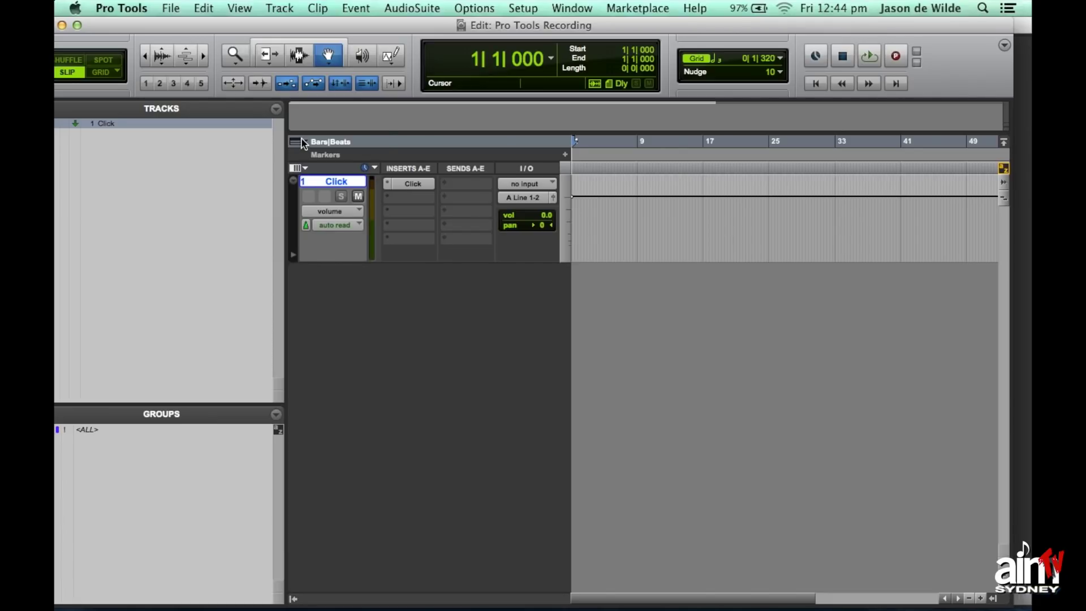
{"action": "left_click", "coordinate": [298, 142]}
{"action": "left_click", "coordinate": [311, 240]}
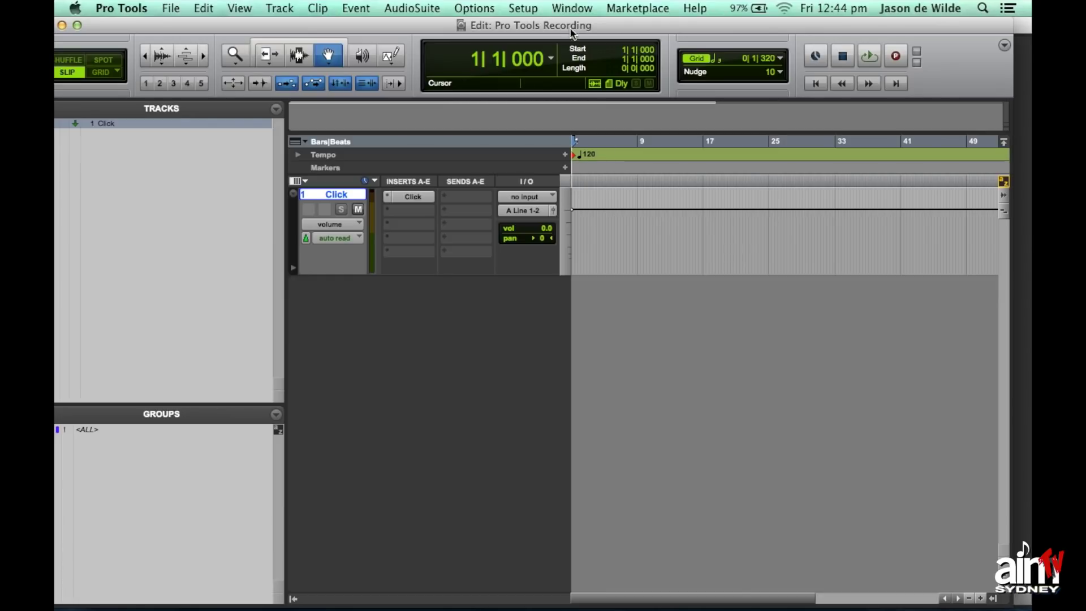
Step: Set the tempo at the session's start to 110 BPM and play the click at that tempo
{"action": "left_click_drag", "start_coordinate": [560, 25], "coordinate": [581, 25]}
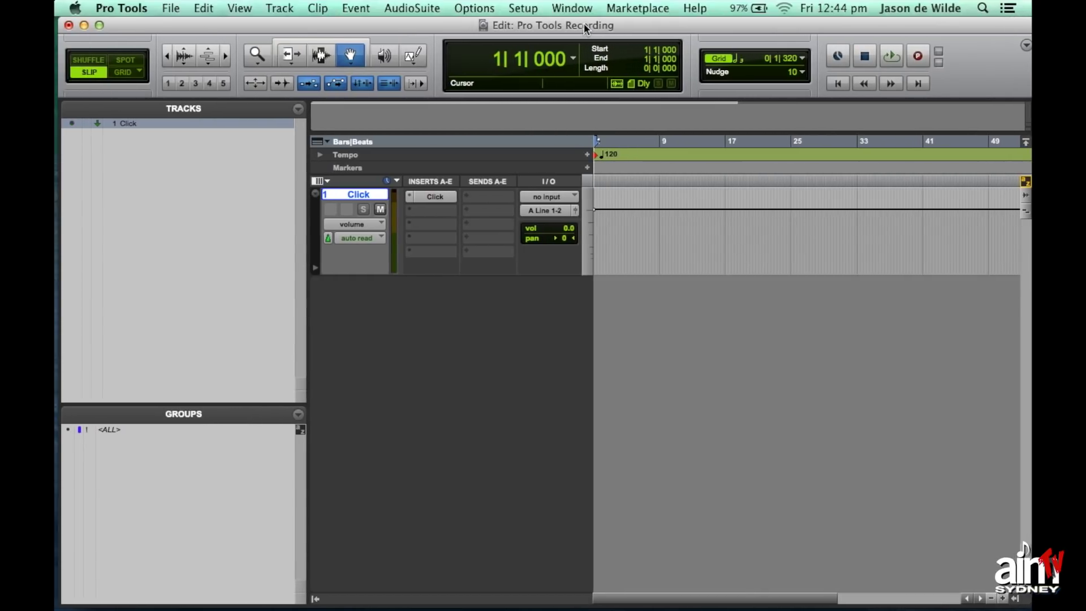
{"action": "double_click", "coordinate": [598, 160]}
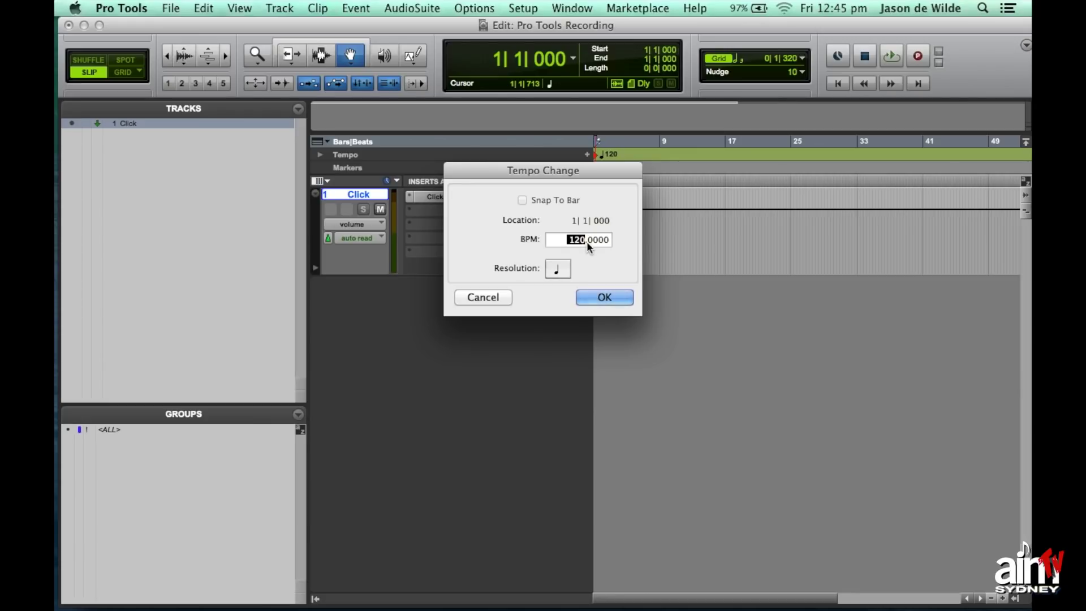
{"action": "type", "text": "110"}
{"action": "key", "text": "Return"}
{"action": "key", "text": "space"}
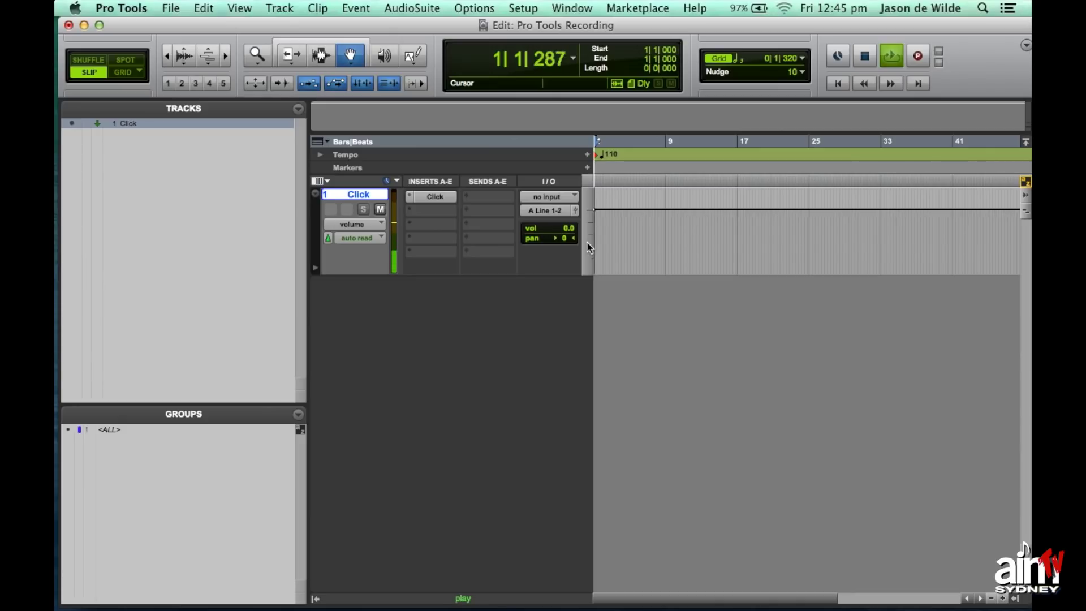
{"action": "key", "text": "space"}
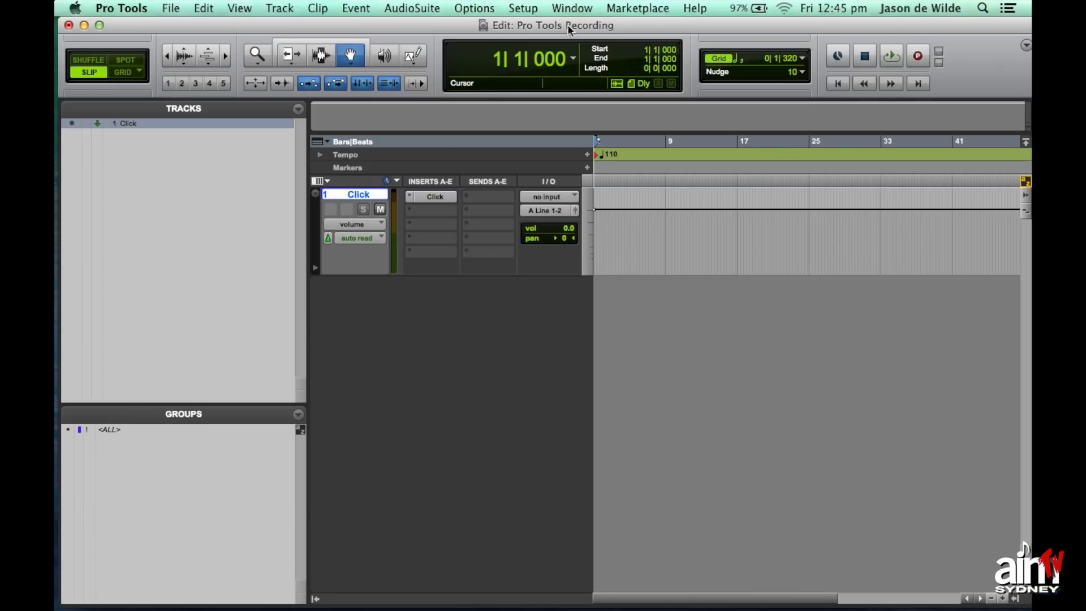
Step: Show the Transport window and place it just below the click track
{"action": "left_click", "coordinate": [569, 9]}
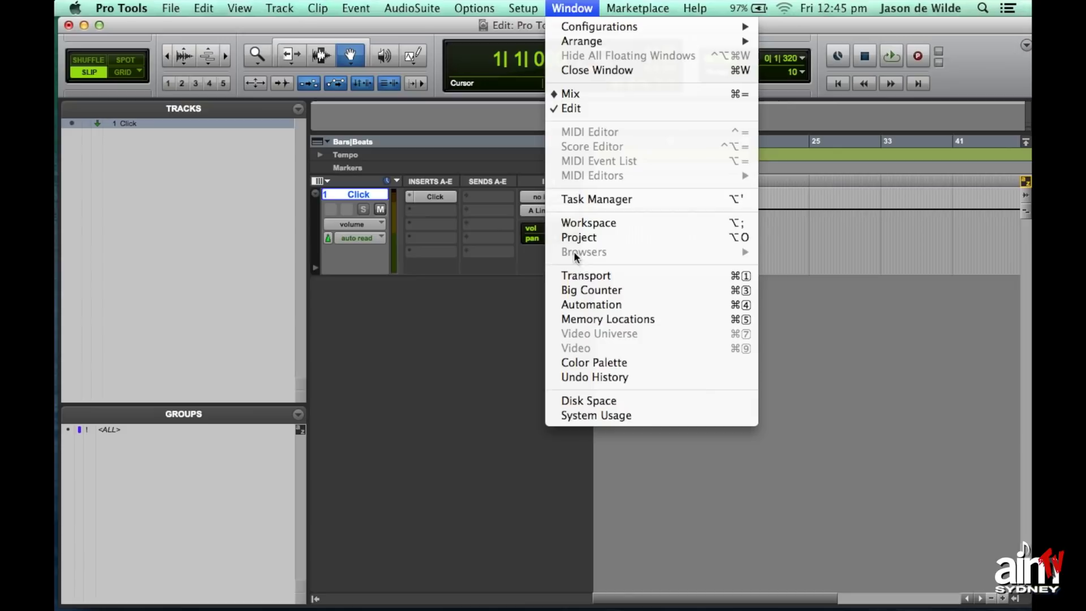
{"action": "left_click", "coordinate": [741, 277]}
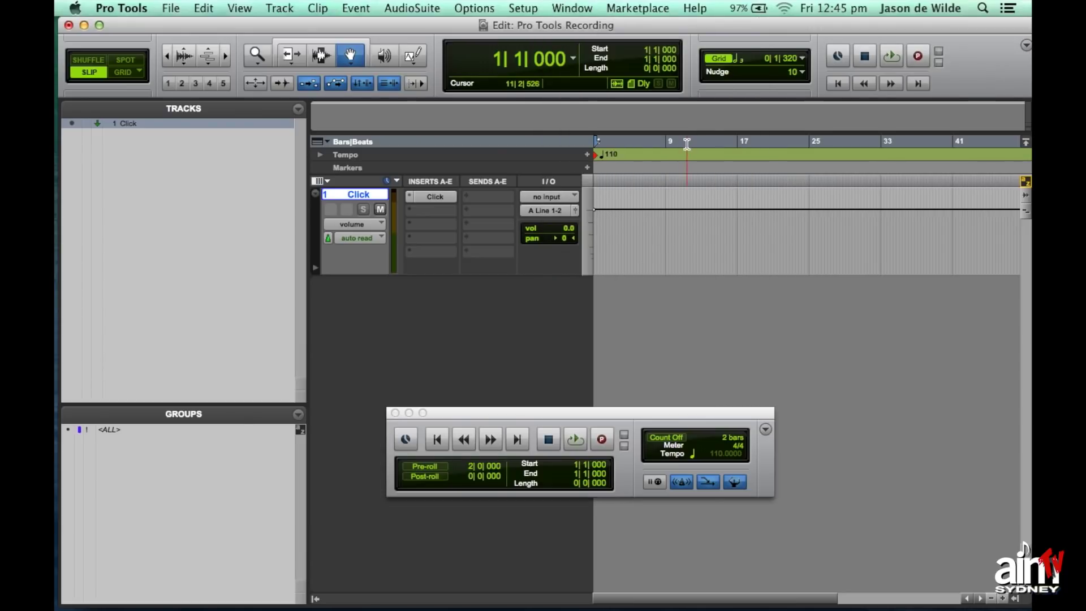
{"action": "left_click_drag", "start_coordinate": [546, 414], "coordinate": [566, 304]}
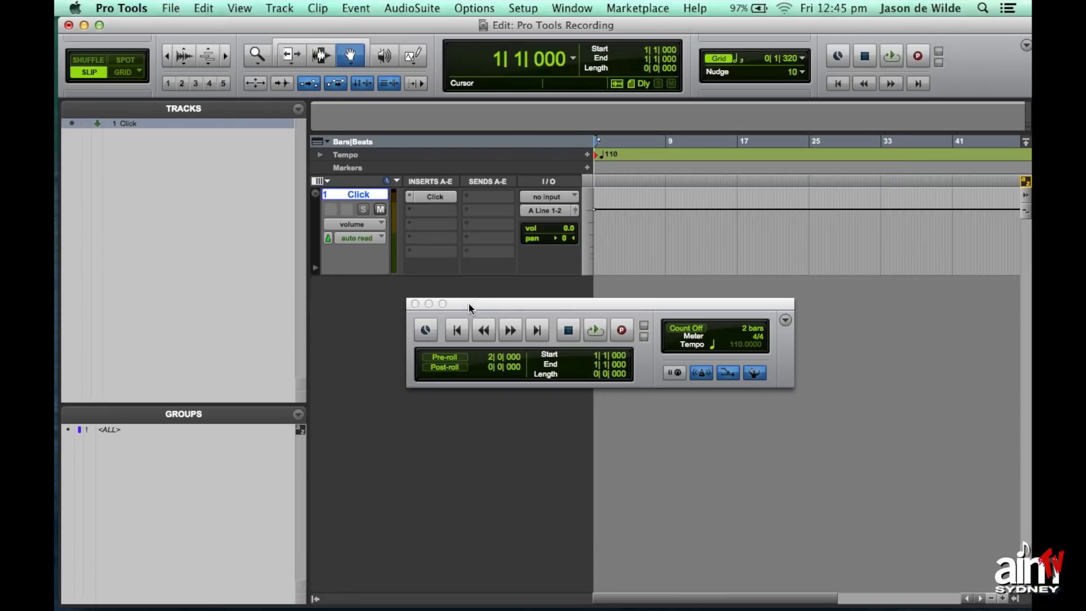
{"action": "left_click_drag", "start_coordinate": [477, 301], "coordinate": [421, 291]}
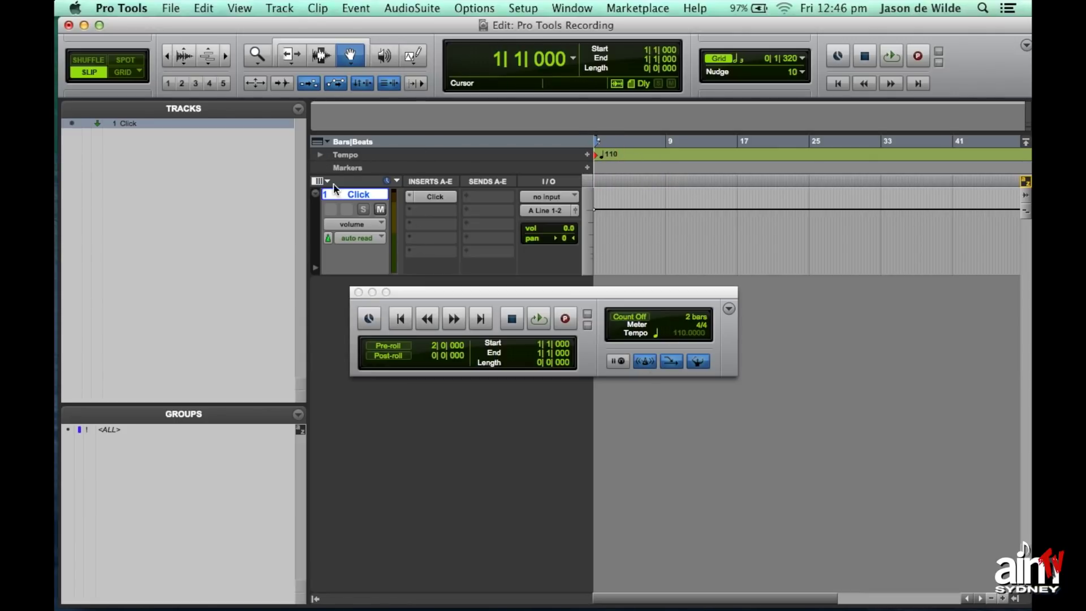
Step: Draw a freehand tempo curve from about bar 5 to bar 25 in the expanded Tempo ruler, and undo it
{"action": "left_click", "coordinate": [319, 156]}
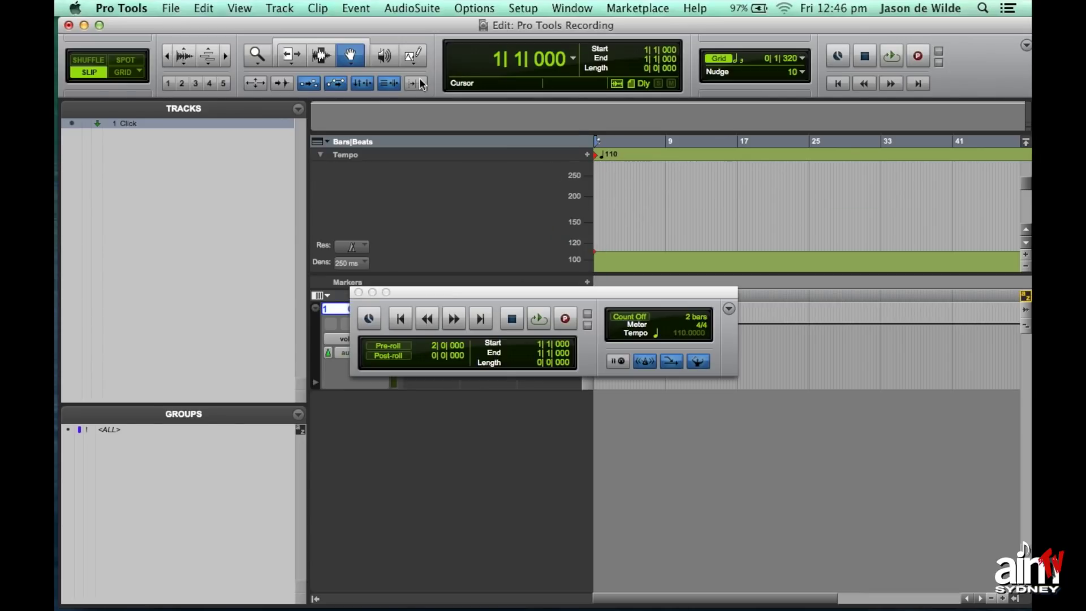
{"action": "left_click_drag", "start_coordinate": [412, 56], "coordinate": [459, 57]}
{"action": "mouse_move", "coordinate": [628, 241]}
{"action": "left_mouse_down"}
{"action": "mouse_move", "coordinate": [645, 210]}
{"action": "mouse_move", "coordinate": [717, 223]}
{"action": "mouse_move", "coordinate": [809, 260]}
{"action": "left_mouse_up"}
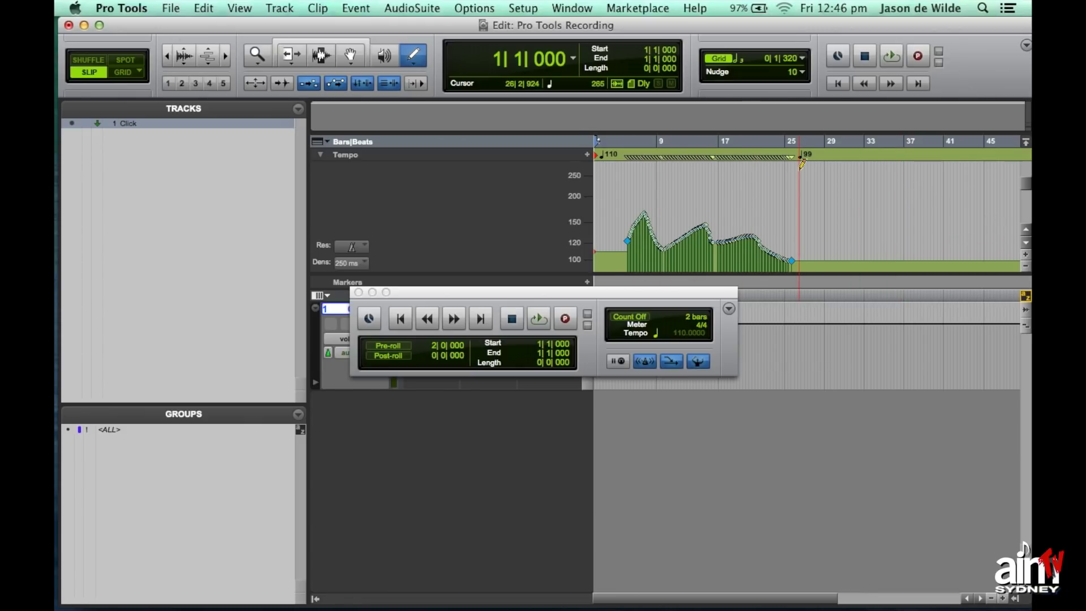
{"action": "key", "text": "super+z"}
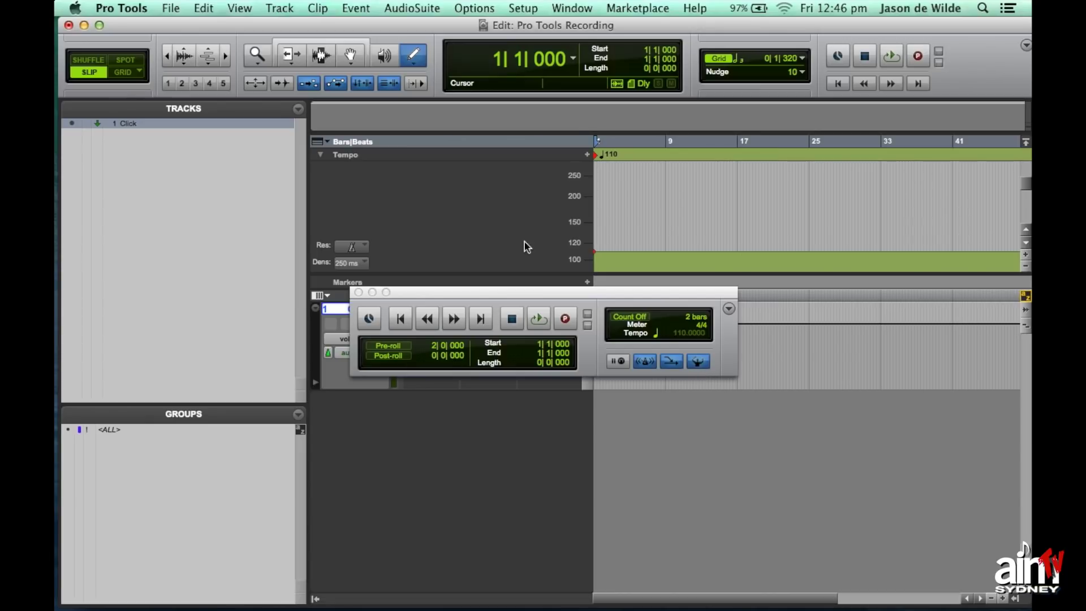
{"action": "left_click", "coordinate": [320, 156]}
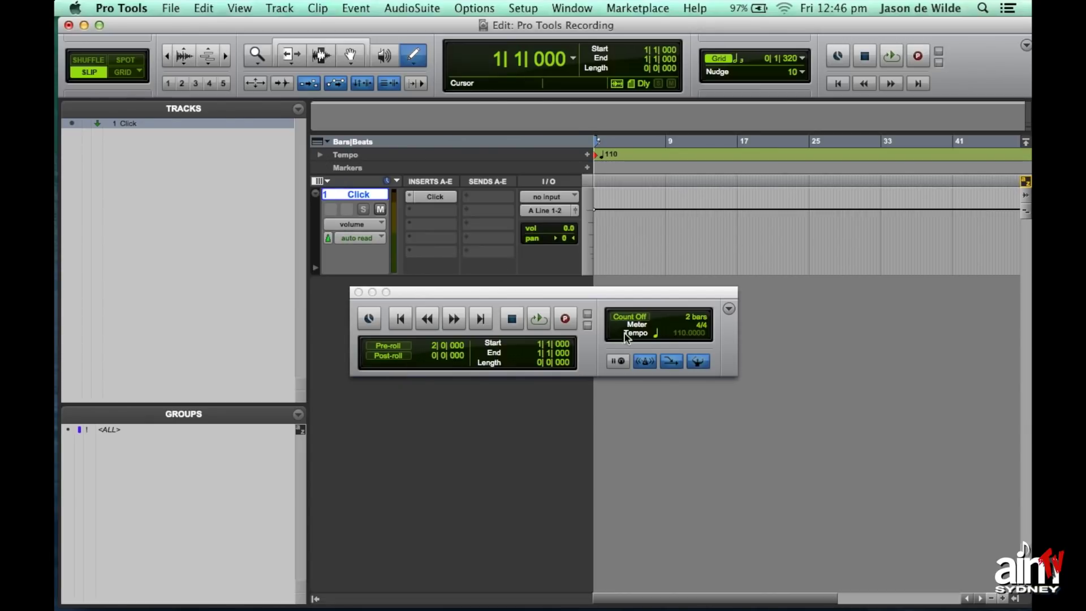
Step: Switch off the Conductor in the Transport window and set the manual tempo to 110 BPM
{"action": "mouse_move", "coordinate": [555, 287]}
{"action": "left_mouse_down"}
{"action": "mouse_move", "coordinate": [559, 266]}
{"action": "mouse_move", "coordinate": [559, 286]}
{"action": "left_mouse_up"}
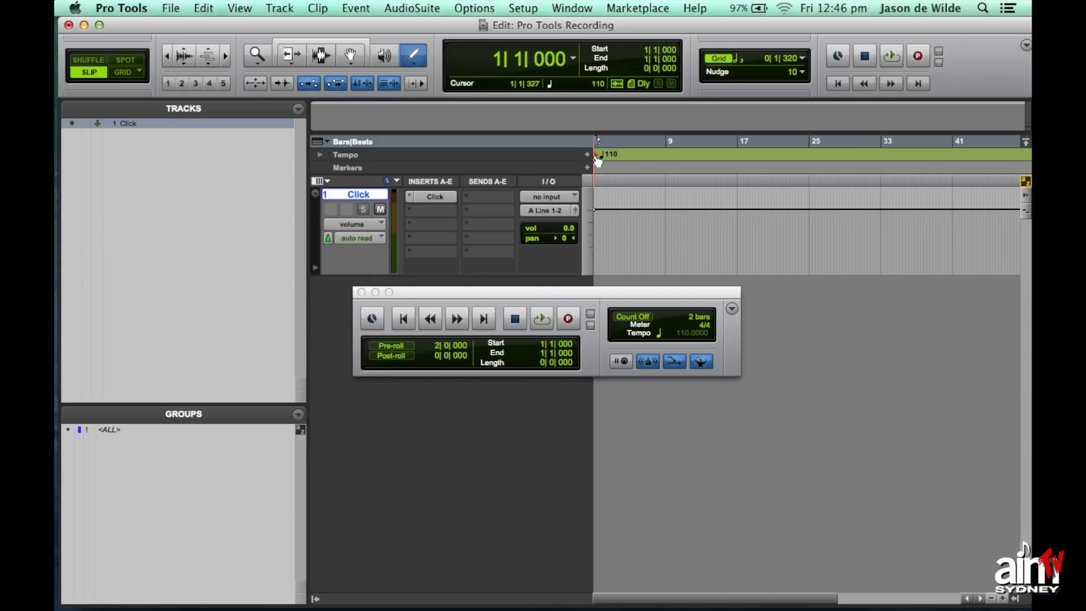
{"action": "left_click", "coordinate": [700, 362]}
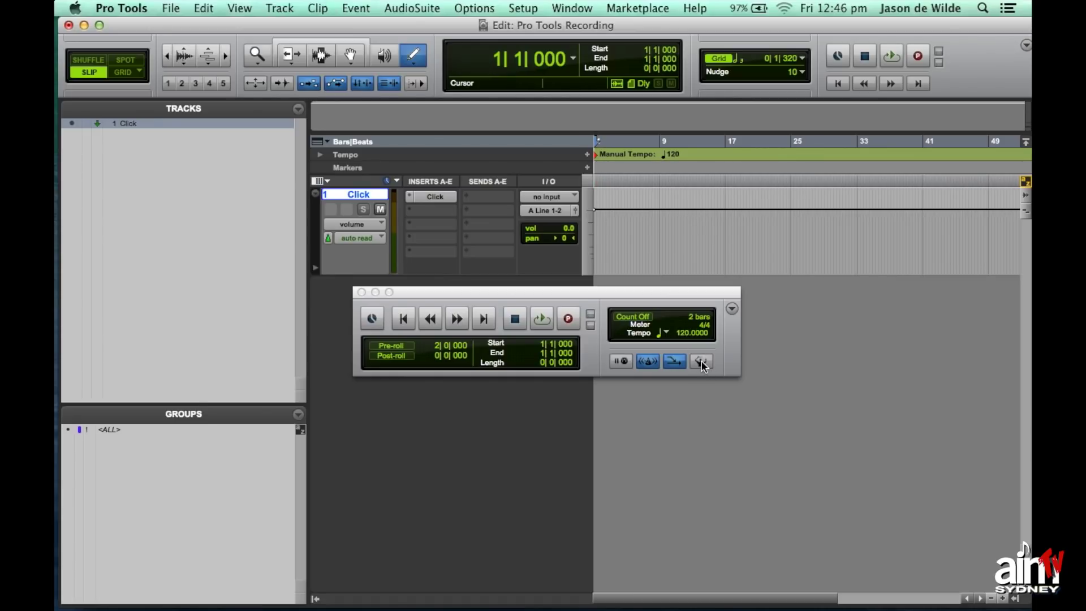
{"action": "left_click", "coordinate": [680, 334]}
{"action": "type", "text": "110"}
{"action": "key", "text": "Return"}
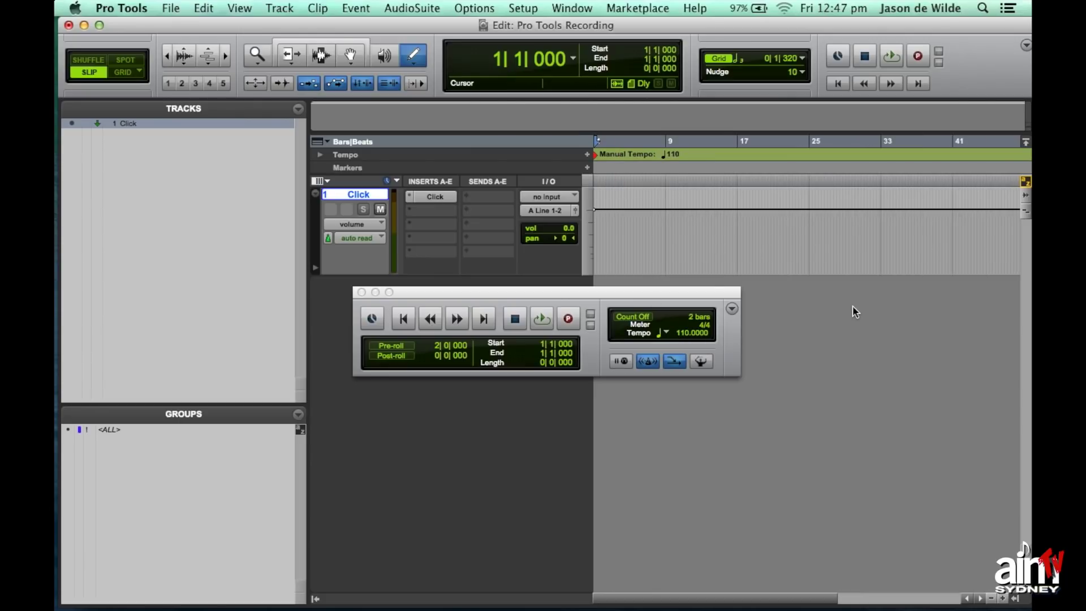
Step: Expand and collapse the Tempo ruler in manual tempo mode, and re-enable the Conductor
{"action": "left_click", "coordinate": [701, 361]}
{"action": "left_click", "coordinate": [702, 362]}
{"action": "left_click", "coordinate": [320, 154]}
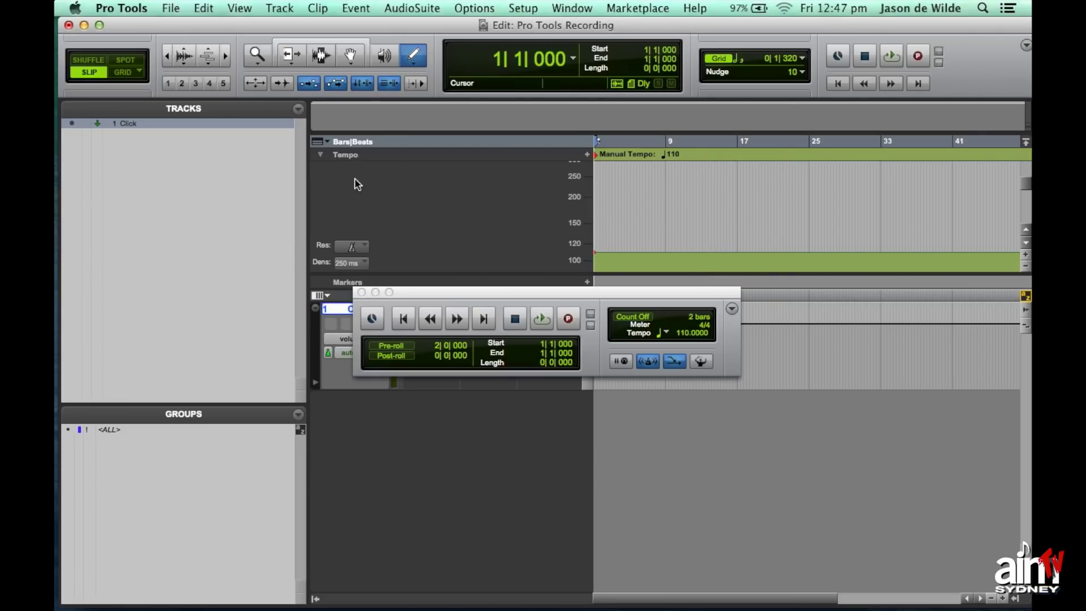
{"action": "left_click", "coordinate": [320, 155]}
{"action": "left_click", "coordinate": [701, 360]}
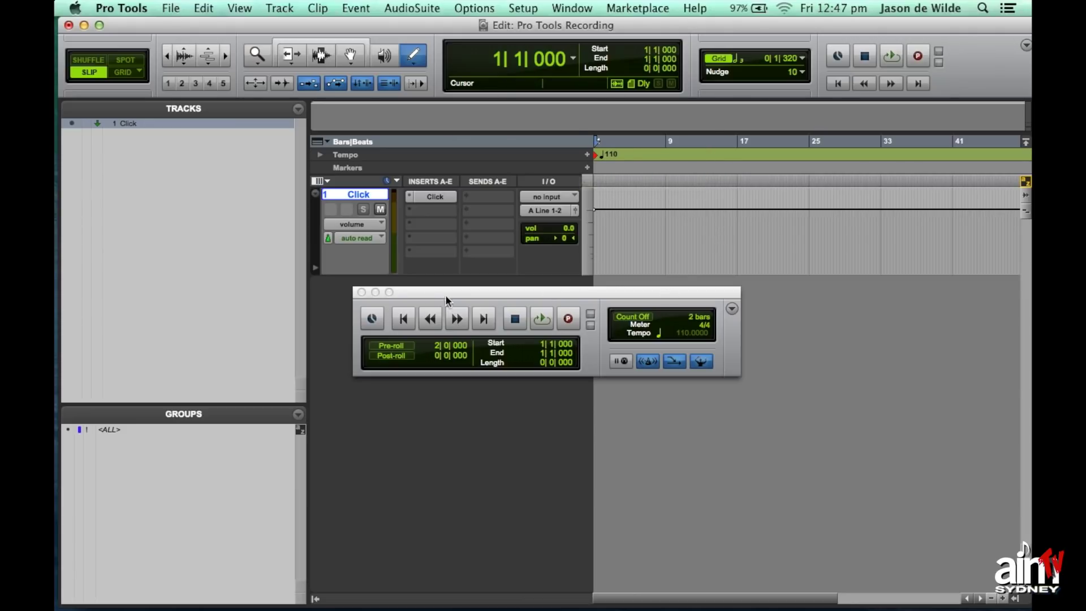
Step: Close the Transport window and play the click briefly
{"action": "left_click", "coordinate": [361, 292]}
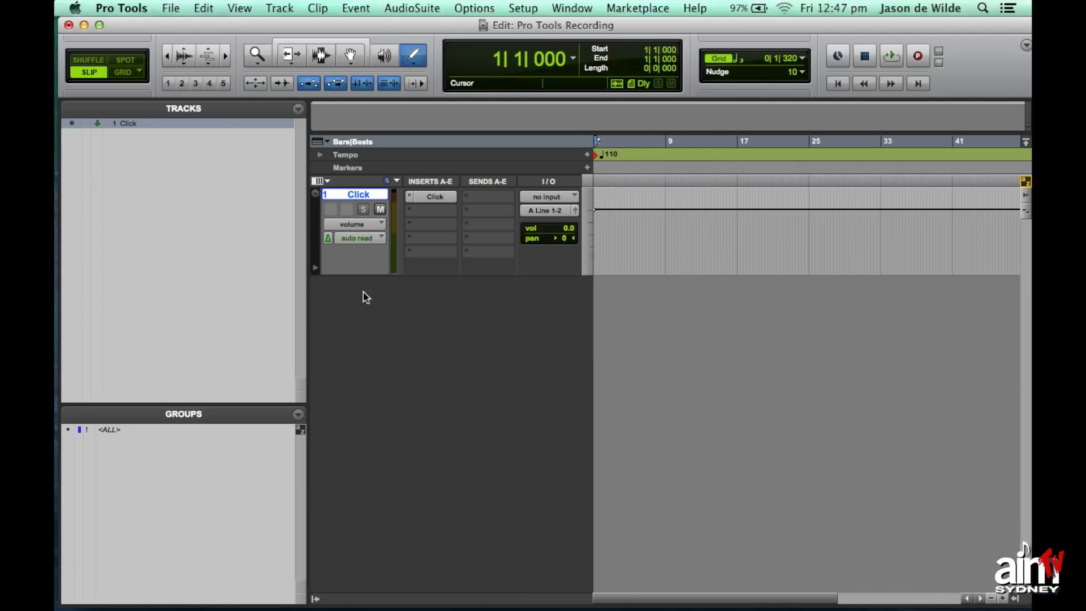
{"action": "key", "text": "space"}
{"action": "key", "text": "space"}
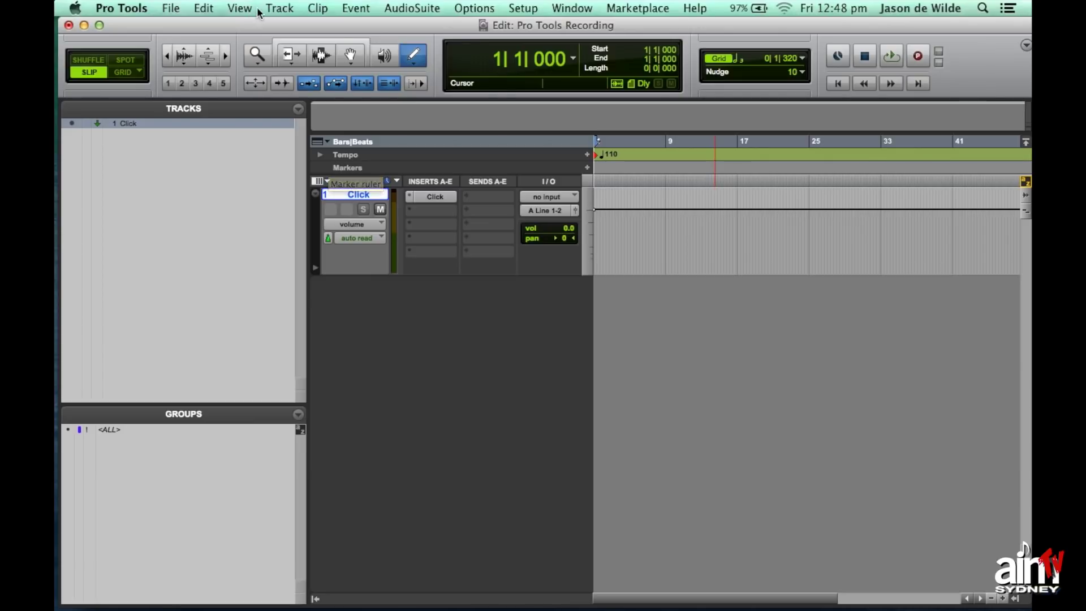
Step: Create one stereo Master Fader track and enlarge it to the click track's height
{"action": "left_click", "coordinate": [278, 7]}
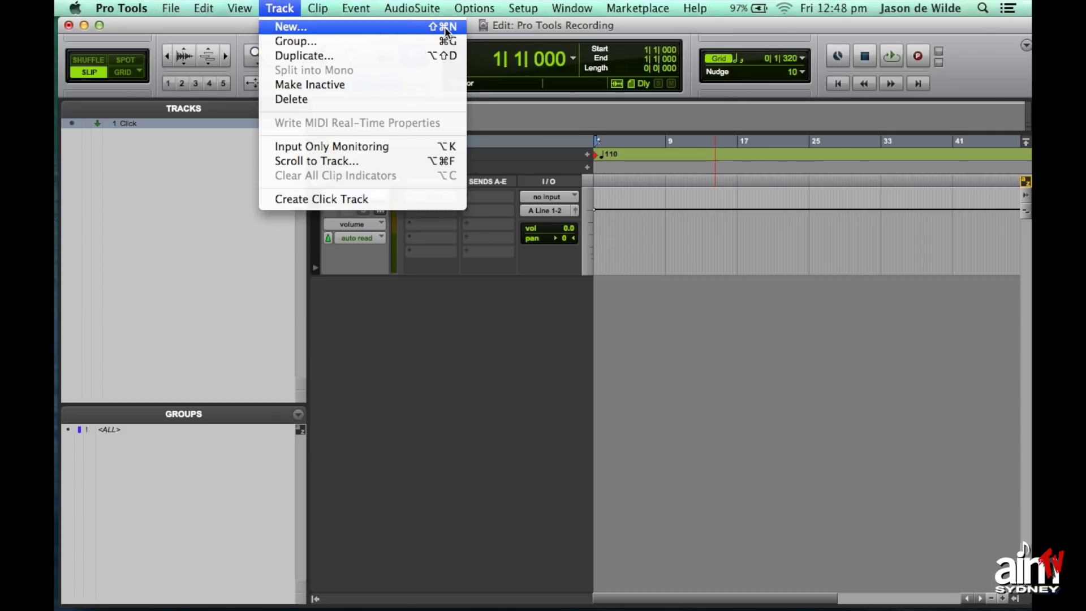
{"action": "key", "text": "super+shift+n"}
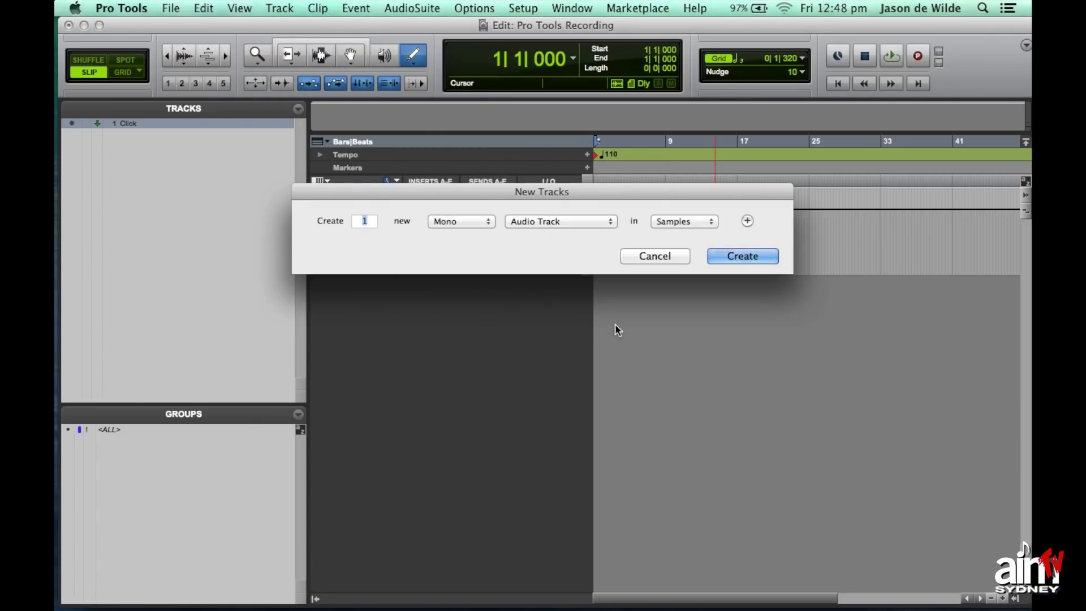
{"action": "left_click", "coordinate": [486, 222]}
{"action": "left_click", "coordinate": [480, 232]}
{"action": "left_click", "coordinate": [588, 220]}
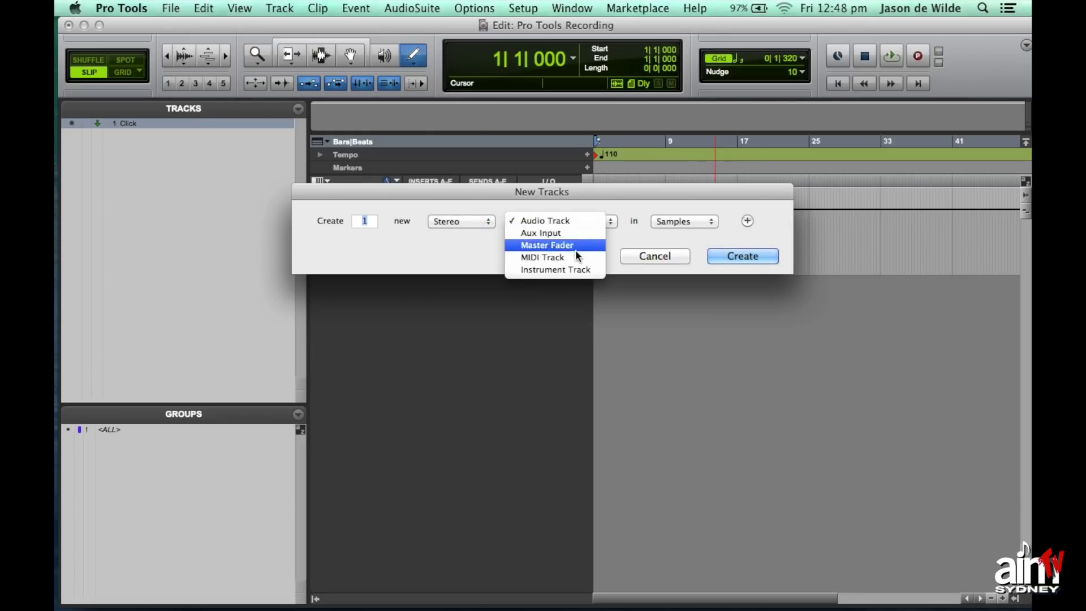
{"action": "left_click", "coordinate": [571, 245]}
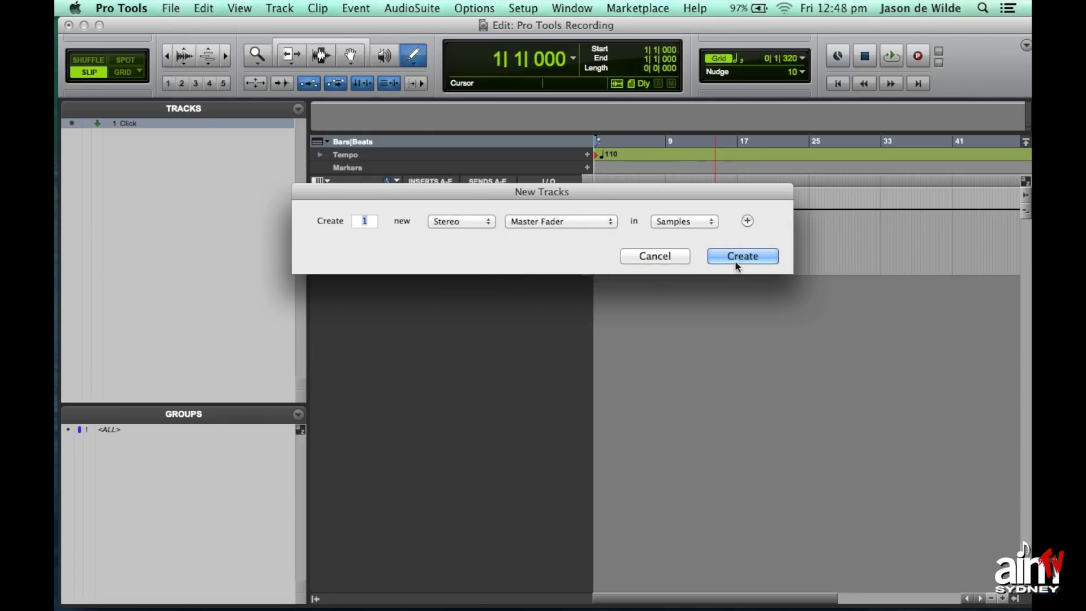
{"action": "left_click", "coordinate": [735, 258]}
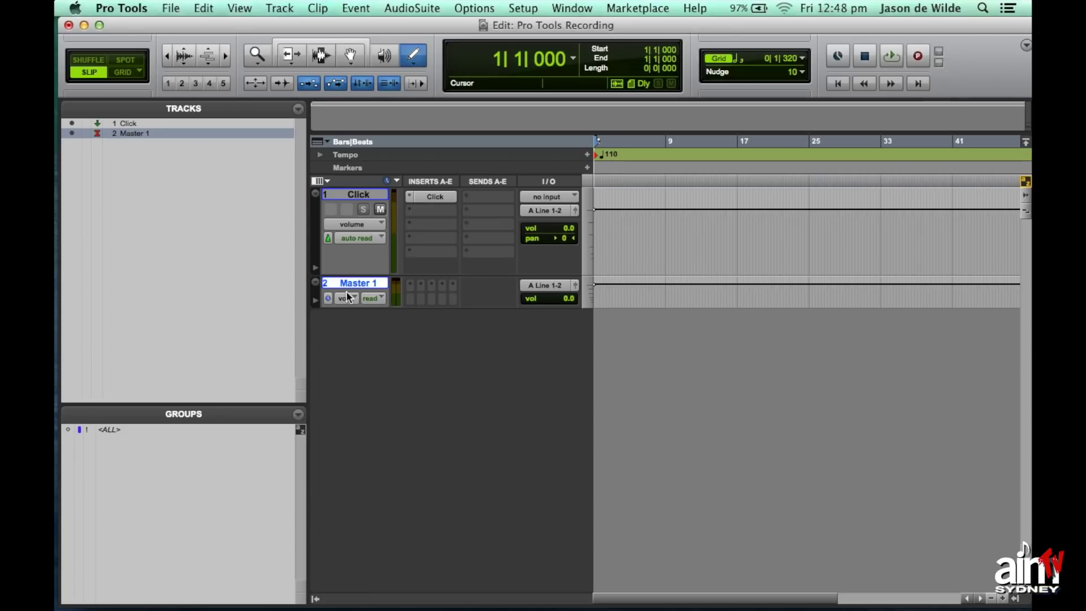
{"action": "left_click_drag", "start_coordinate": [338, 308], "coordinate": [340, 362]}
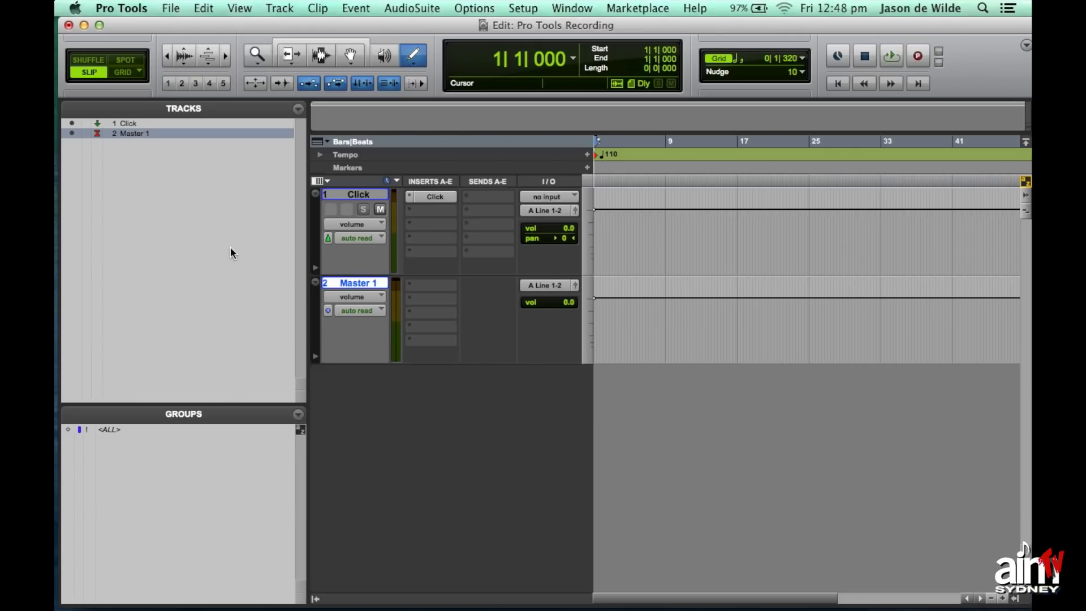
Step: Play the click briefly with the master fader in place, and select the Click track
{"action": "key", "text": "space"}
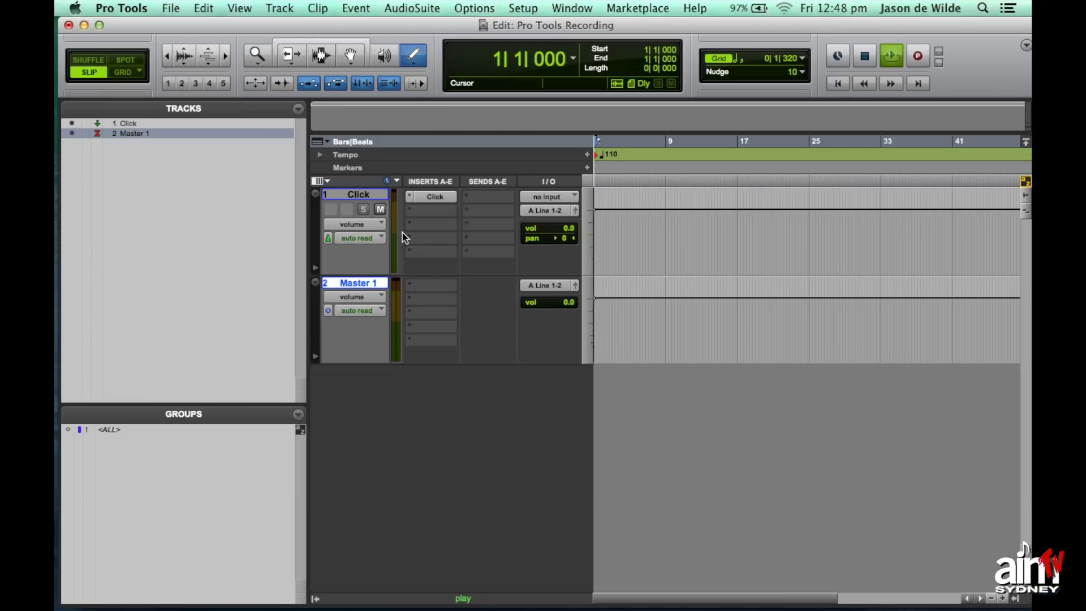
{"action": "key", "text": "space"}
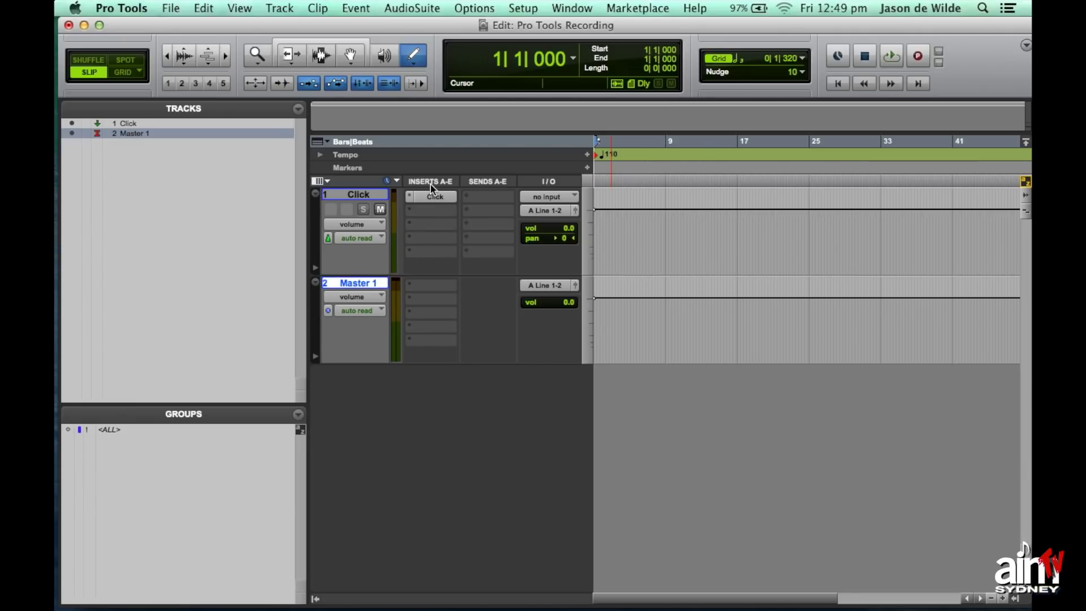
{"action": "left_click", "coordinate": [357, 197]}
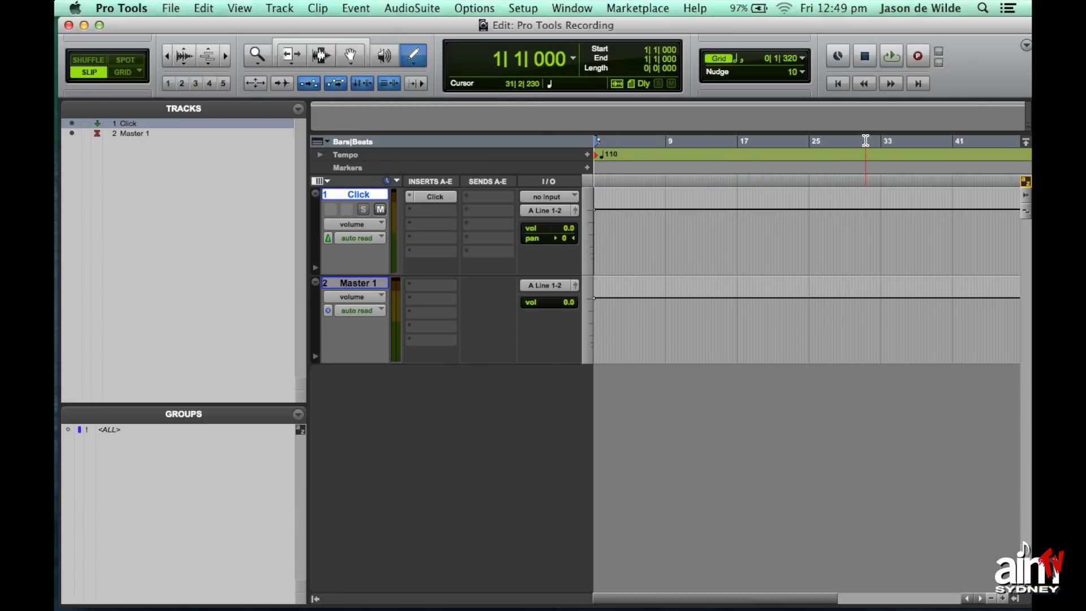
Step: Switch the main counter to Min:Secs and return it to Bars|Beats
{"action": "left_click", "coordinate": [571, 60]}
{"action": "left_click", "coordinate": [602, 68]}
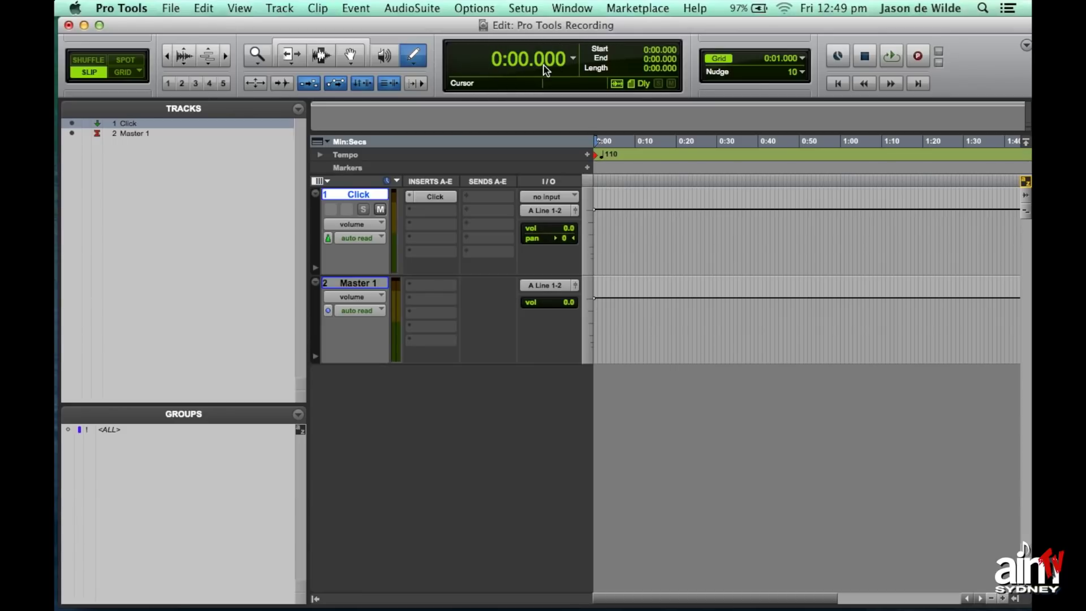
{"action": "left_click", "coordinate": [575, 61]}
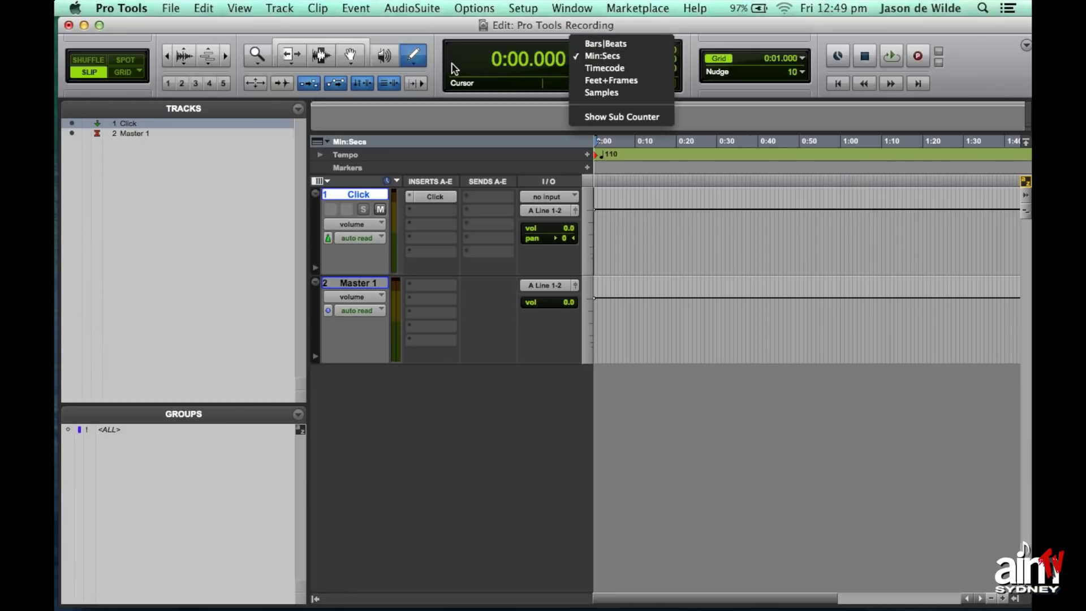
{"action": "left_click", "coordinate": [610, 43]}
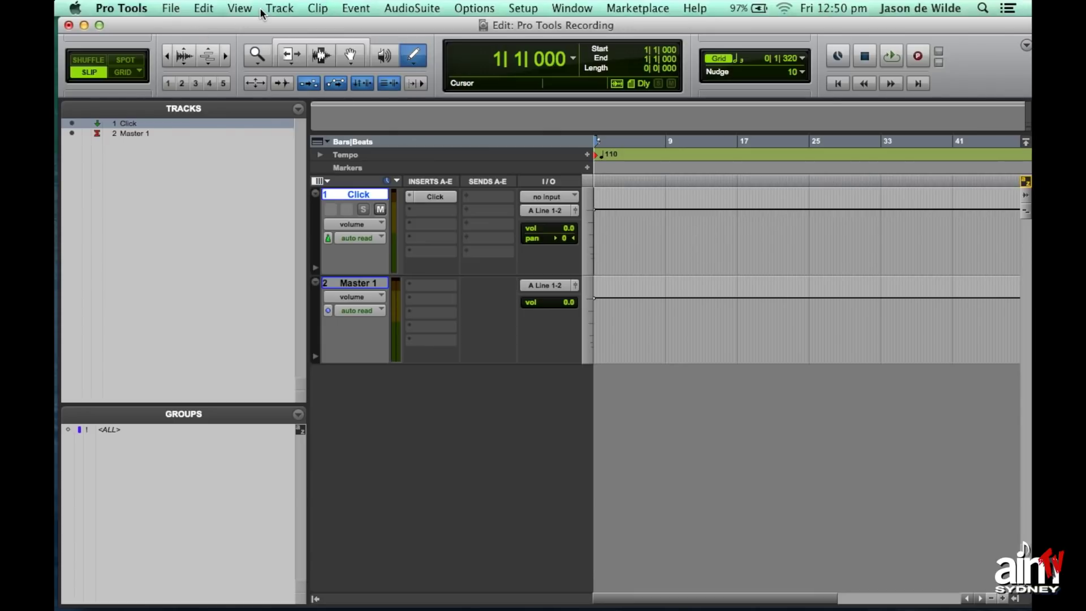
Step: Create one new mono audio track in samples
{"action": "key", "text": "shift+super+n"}
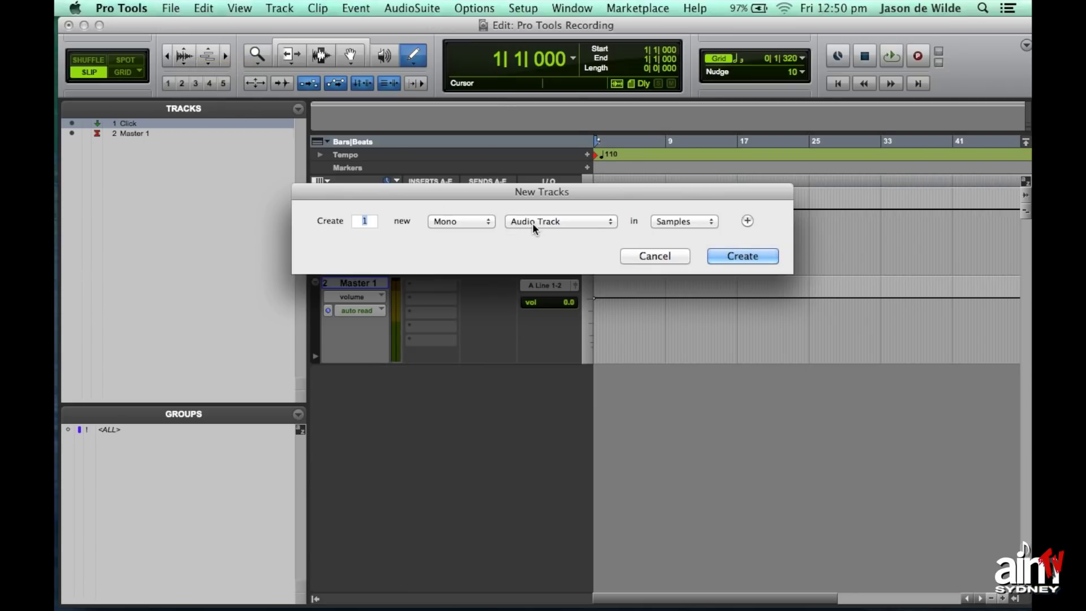
{"action": "left_click", "coordinate": [494, 222]}
{"action": "left_click", "coordinate": [456, 231]}
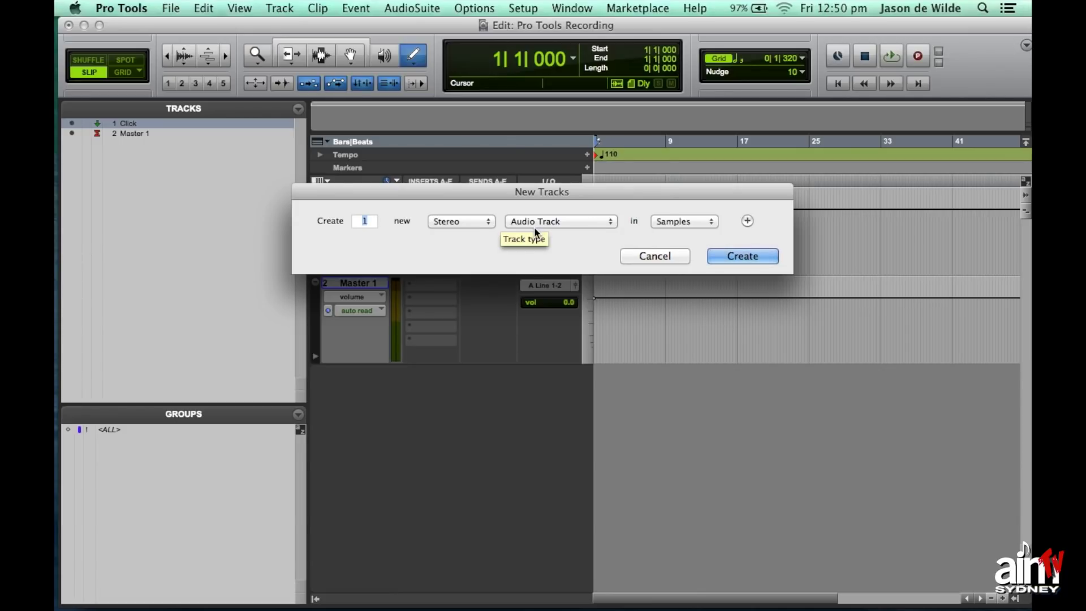
{"action": "left_click", "coordinate": [462, 219]}
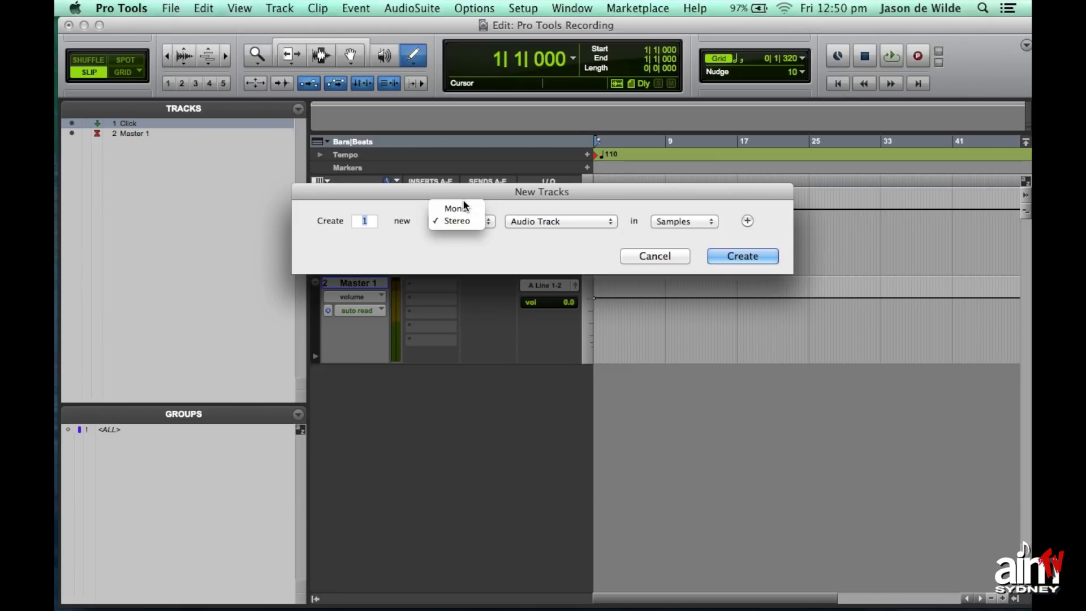
{"action": "left_click", "coordinate": [458, 207]}
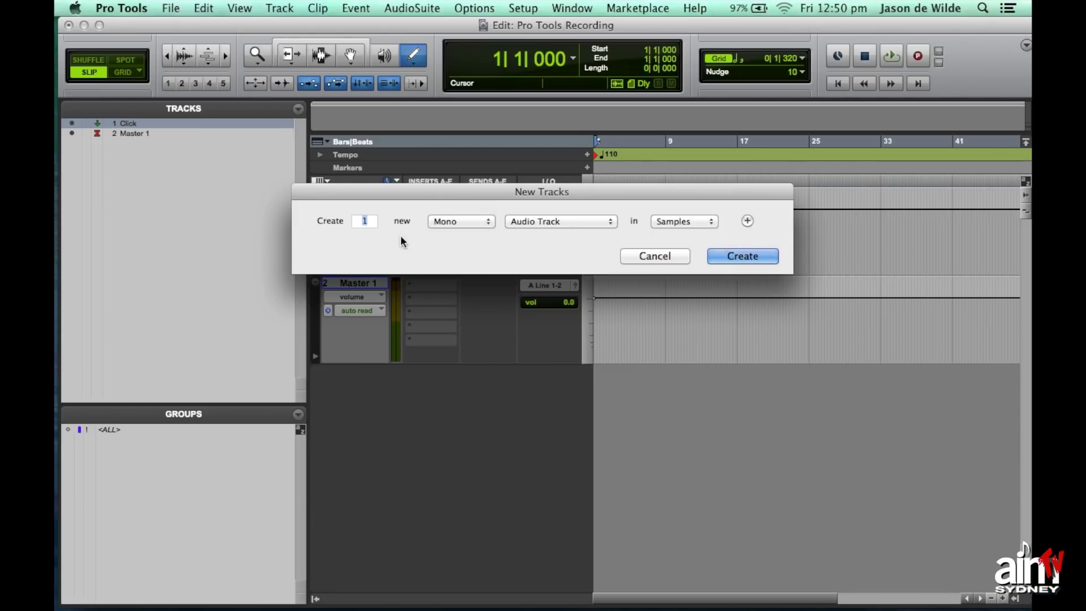
{"action": "left_click", "coordinate": [735, 254]}
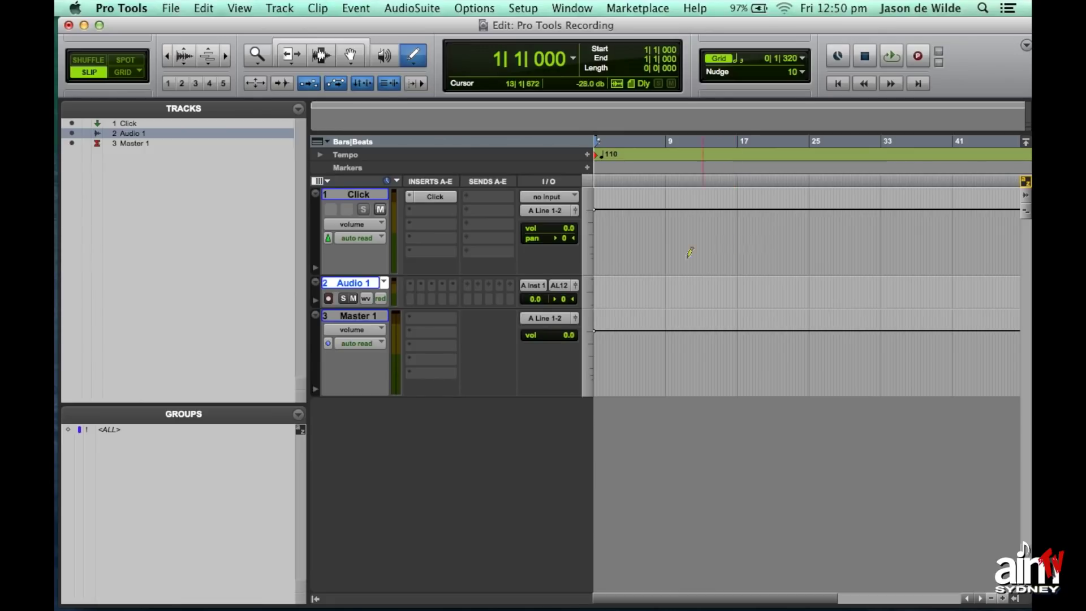
Step: Enlarge the new audio track to the height of the other tracks and select it
{"action": "left_click", "coordinate": [346, 315]}
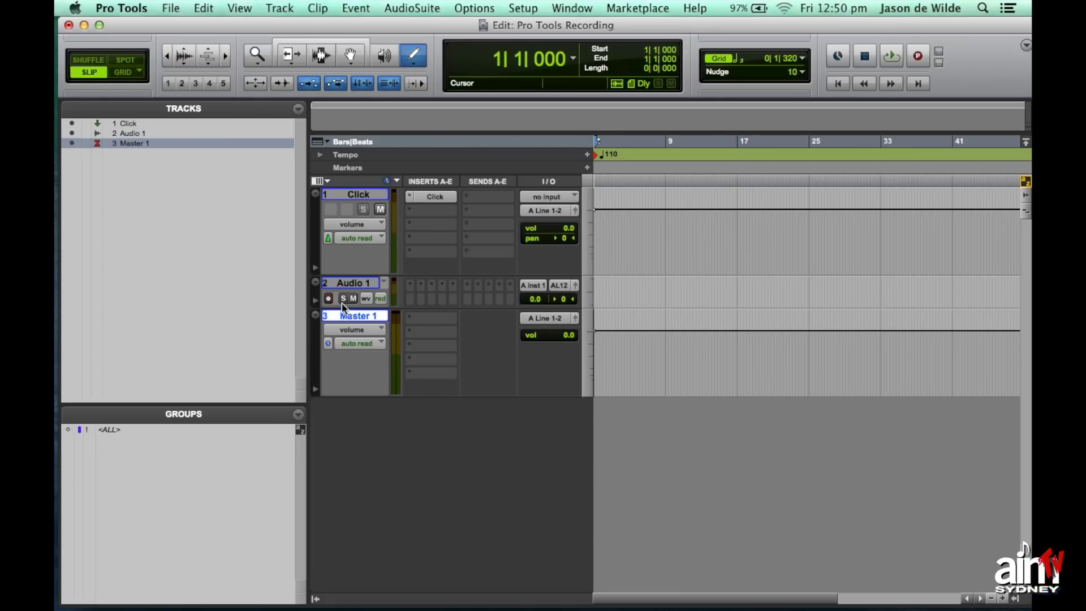
{"action": "left_click_drag", "start_coordinate": [341, 309], "coordinate": [342, 360]}
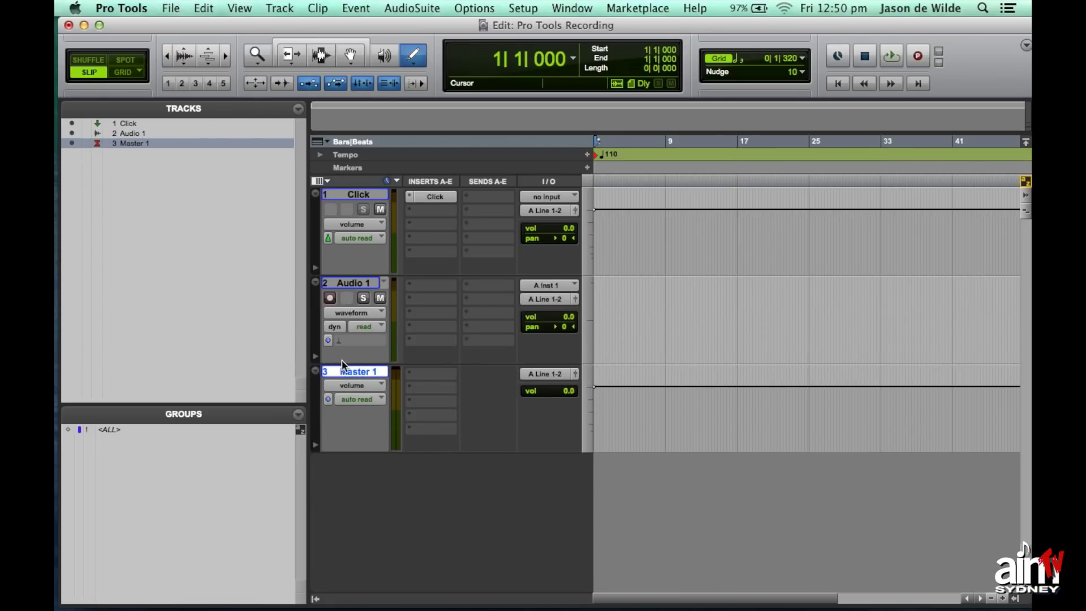
{"action": "left_click", "coordinate": [346, 283]}
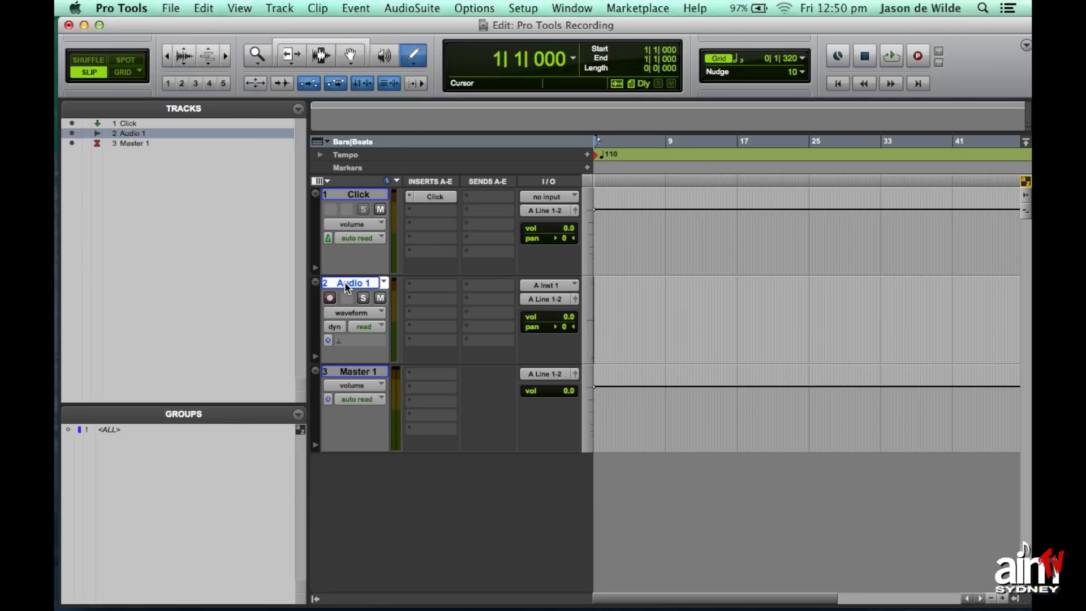
Step: Rearrange the track order so the audio track sits first, followed by Click and Master 1
{"action": "left_click_drag", "start_coordinate": [345, 281], "coordinate": [342, 194]}
{"action": "mouse_move", "coordinate": [366, 287]}
{"action": "left_mouse_down"}
{"action": "mouse_move", "coordinate": [348, 378]}
{"action": "mouse_move", "coordinate": [359, 281]}
{"action": "left_mouse_up"}
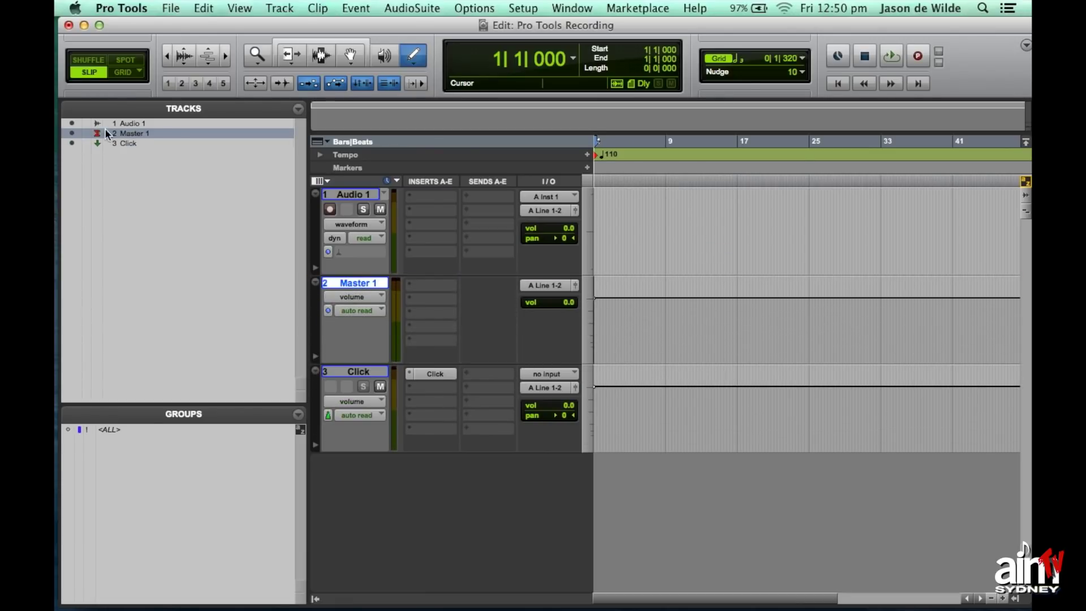
{"action": "left_click", "coordinate": [126, 125]}
{"action": "mouse_move", "coordinate": [127, 128]}
{"action": "left_mouse_down"}
{"action": "mouse_move", "coordinate": [125, 140]}
{"action": "mouse_move", "coordinate": [133, 120]}
{"action": "left_mouse_up"}
{"action": "left_click", "coordinate": [124, 146]}
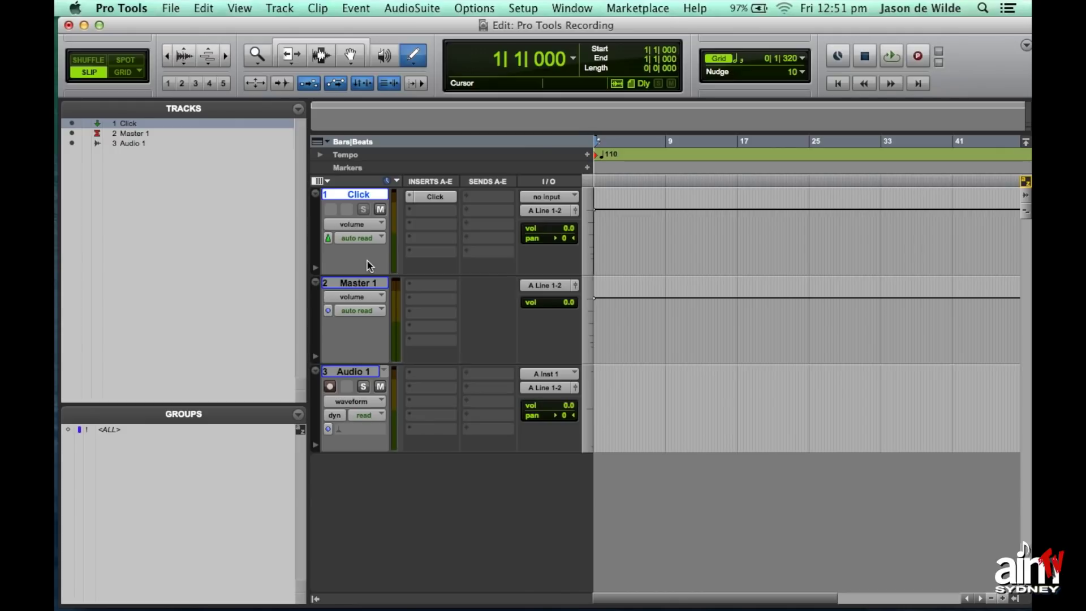
{"action": "left_click_drag", "start_coordinate": [347, 370], "coordinate": [356, 185]}
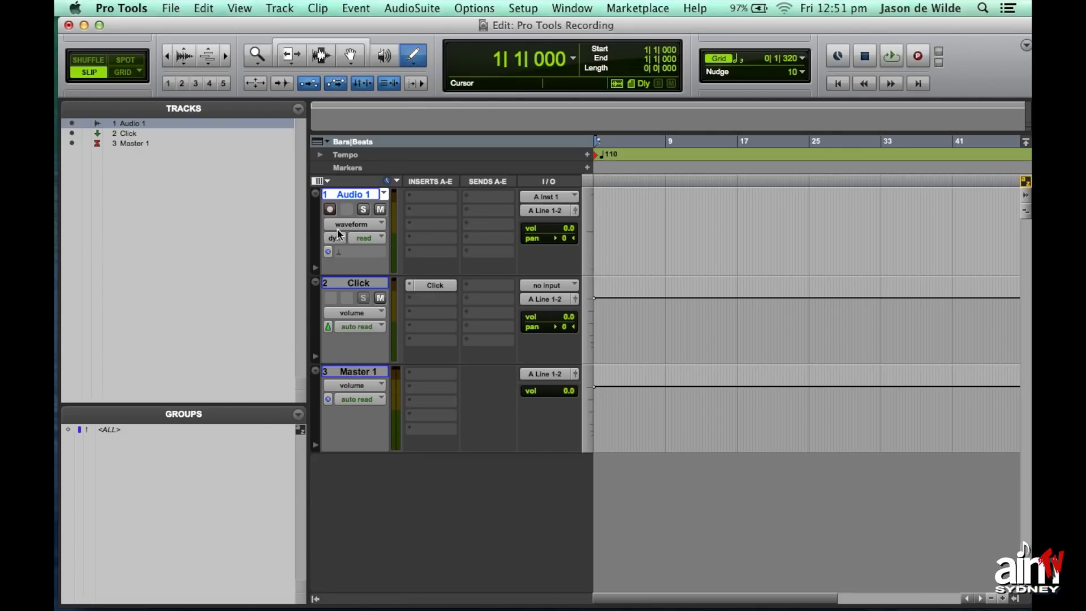
Step: Rename the Audio 1 track with the performer's first name followed by "Mic"
{"action": "double_click", "coordinate": [353, 195]}
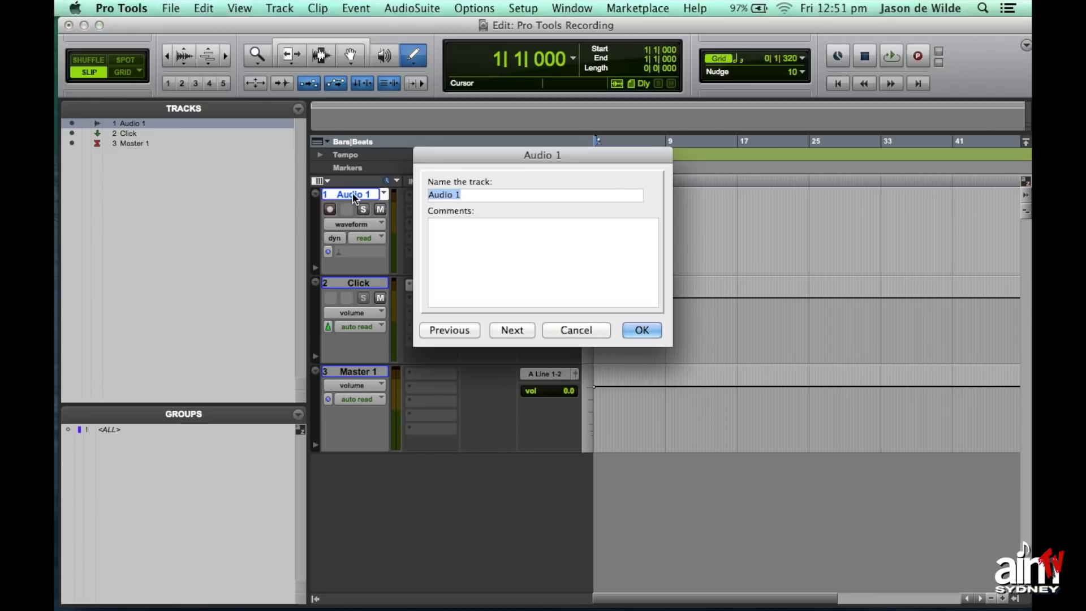
{"action": "type", "text": "Ja"}
{"action": "key", "text": "BackSpace"}
{"action": "key", "text": "BackSpace"}
{"action": "type", "text": "Jase Miu"}
{"action": "key", "text": "BackSpace"}
{"action": "type", "text": "c"}
{"action": "key", "text": "Return"}
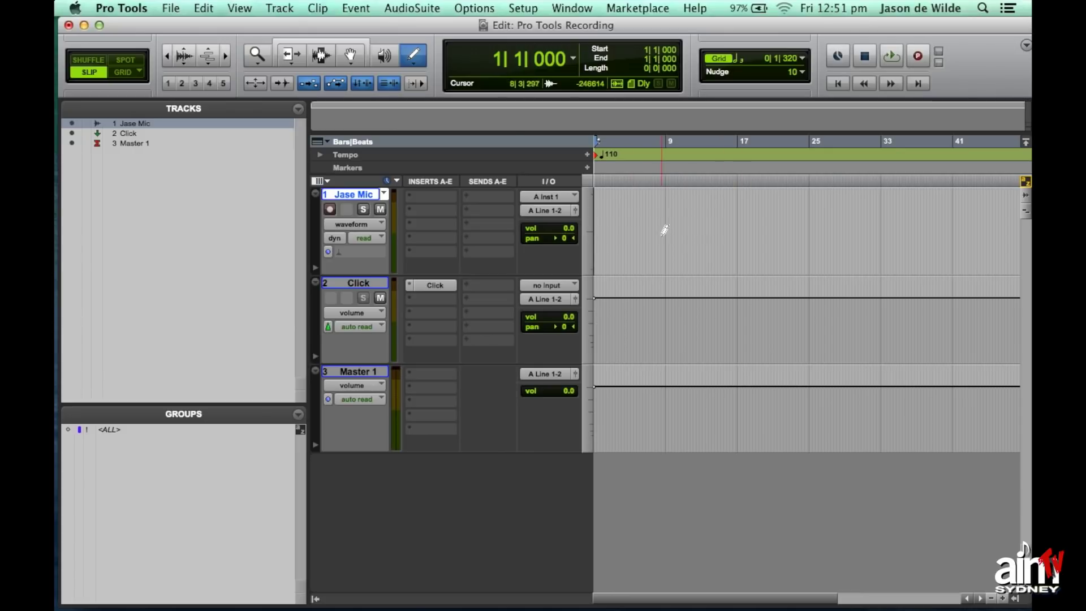
Step: Activate the Selector tool and set the mic track's input to interface channel A Inst 1 (Mono)
{"action": "left_click", "coordinate": [321, 55]}
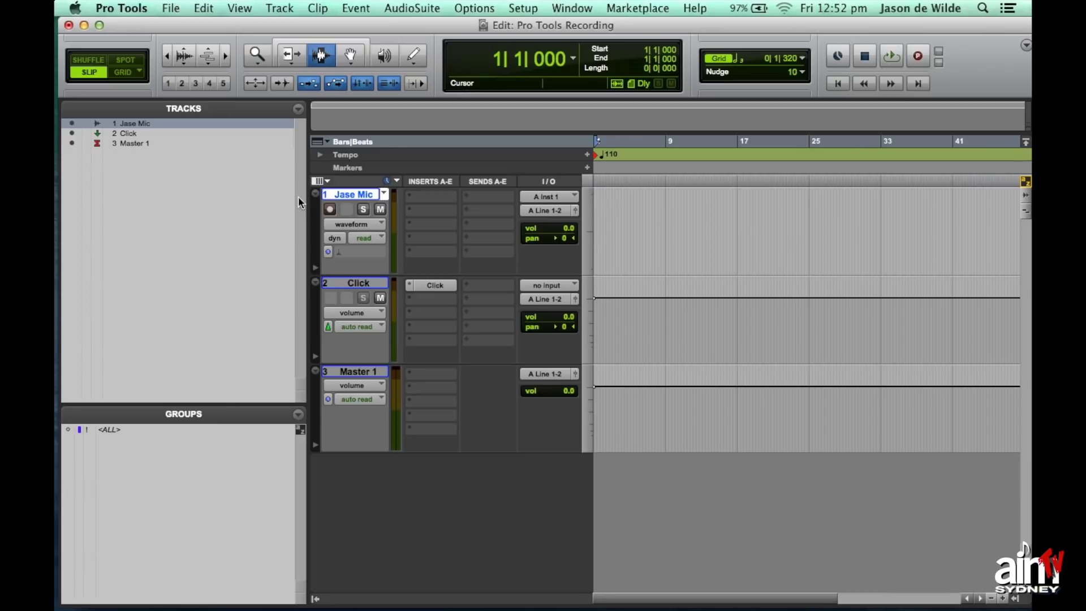
{"action": "left_click", "coordinate": [542, 196]}
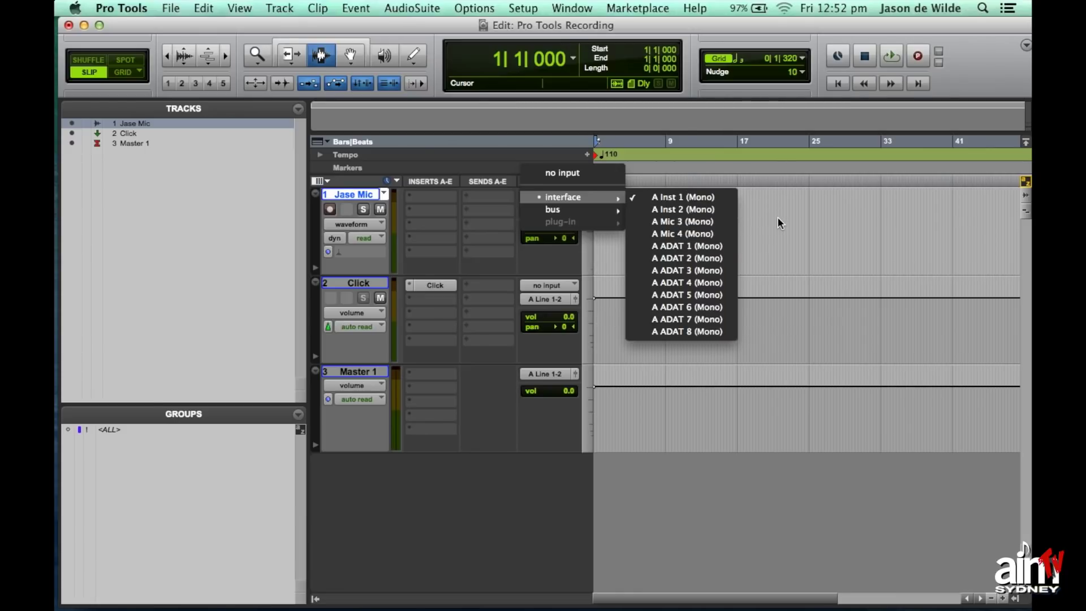
{"action": "left_click", "coordinate": [667, 198]}
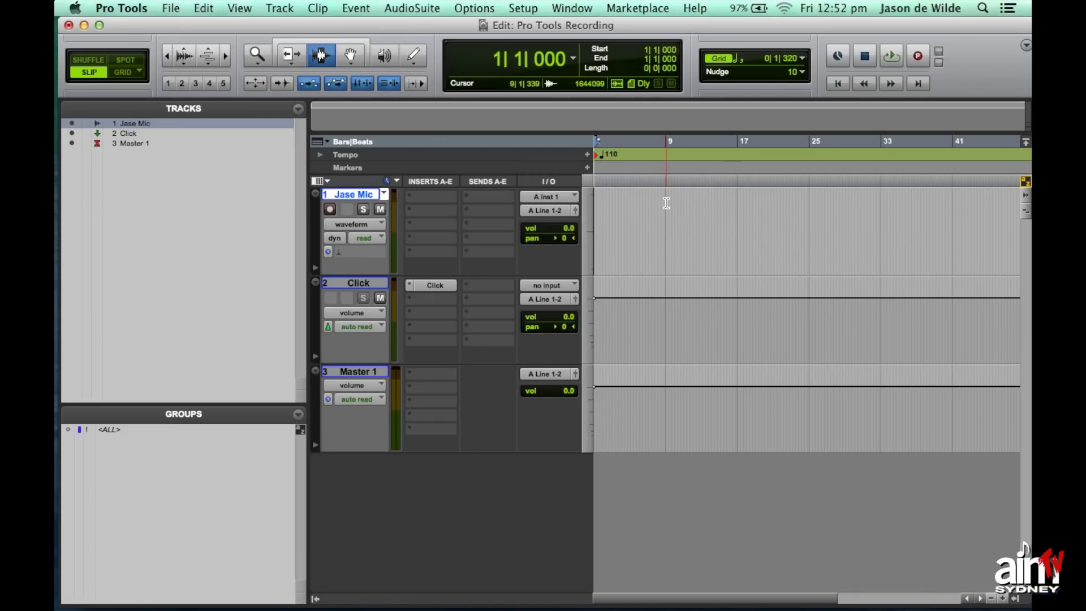
Step: Review the output routing options of the mic track without changing the assignment
{"action": "left_click", "coordinate": [548, 214]}
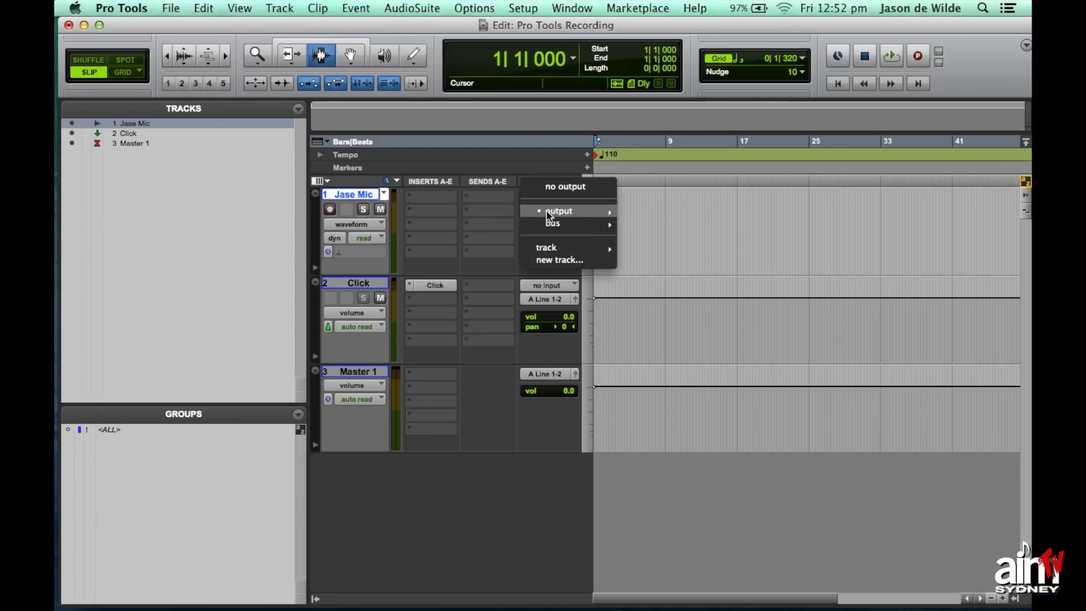
{"action": "mouse_move", "coordinate": [548, 215]}
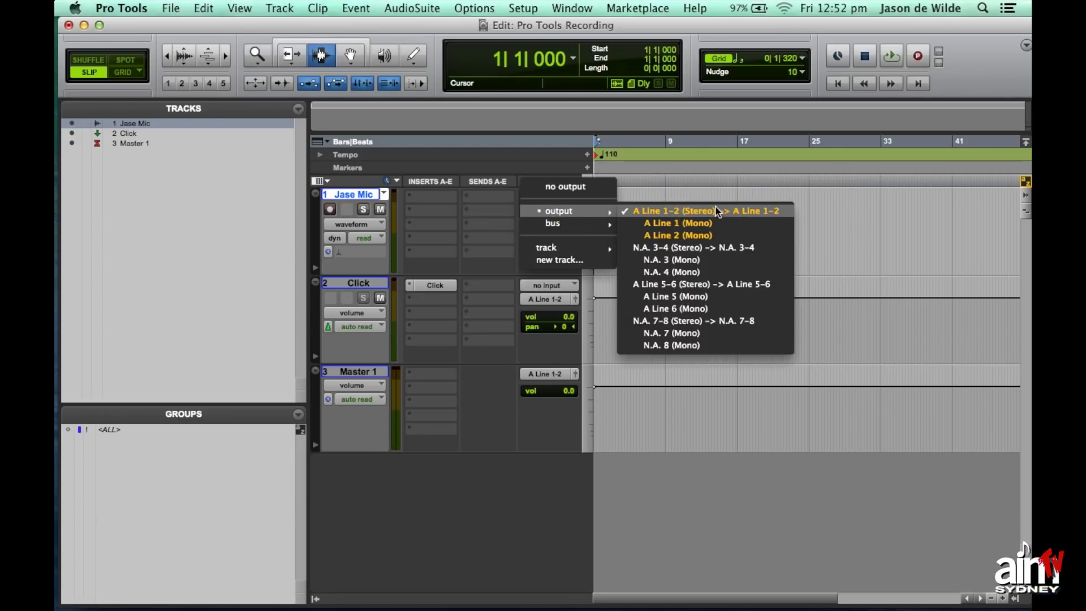
{"action": "left_click", "coordinate": [845, 208]}
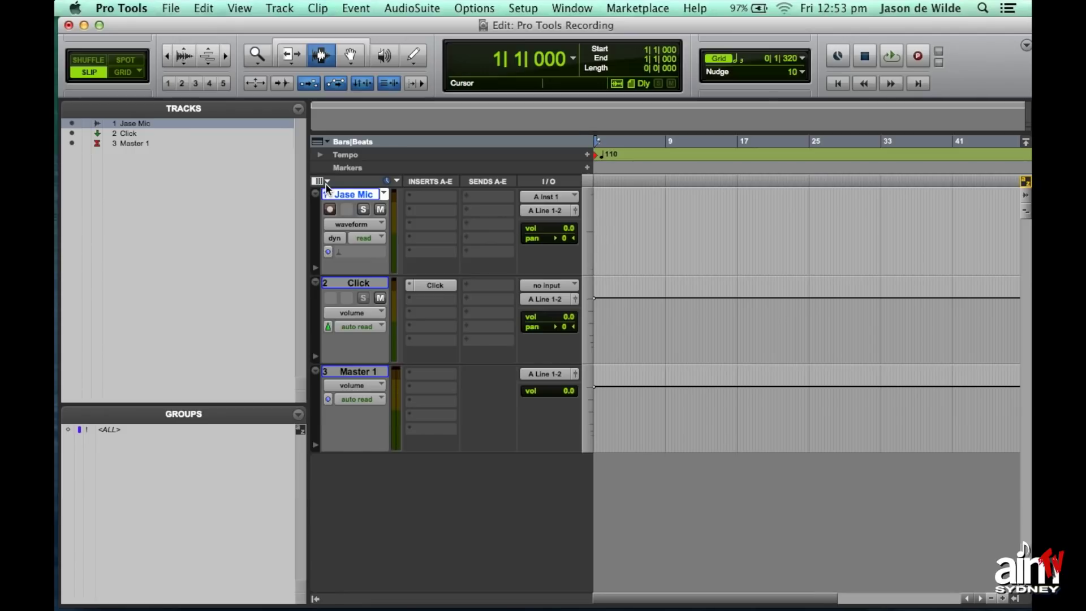
Step: Inspect the mic track's input options in the Mix window and return to the Edit window
{"action": "key", "text": "super+equal"}
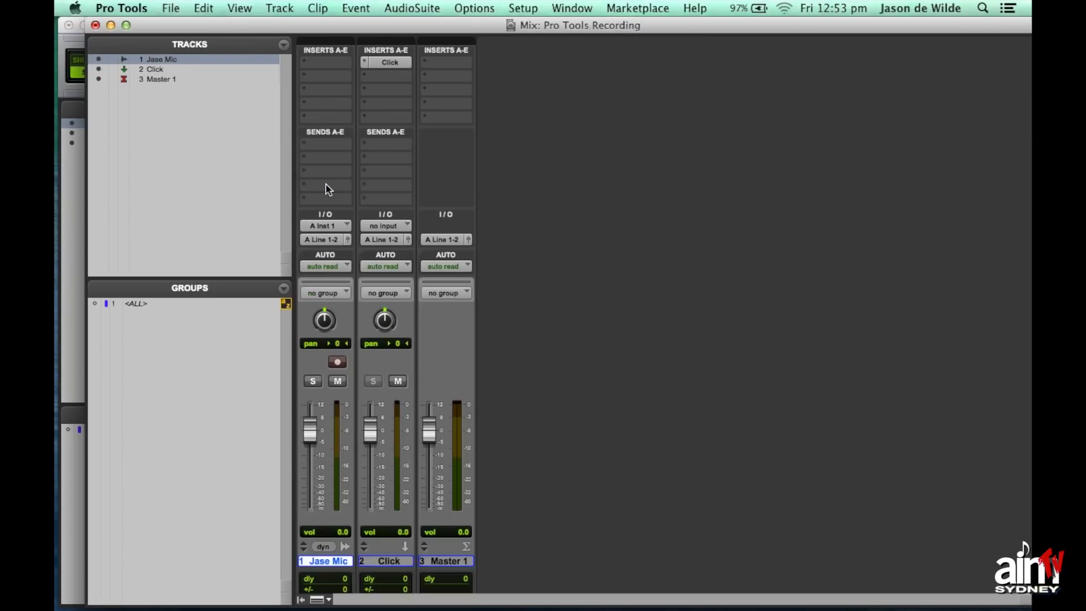
{"action": "left_click", "coordinate": [323, 226]}
{"action": "mouse_move", "coordinate": [323, 226]}
{"action": "left_click", "coordinate": [645, 225]}
{"action": "key", "text": "super+equal"}
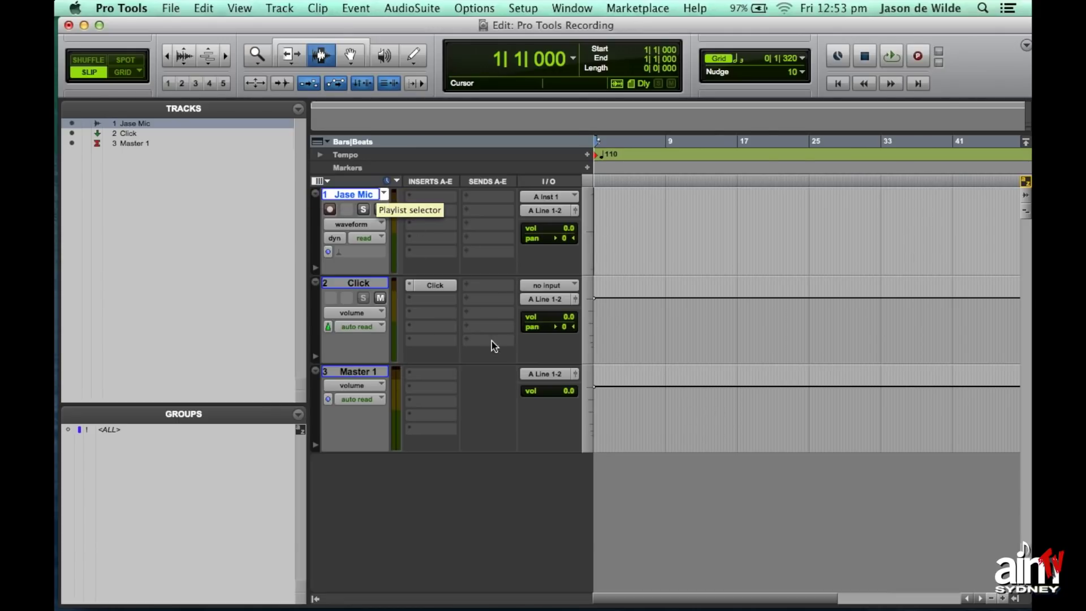
Step: Hide the I/O column in the Edit window and show it again
{"action": "left_click", "coordinate": [324, 182]}
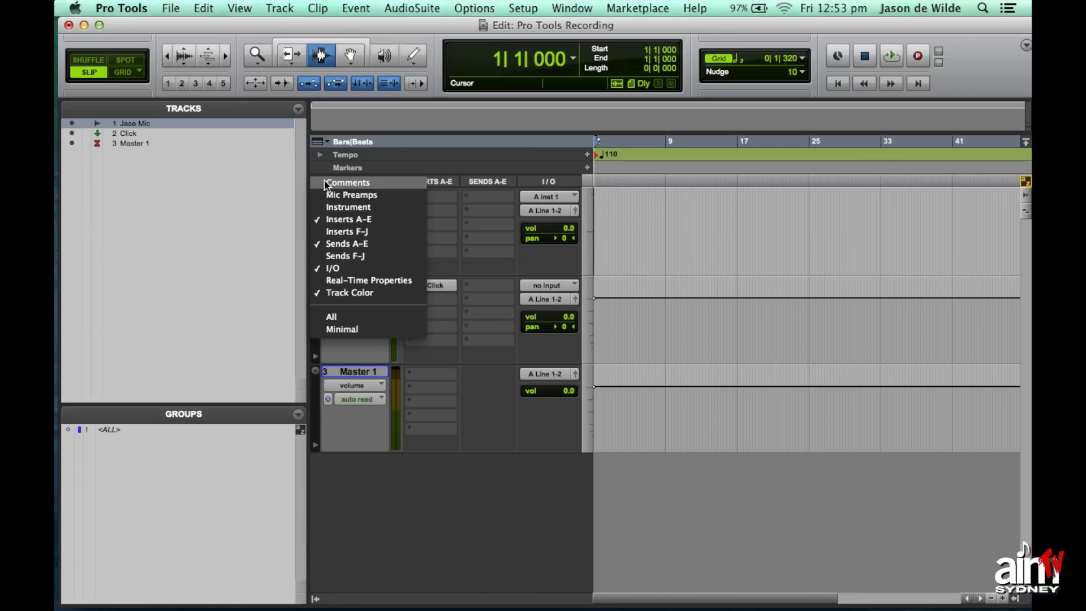
{"action": "left_click", "coordinate": [331, 267]}
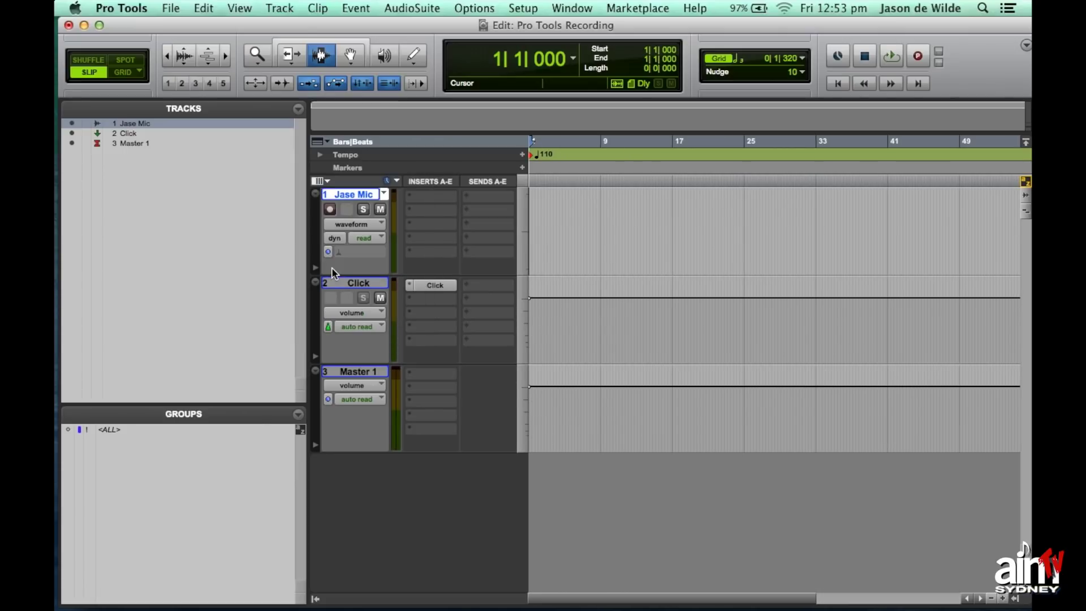
{"action": "left_click", "coordinate": [327, 181]}
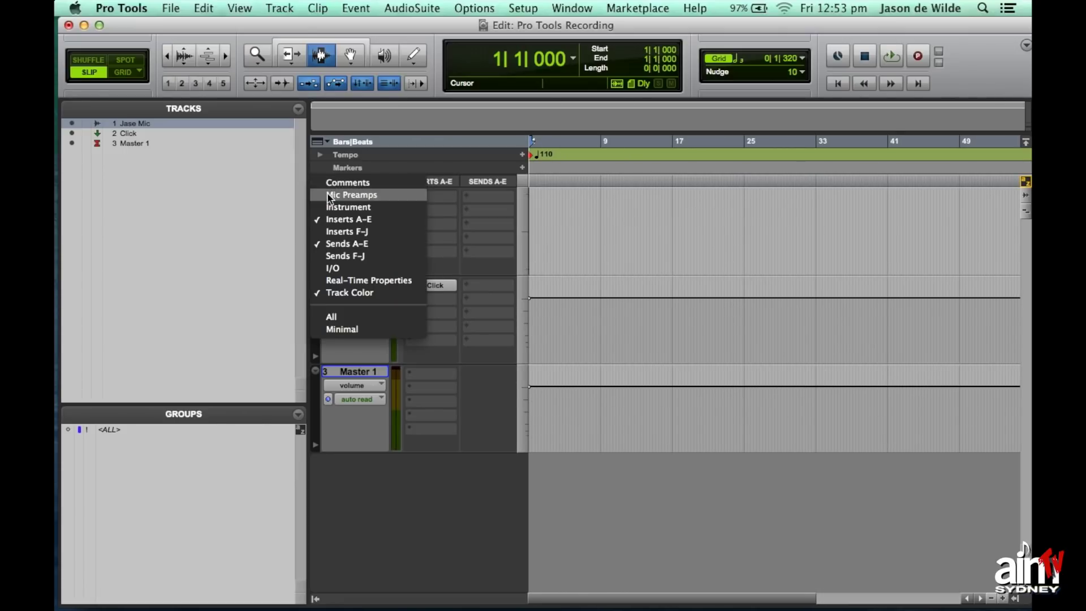
{"action": "left_click", "coordinate": [353, 261]}
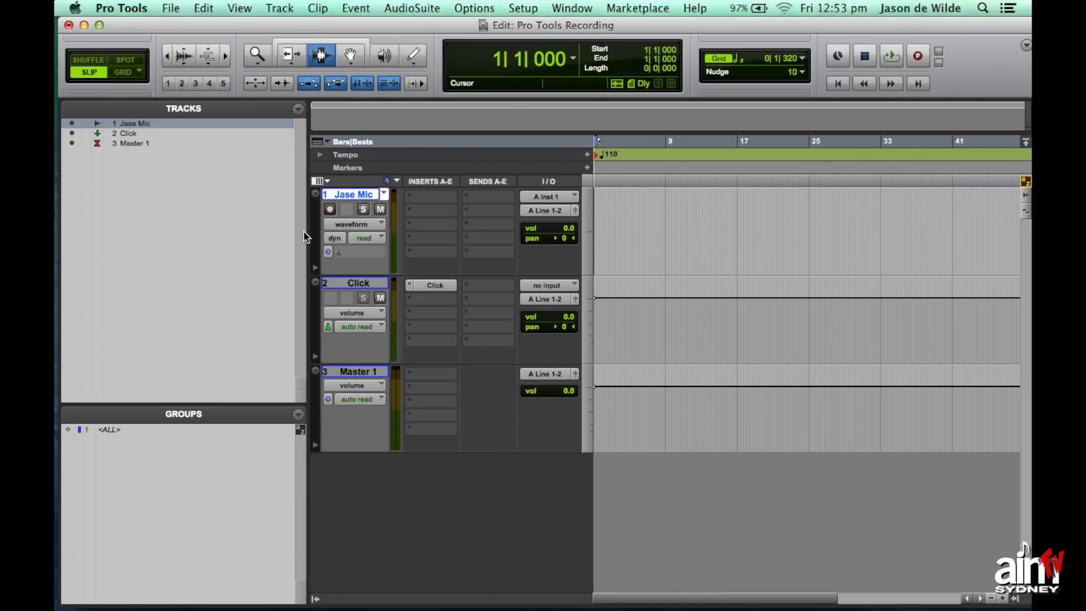
Step: Narrow the track and group lists and hide the Sends A-E column to enlarge the timeline
{"action": "left_click_drag", "start_coordinate": [308, 234], "coordinate": [160, 236]}
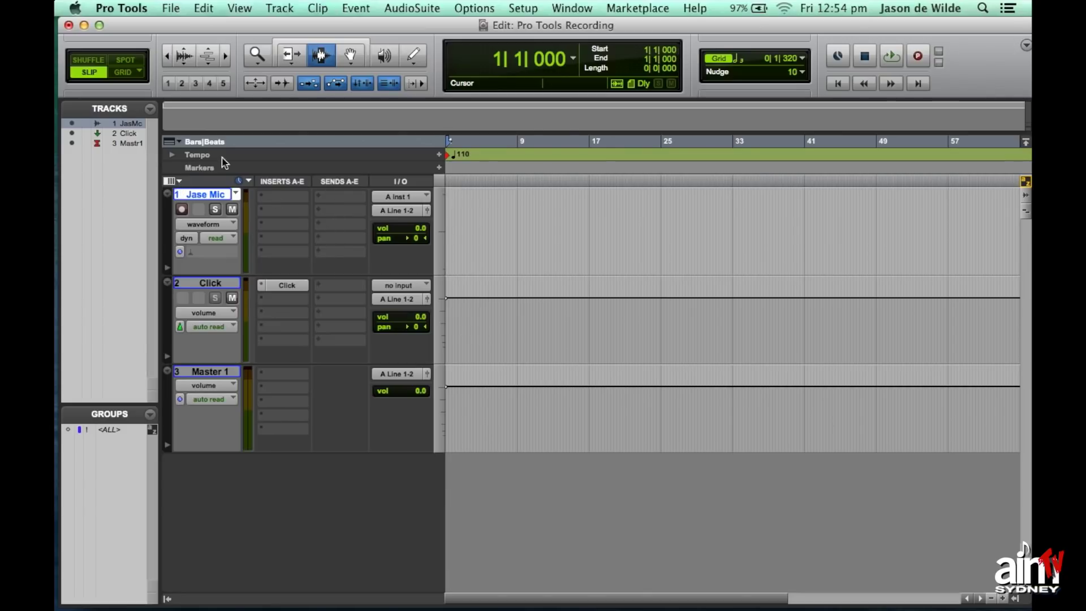
{"action": "left_click", "coordinate": [175, 180]}
{"action": "left_click", "coordinate": [188, 243]}
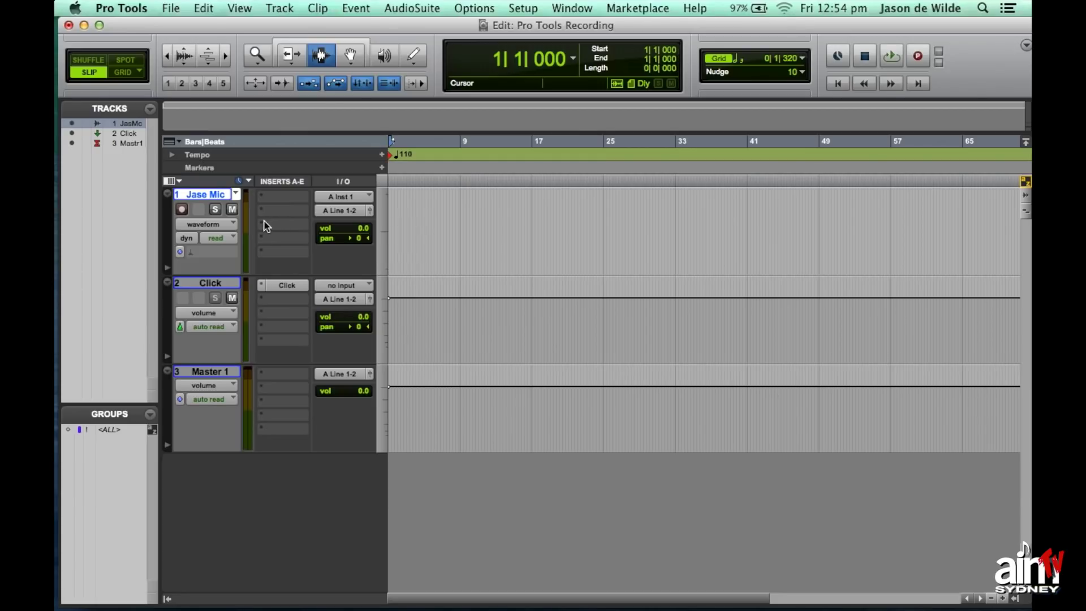
Step: Mute the mic track and arm it for recording, checking its input assignment
{"action": "left_click", "coordinate": [232, 210]}
{"action": "left_click", "coordinate": [182, 210]}
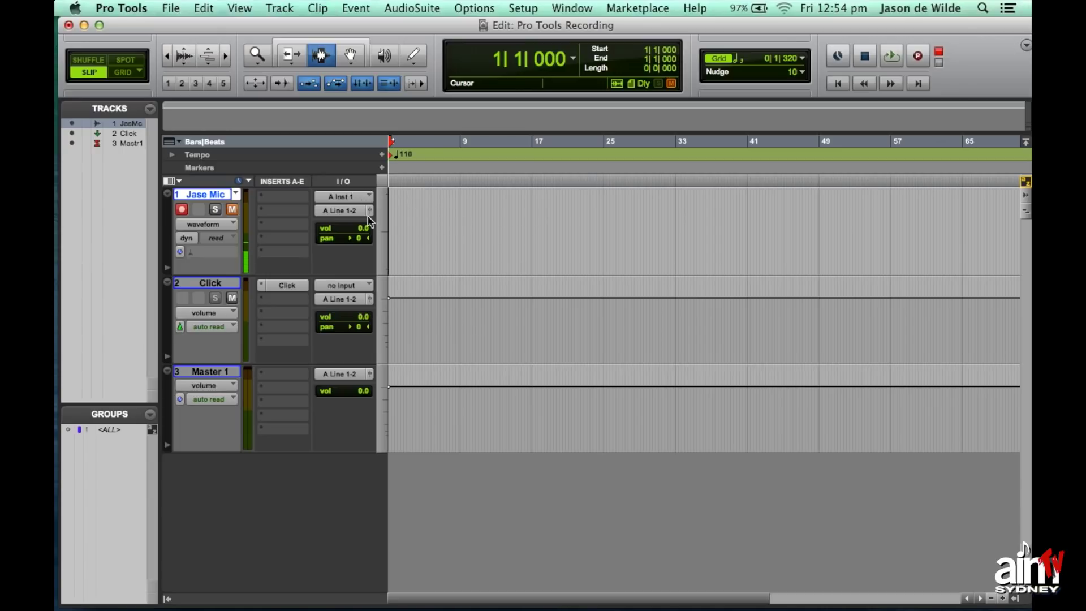
{"action": "left_click", "coordinate": [325, 198]}
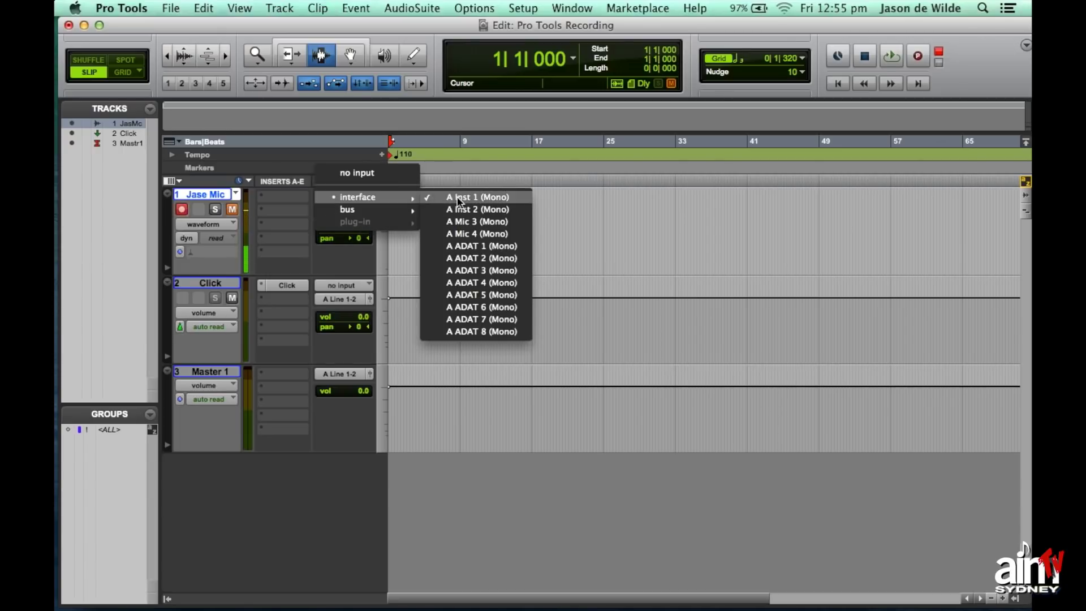
{"action": "left_click", "coordinate": [622, 198]}
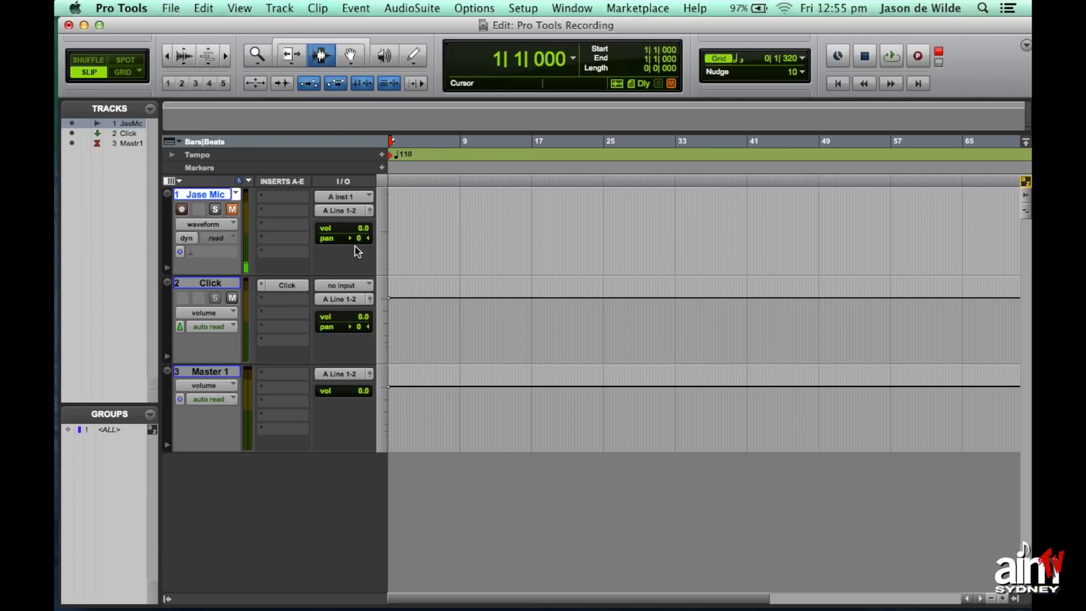
Step: In the Mix window, pull the mic track's fader fully down, raise it to about -4.0 dB, and return to the Edit window
{"action": "key", "text": "super+equal"}
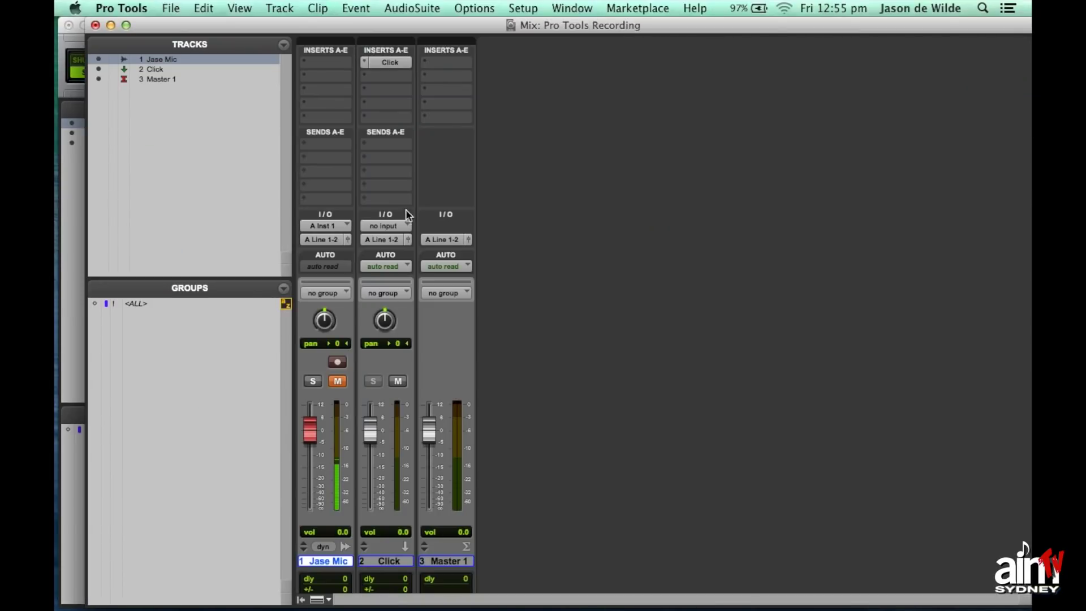
{"action": "left_click_drag", "start_coordinate": [310, 438], "coordinate": [307, 509]}
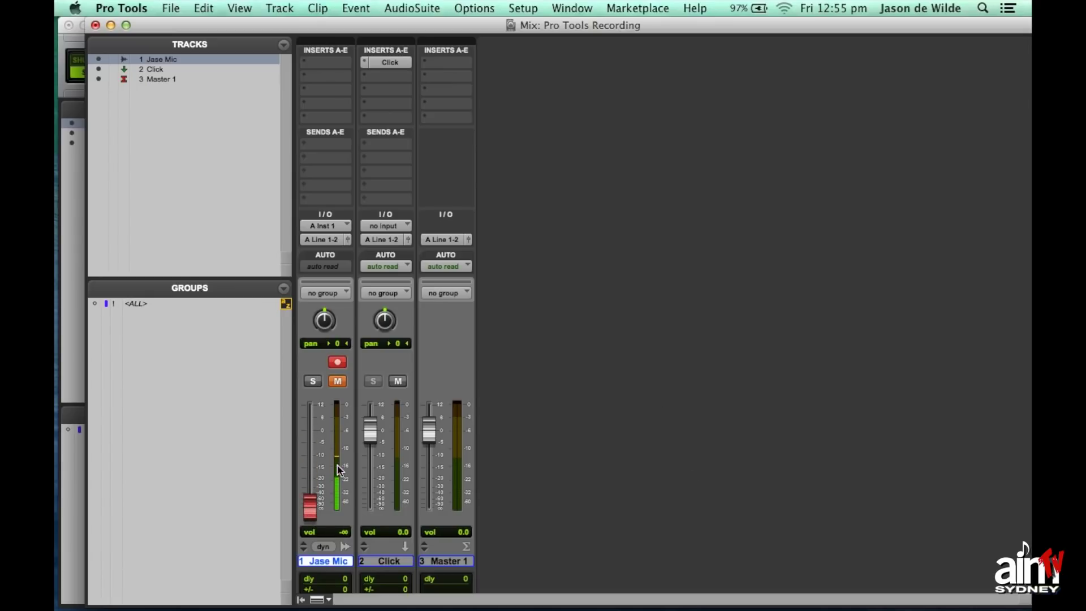
{"action": "left_click_drag", "start_coordinate": [307, 511], "coordinate": [308, 447]}
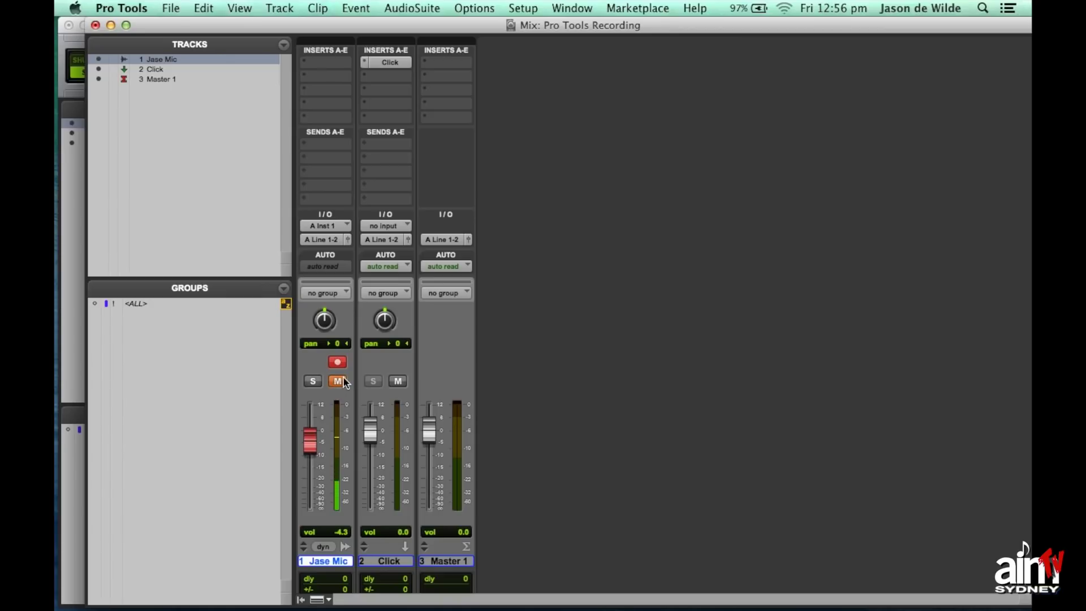
{"action": "mouse_move", "coordinate": [311, 448]}
{"action": "left_mouse_down"}
{"action": "mouse_move", "coordinate": [312, 438]}
{"action": "mouse_move", "coordinate": [314, 471]}
{"action": "mouse_move", "coordinate": [311, 432]}
{"action": "mouse_move", "coordinate": [311, 478]}
{"action": "mouse_move", "coordinate": [310, 447]}
{"action": "left_mouse_up"}
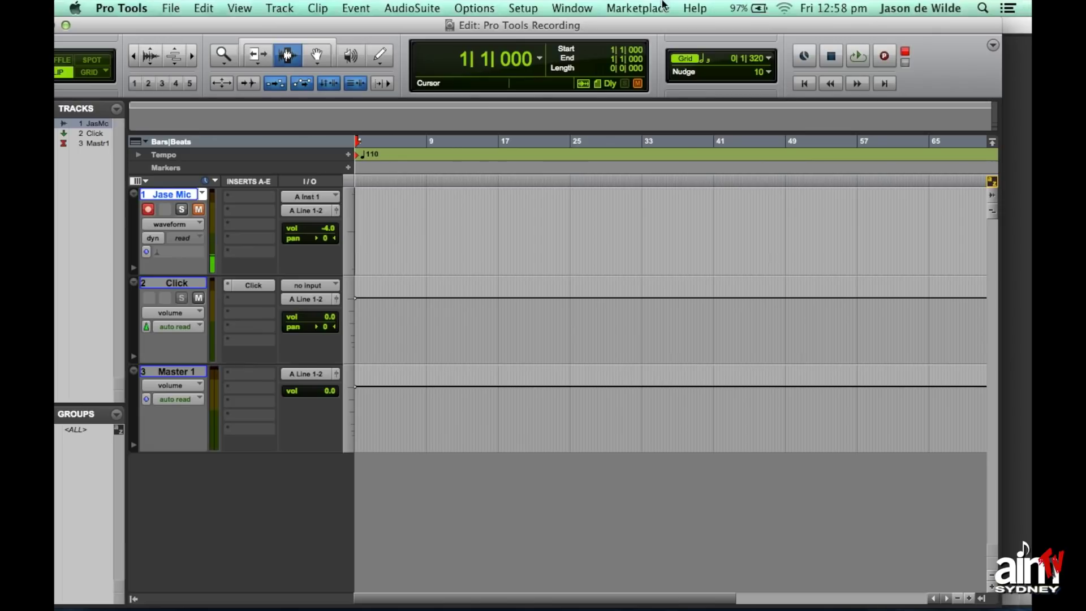
{"action": "left_click_drag", "start_coordinate": [616, 25], "coordinate": [641, 26]}
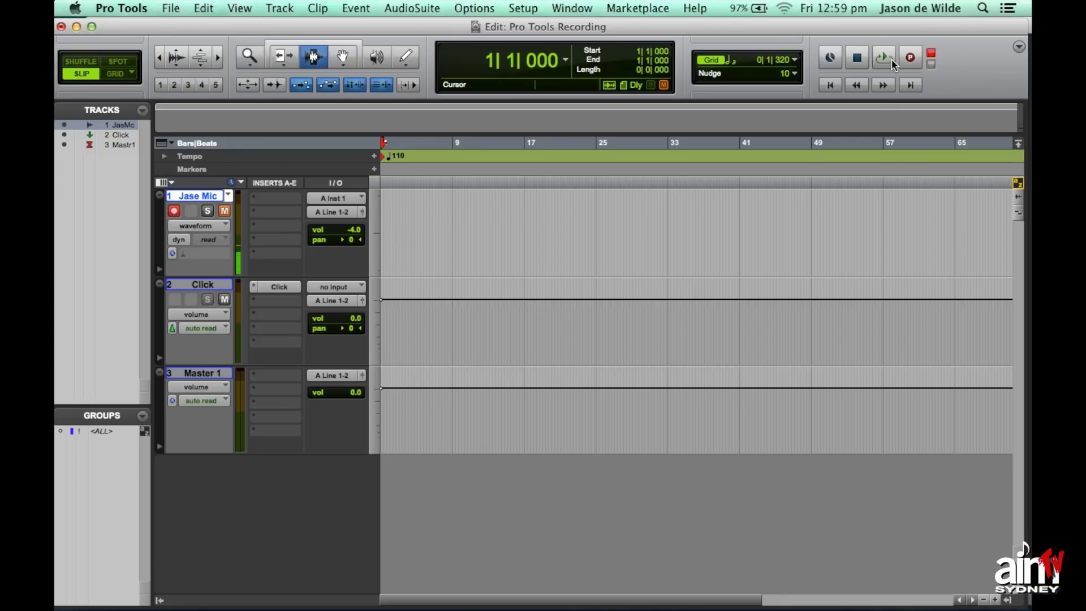
Step: Check the Edit window's Transport display option, and show, reposition and close the floating Transport window
{"action": "left_click", "coordinate": [1018, 47]}
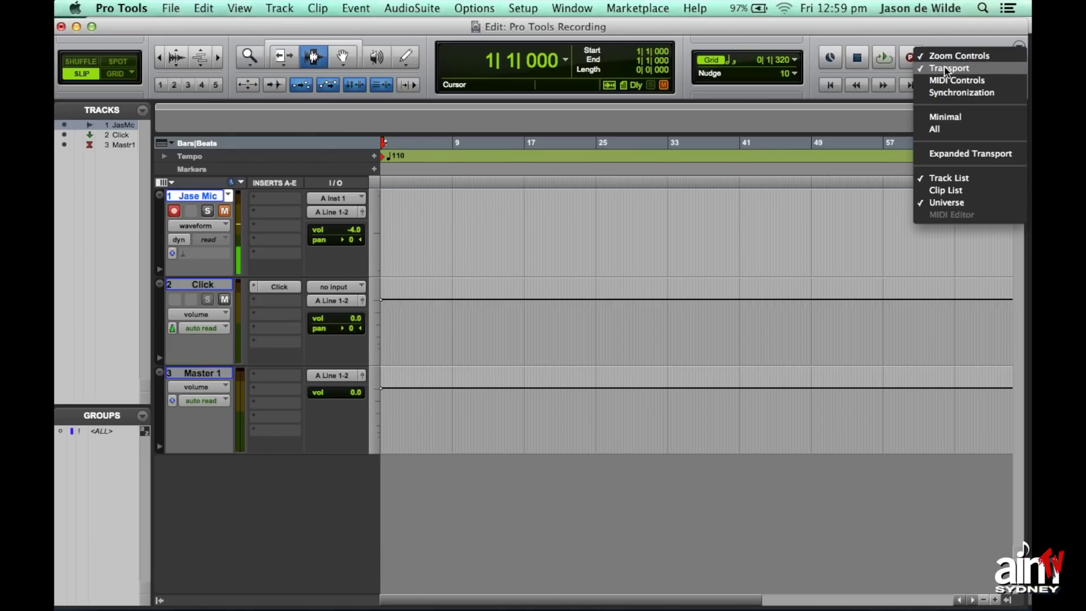
{"action": "left_click", "coordinate": [631, 247]}
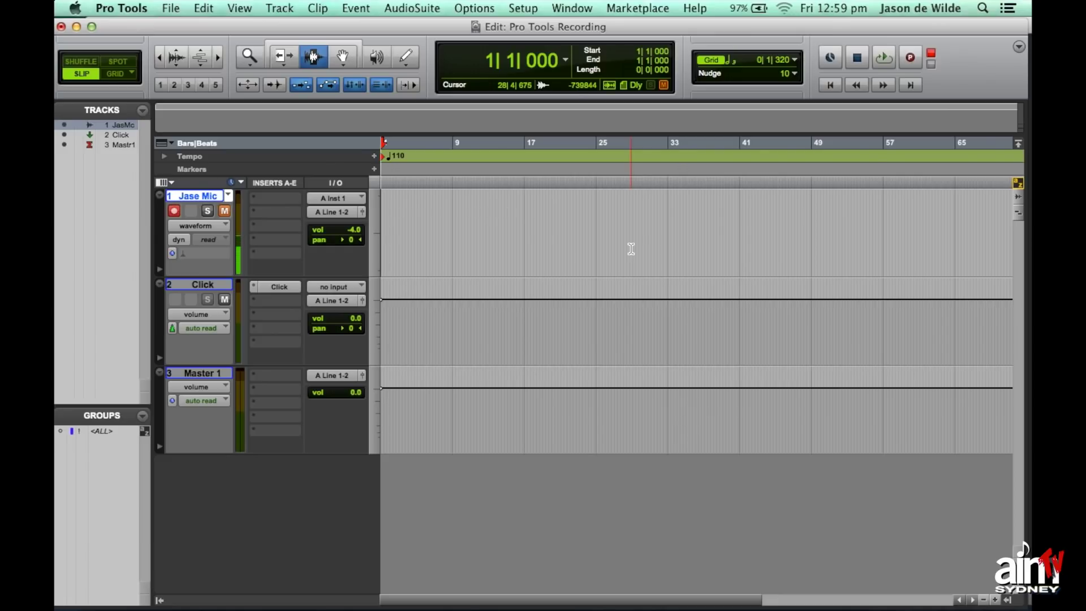
{"action": "key", "text": "super+1"}
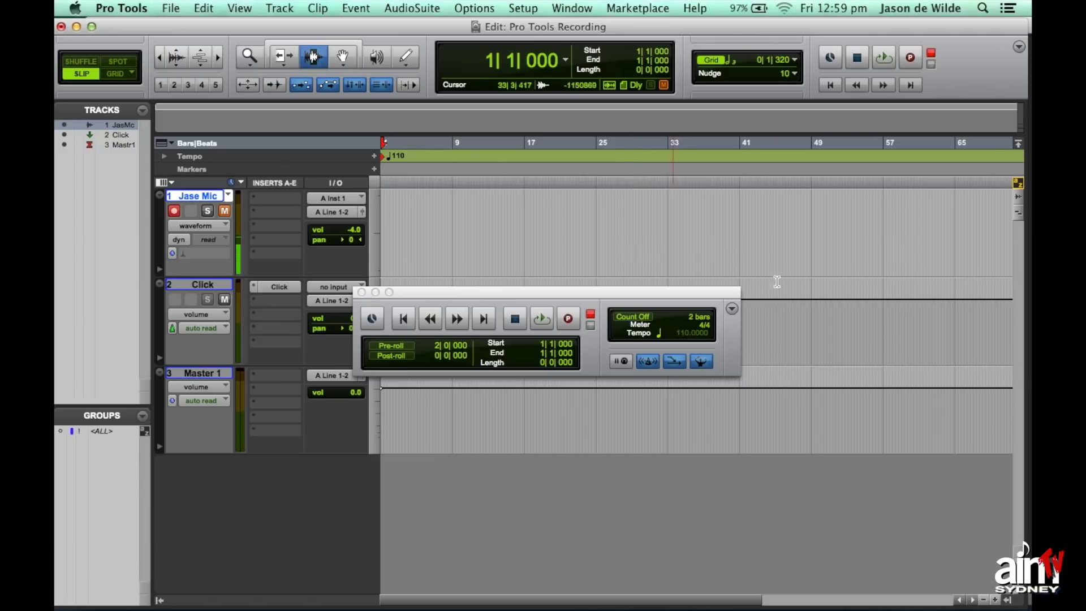
{"action": "left_click_drag", "start_coordinate": [472, 295], "coordinate": [585, 201]}
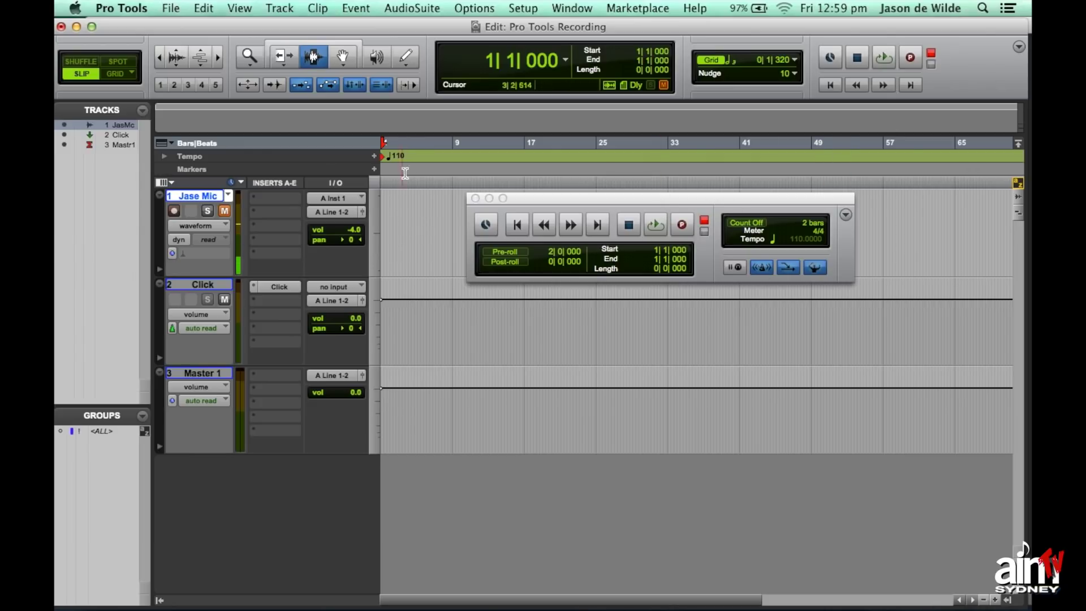
{"action": "left_click", "coordinate": [475, 197]}
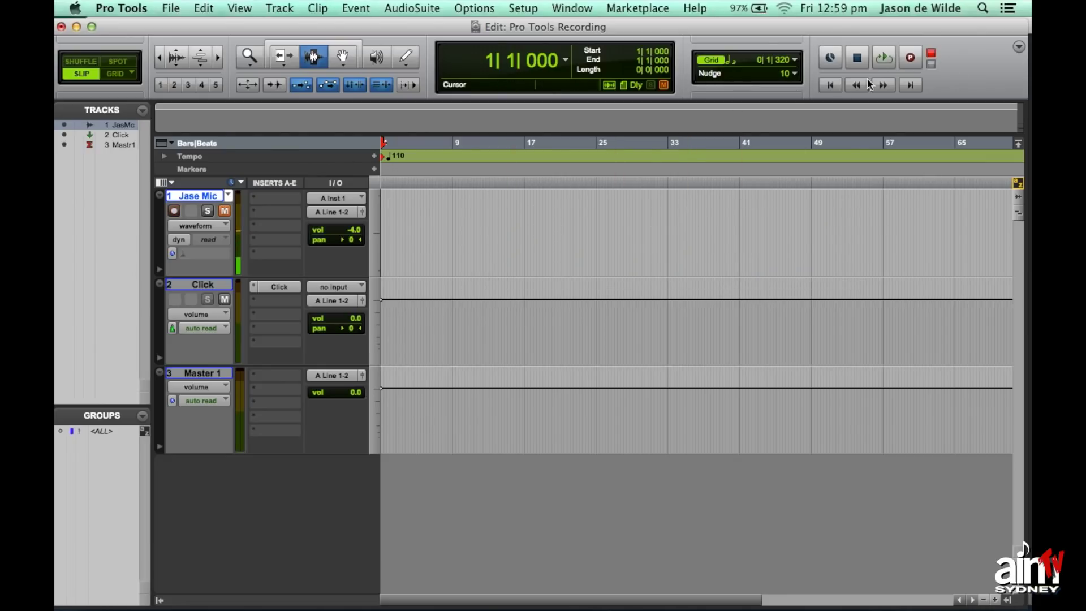
Step: Set the transport's record mode to QuickPunch
{"action": "left_click", "coordinate": [910, 58]}
{"action": "right_click", "coordinate": [910, 59]}
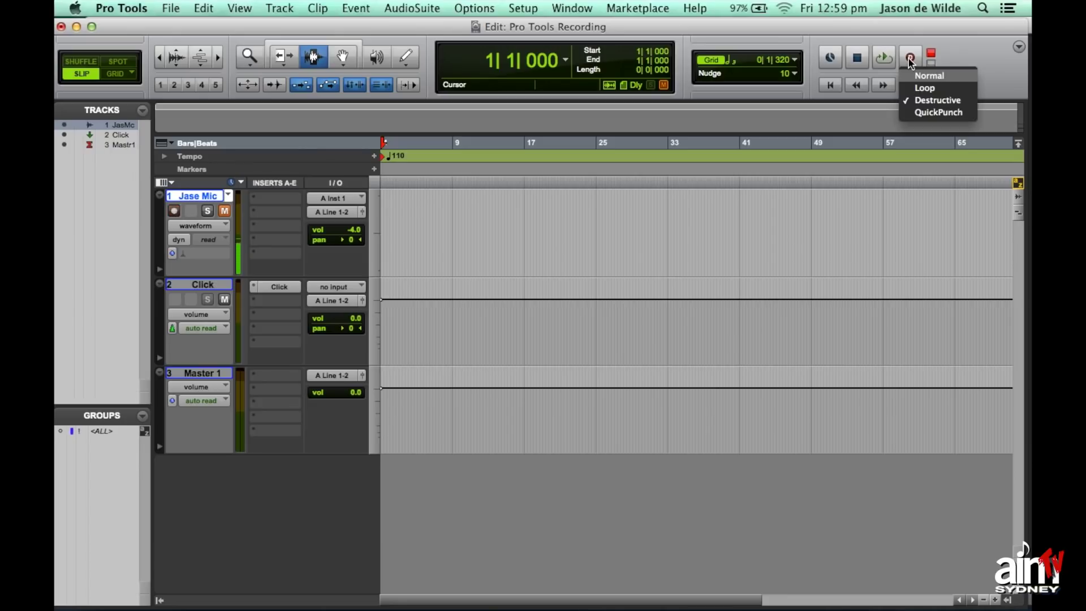
{"action": "left_click", "coordinate": [918, 112]}
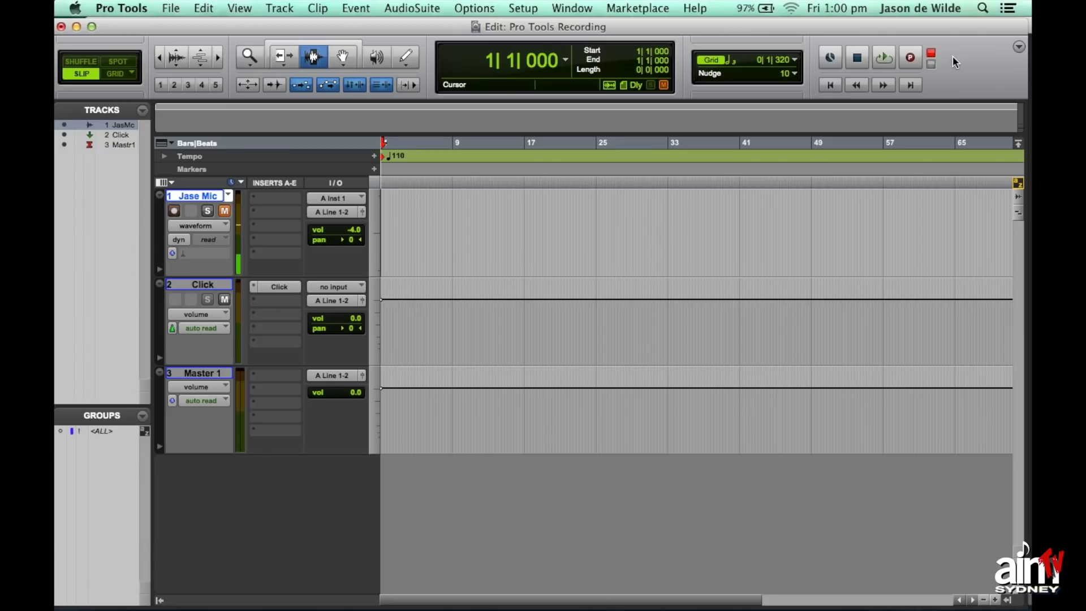
Step: Record a test take of about five bars on the armed mic track from the session start
{"action": "left_click", "coordinate": [909, 58]}
{"action": "key", "text": "space"}
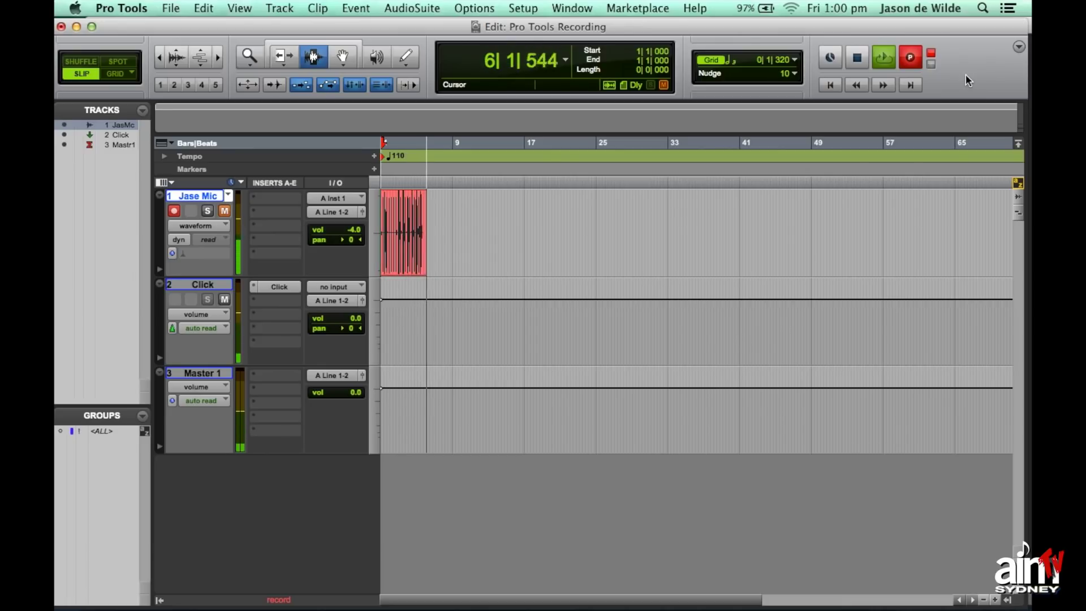
{"action": "key", "text": "space"}
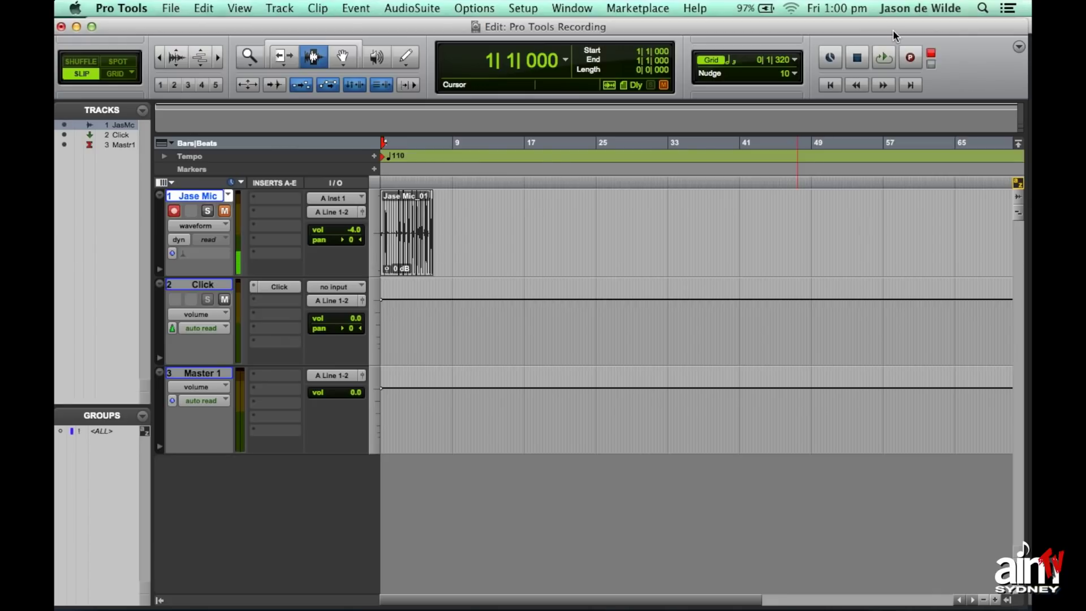
Step: Examine the test take's waveform up close along its length, and delete the clip from the mic track
{"action": "key", "text": "super+bracketright"}
{"action": "key", "text": "super+bracketright"}
{"action": "key", "text": "super+bracketright"}
{"action": "key", "text": "super+bracketright"}
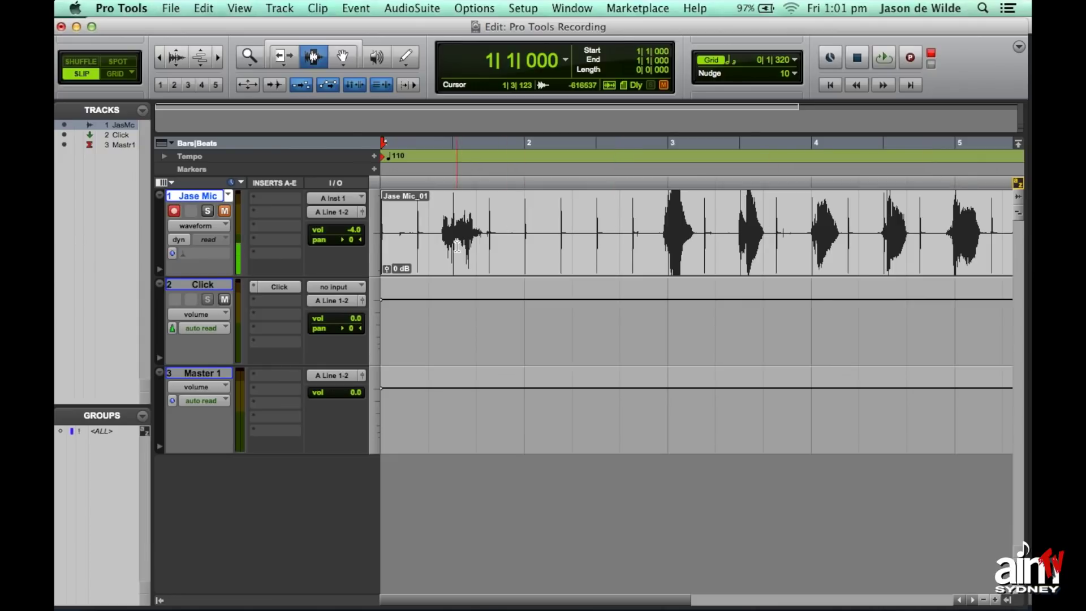
{"action": "scroll", "coordinate": [480, 241], "scroll_direction": "right", "scroll_amount": 5}
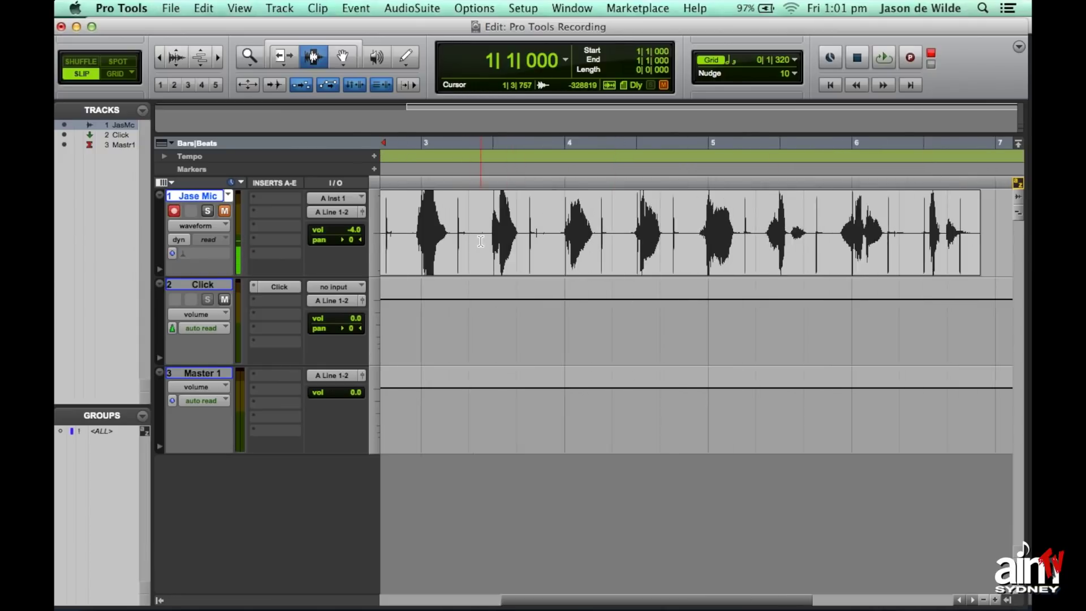
{"action": "scroll", "coordinate": [588, 239], "scroll_direction": "left", "scroll_amount": 5}
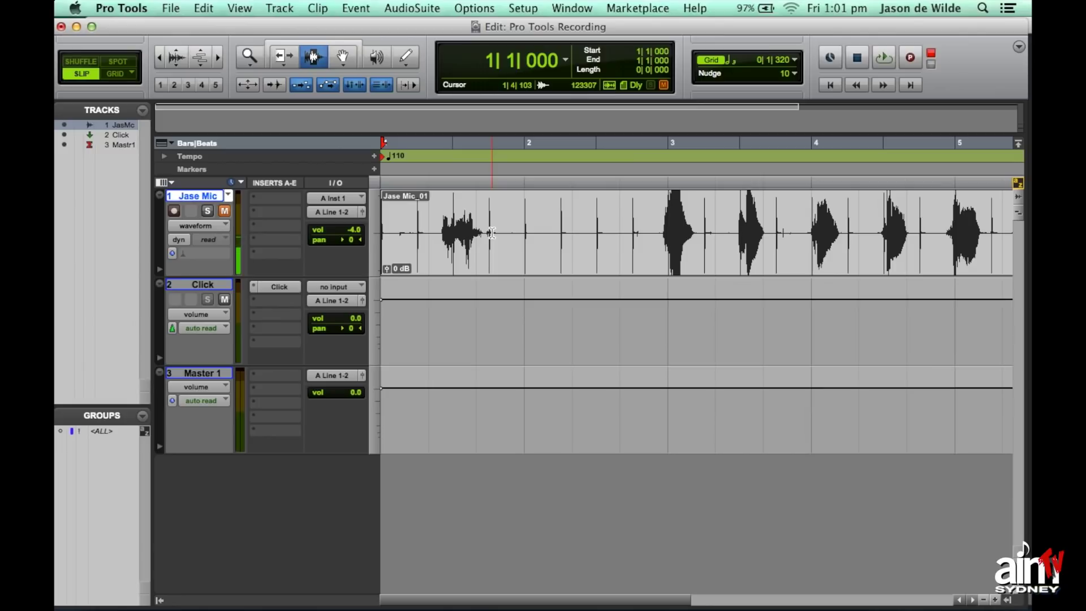
{"action": "key", "text": "super+bracketleft"}
{"action": "key", "text": "super+bracketleft"}
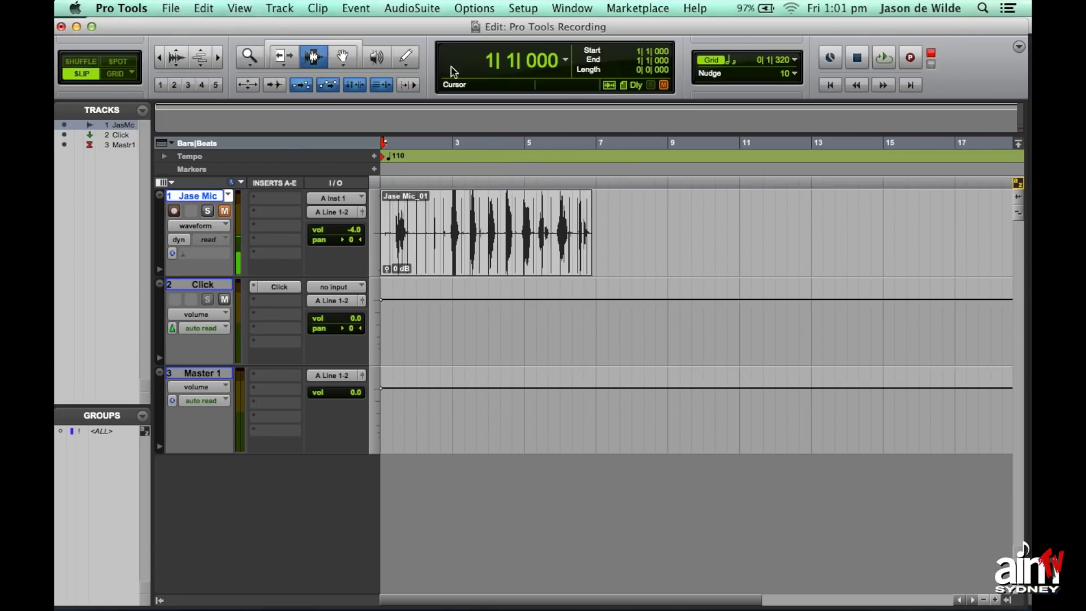
{"action": "double_click", "coordinate": [458, 237]}
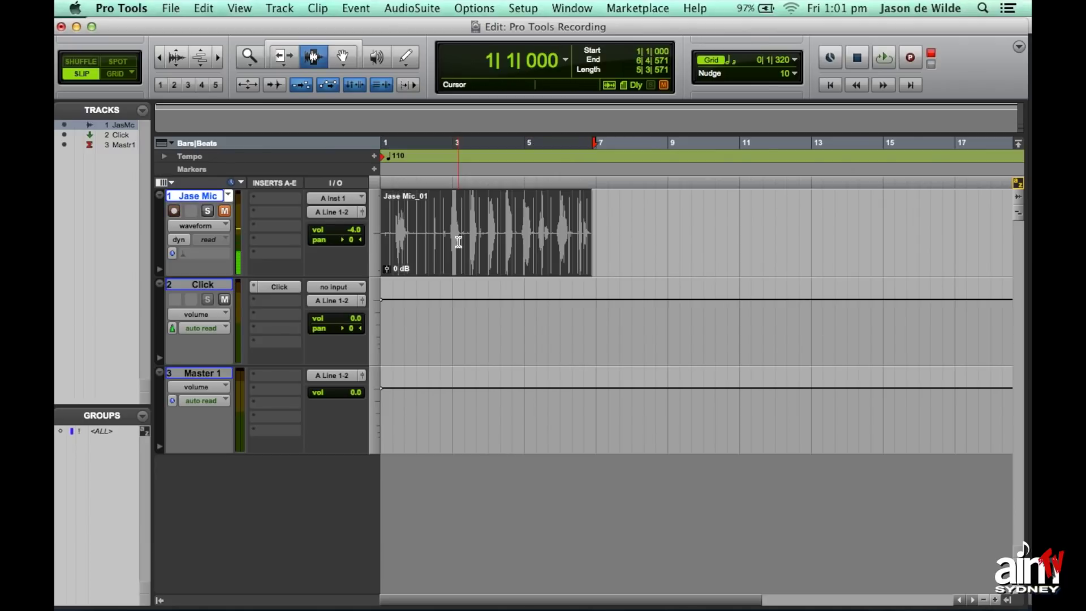
{"action": "key", "text": "Delete"}
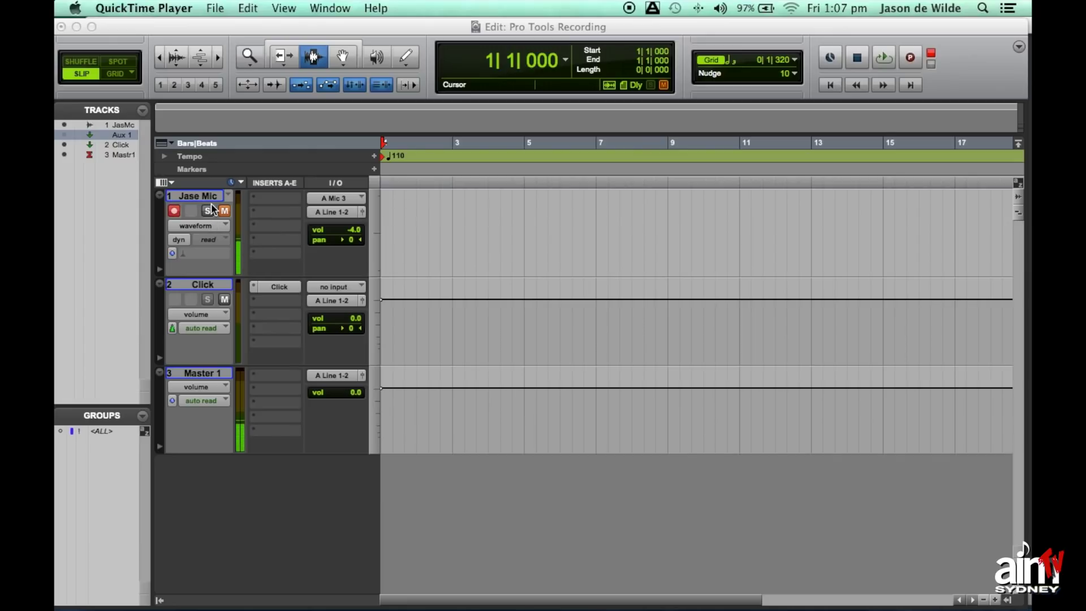
Step: Check the interface inputs available for the mic track, keeping A Mic 3 assigned
{"action": "left_click", "coordinate": [337, 199]}
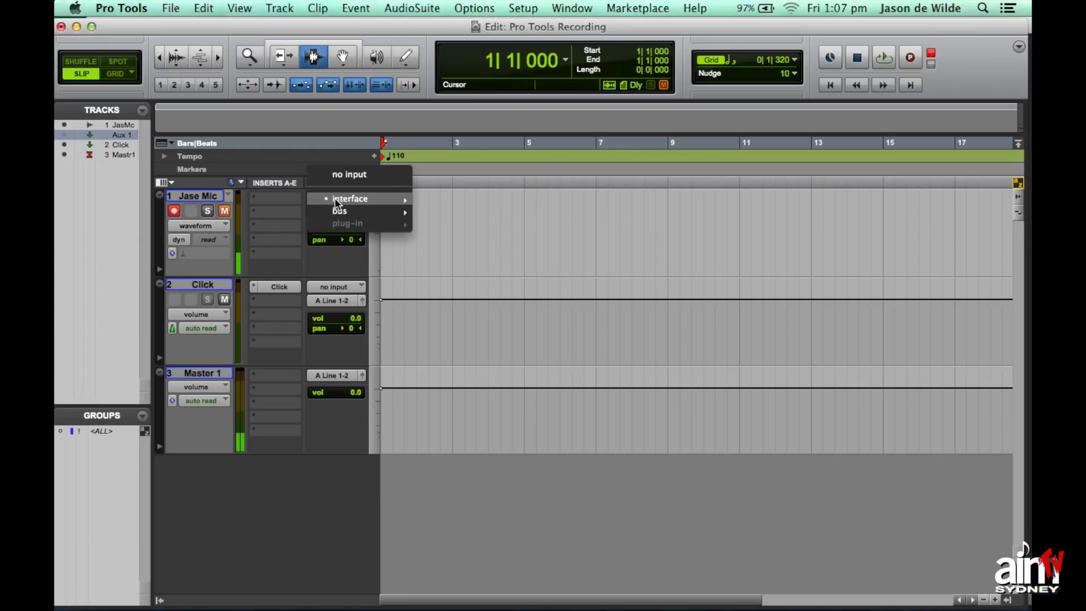
{"action": "mouse_move", "coordinate": [338, 199]}
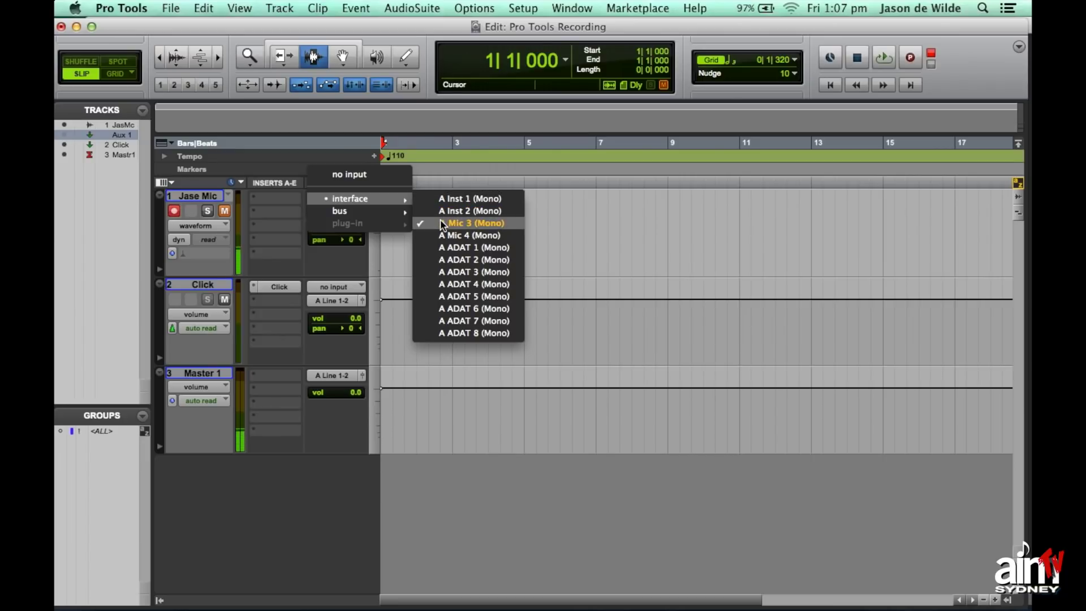
{"action": "left_click", "coordinate": [610, 222]}
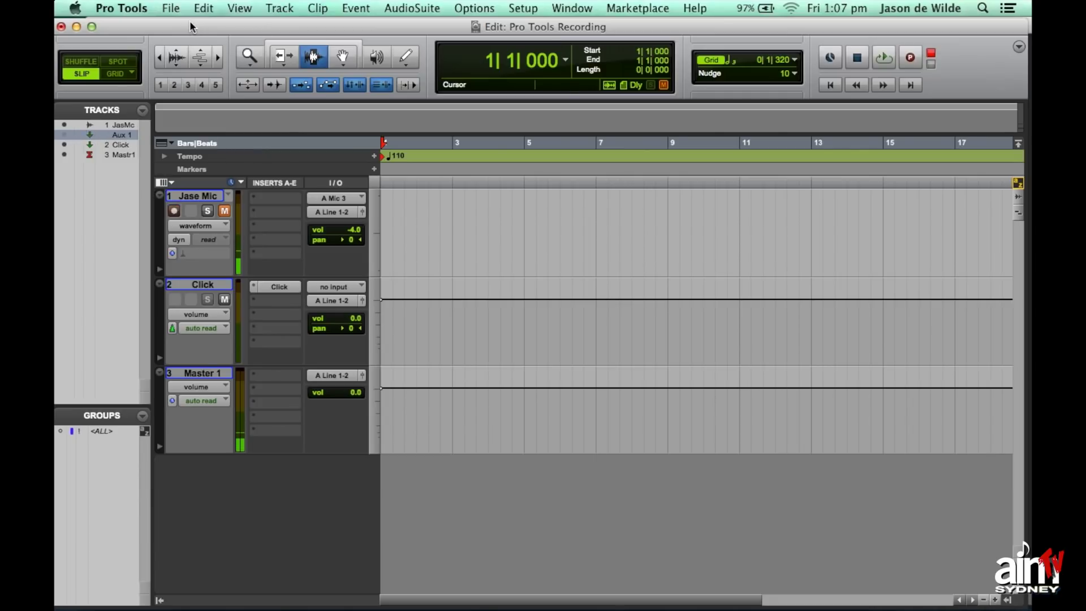
Step: Nudge the Edit window slightly, briefly unmute the mic track to monitor it, and mute it again
{"action": "left_click_drag", "start_coordinate": [190, 26], "coordinate": [195, 25]}
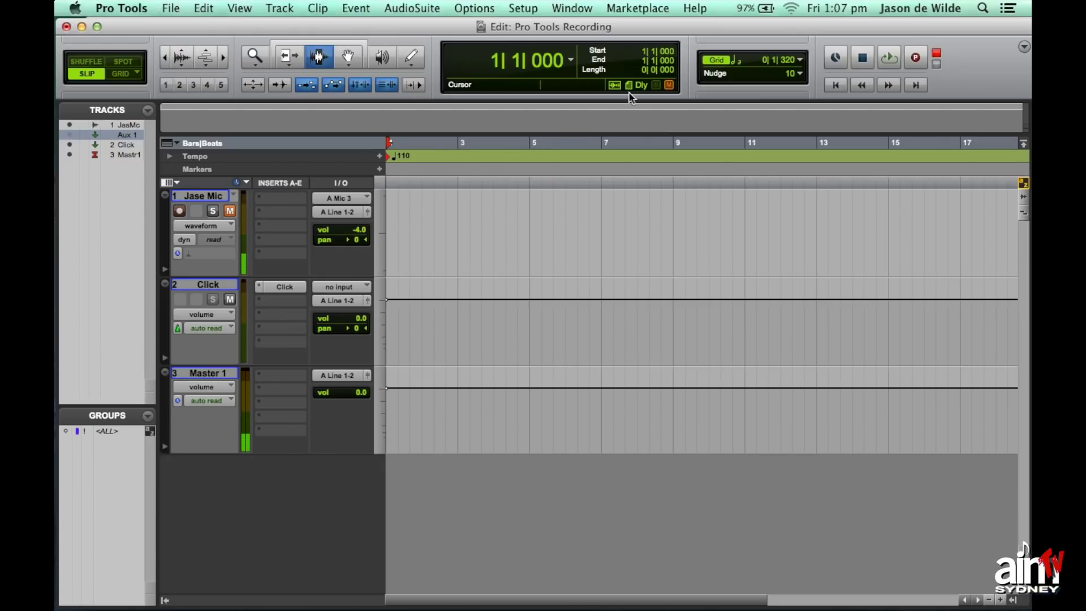
{"action": "left_click", "coordinate": [230, 213]}
{"action": "left_click", "coordinate": [229, 211]}
Step: Reselect Quartet as the playback engine, allow the session to save and reopen, and accept the Playback Engine settings
{"action": "left_click", "coordinate": [524, 9]}
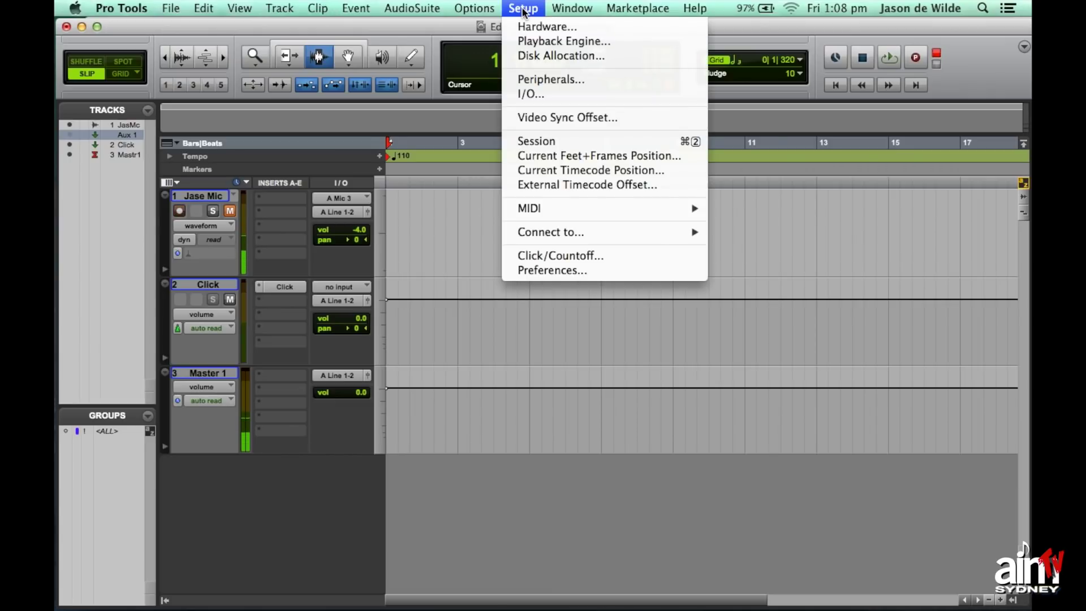
{"action": "left_click", "coordinate": [523, 45]}
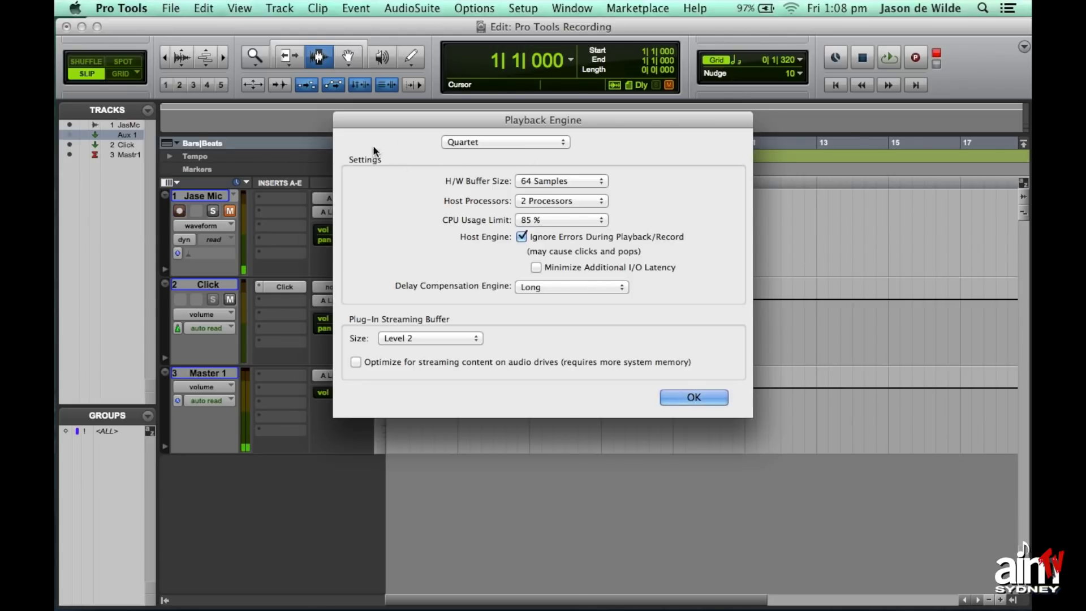
{"action": "left_click_drag", "start_coordinate": [490, 121], "coordinate": [520, 116]}
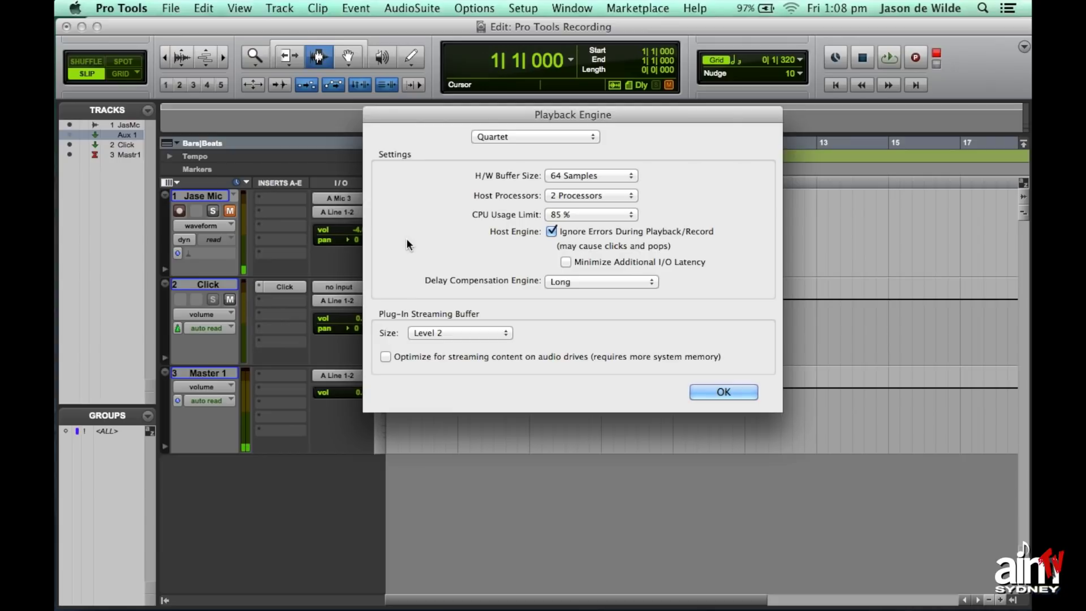
{"action": "left_click", "coordinate": [504, 135]}
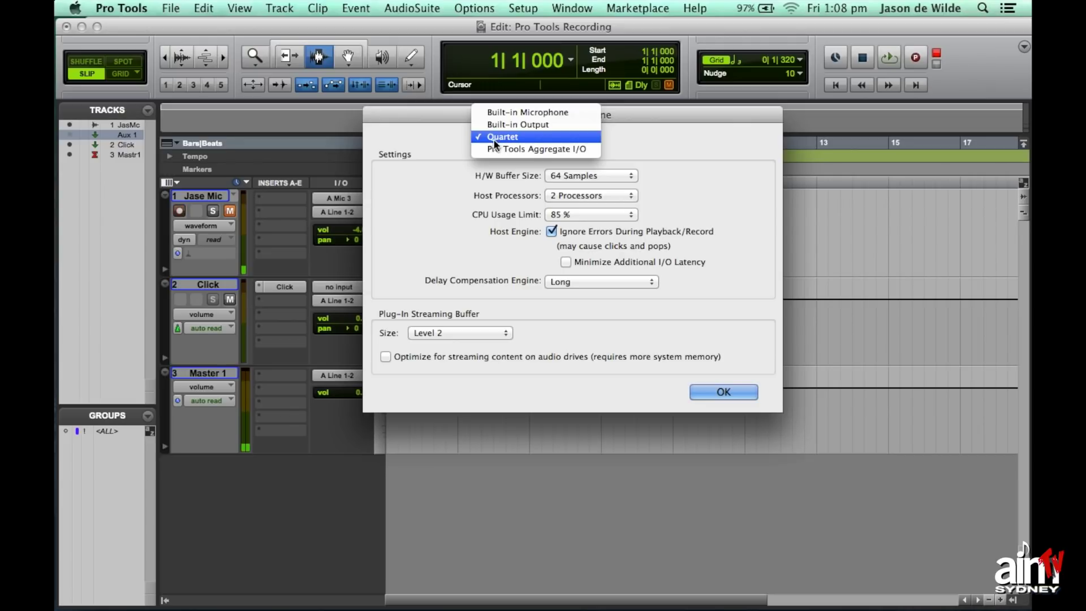
{"action": "left_click", "coordinate": [494, 138]}
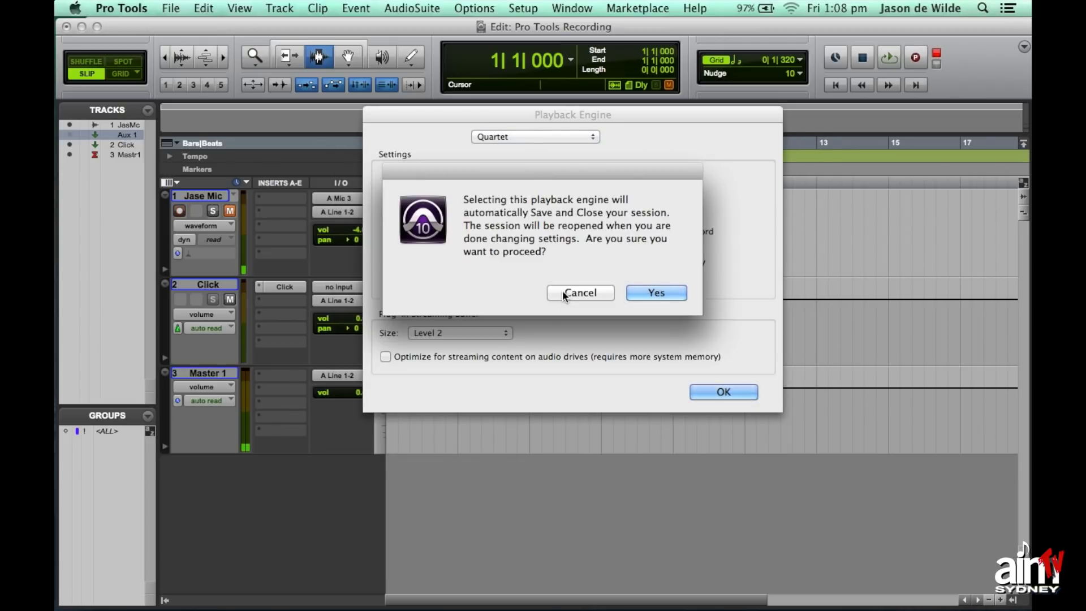
{"action": "left_click", "coordinate": [649, 291]}
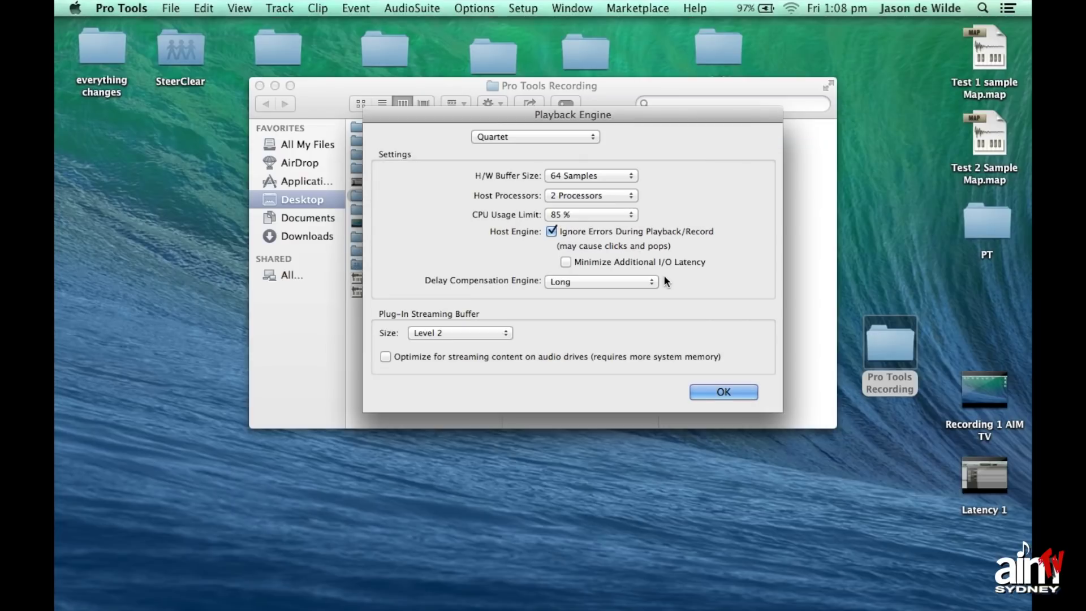
{"action": "left_click", "coordinate": [722, 392]}
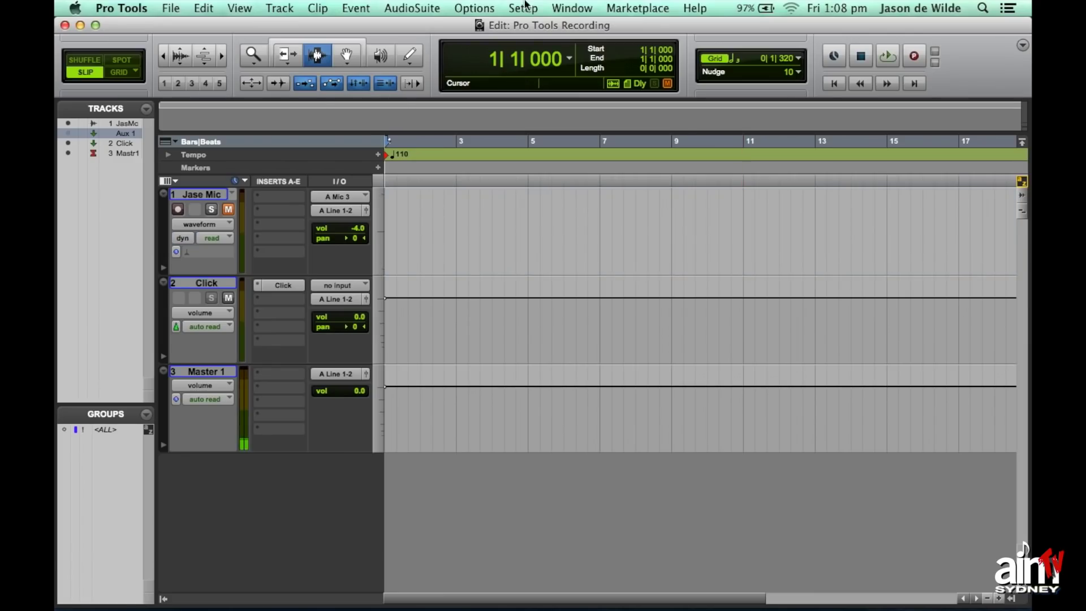
Step: Set the playback engine's H/W buffer size to 1024 samples
{"action": "left_click", "coordinate": [524, 10]}
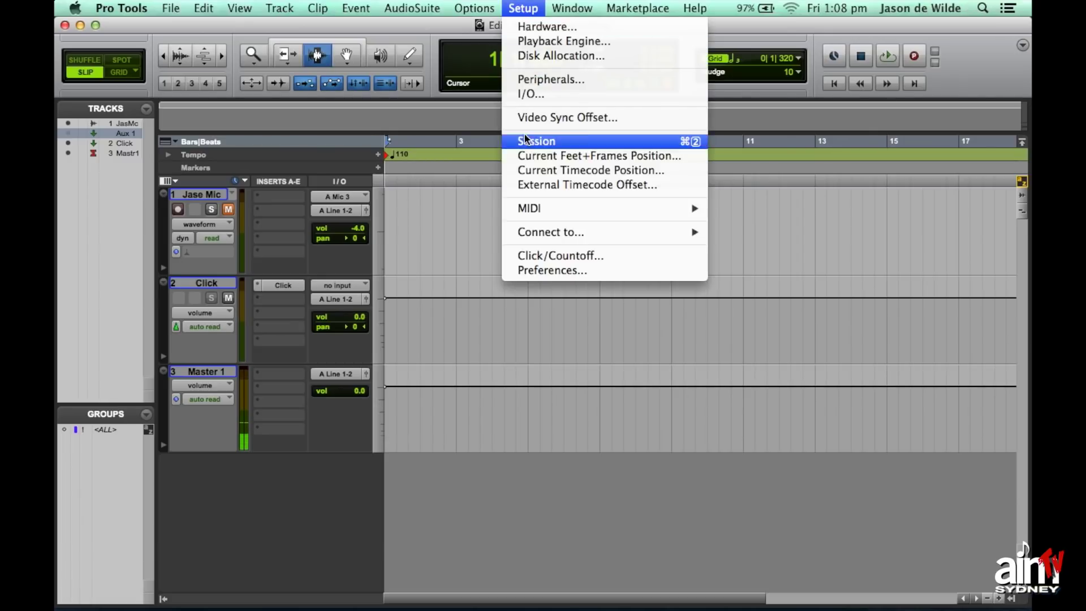
{"action": "left_click", "coordinate": [531, 41]}
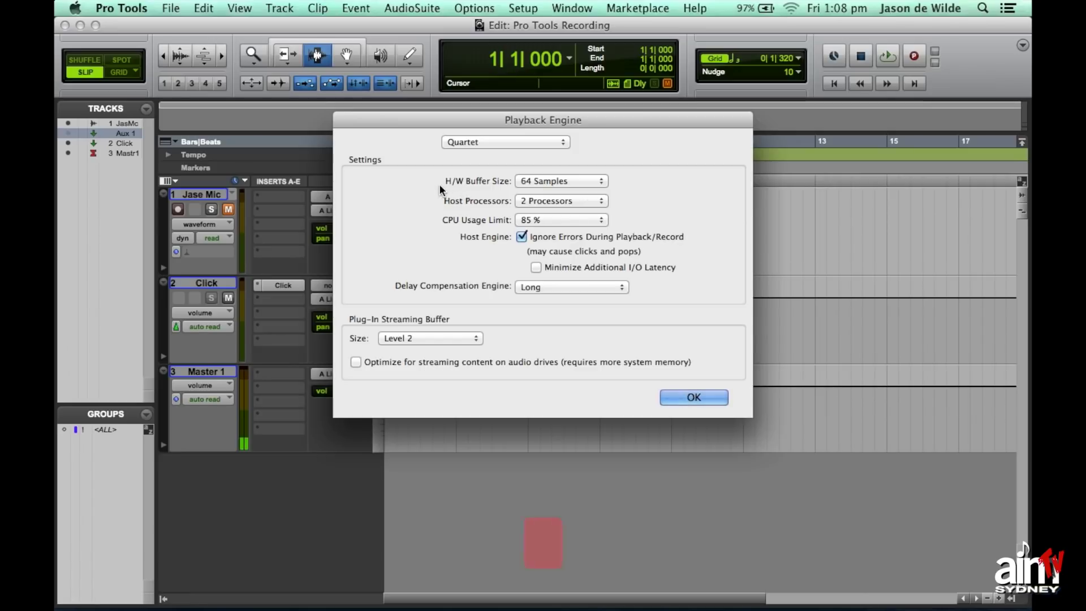
{"action": "left_click", "coordinate": [558, 182]}
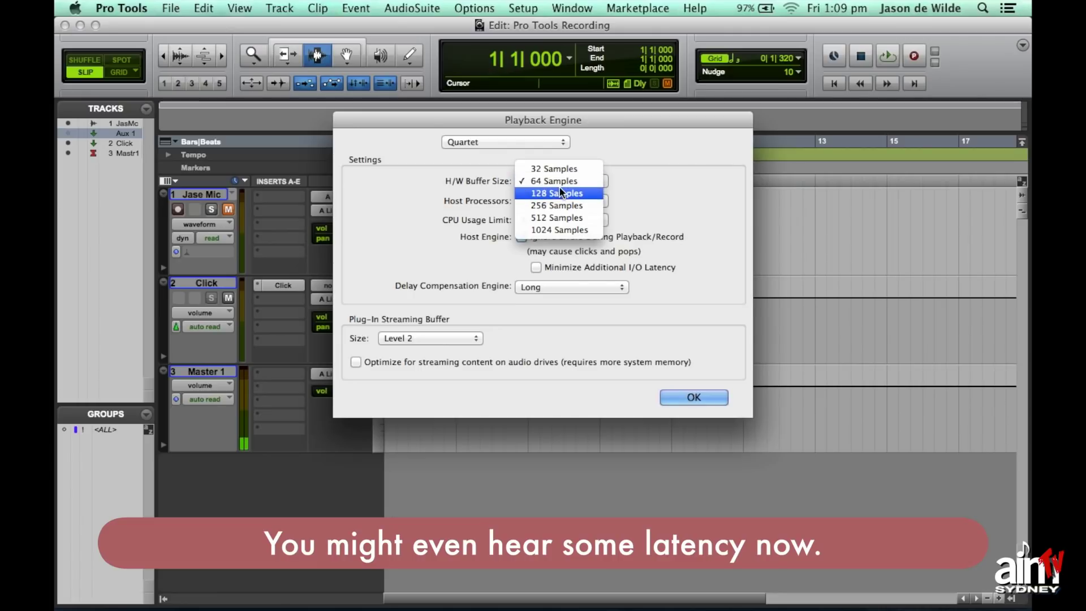
{"action": "left_click", "coordinate": [559, 230]}
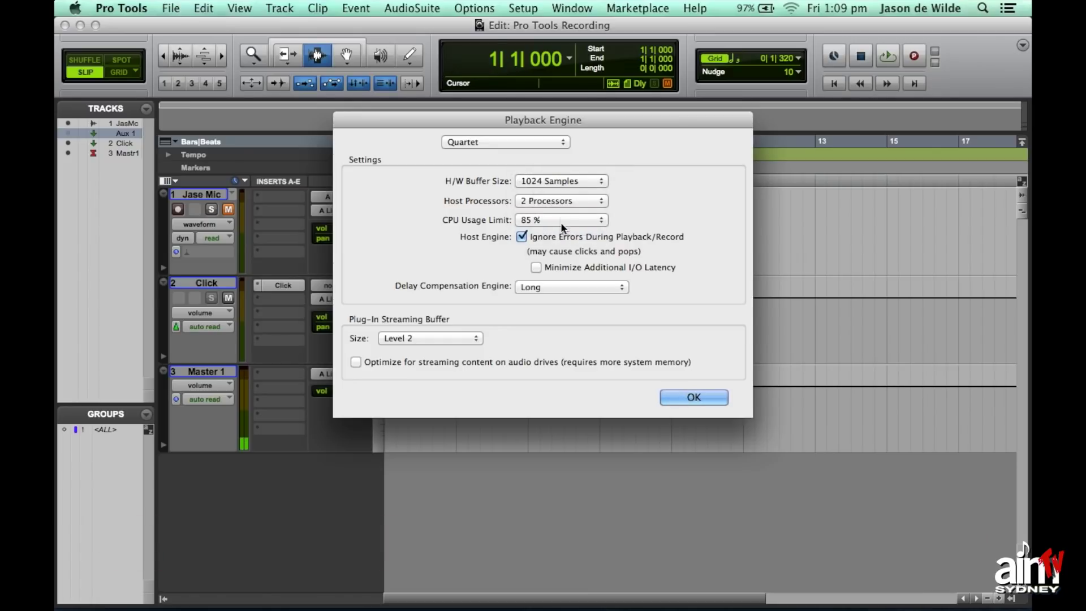
{"action": "left_click", "coordinate": [686, 396]}
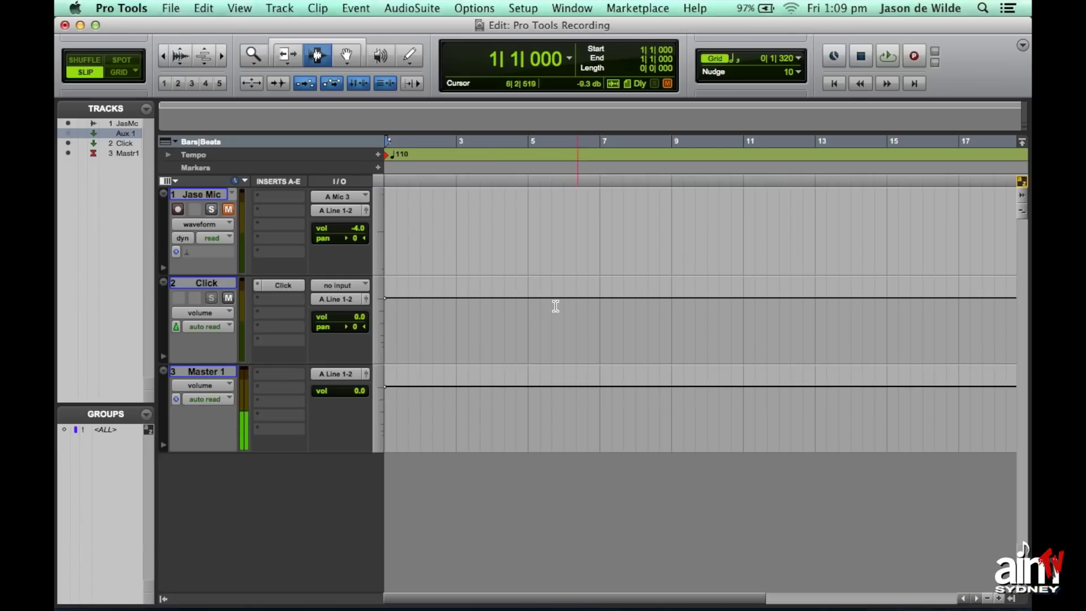
Step: Arm the mic track for recording and unmute it to monitor the input
{"action": "left_click", "coordinate": [178, 210]}
{"action": "left_click", "coordinate": [228, 209]}
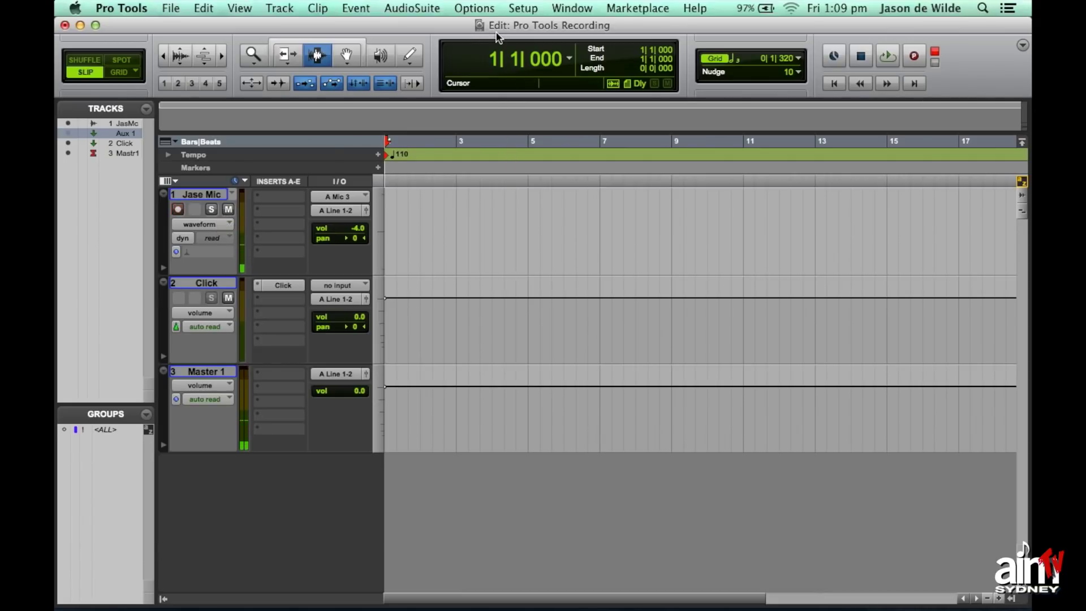
Step: Set the playback engine's H/W buffer size to 32 samples
{"action": "left_click", "coordinate": [523, 8]}
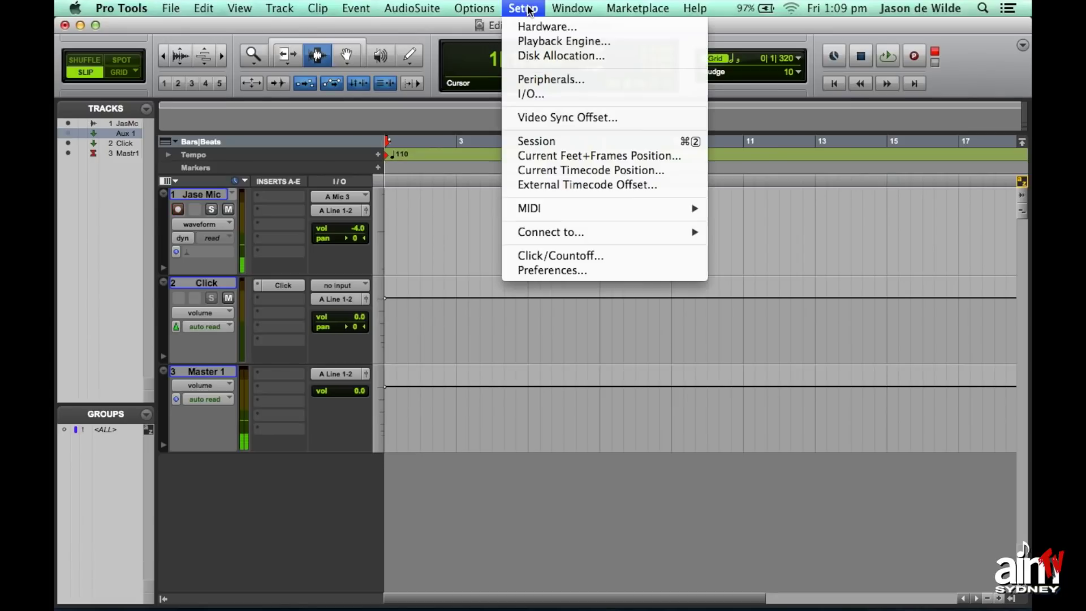
{"action": "left_click", "coordinate": [532, 40]}
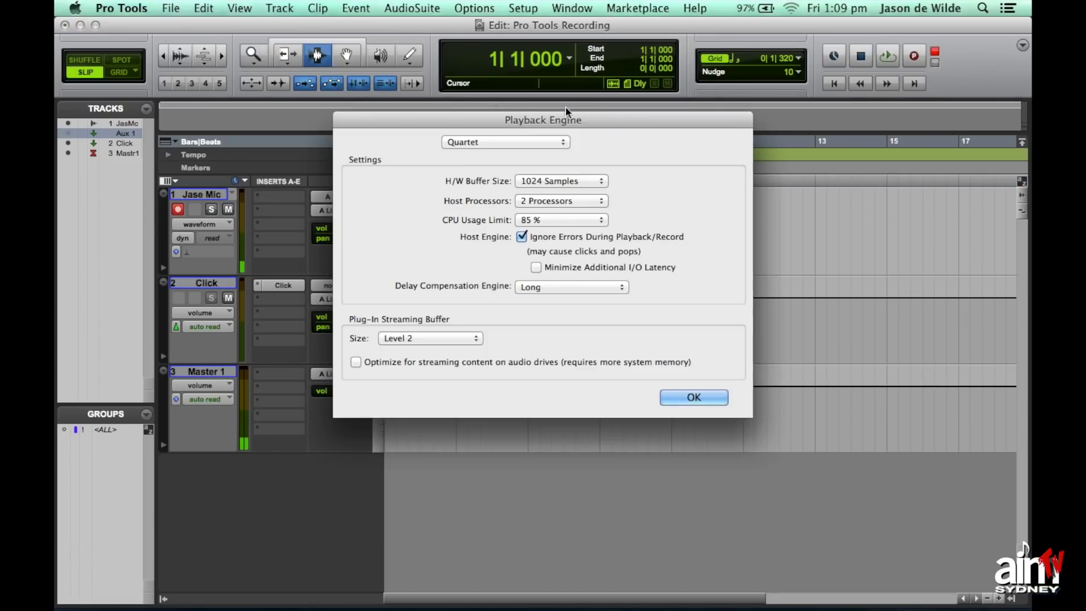
{"action": "left_click", "coordinate": [545, 179]}
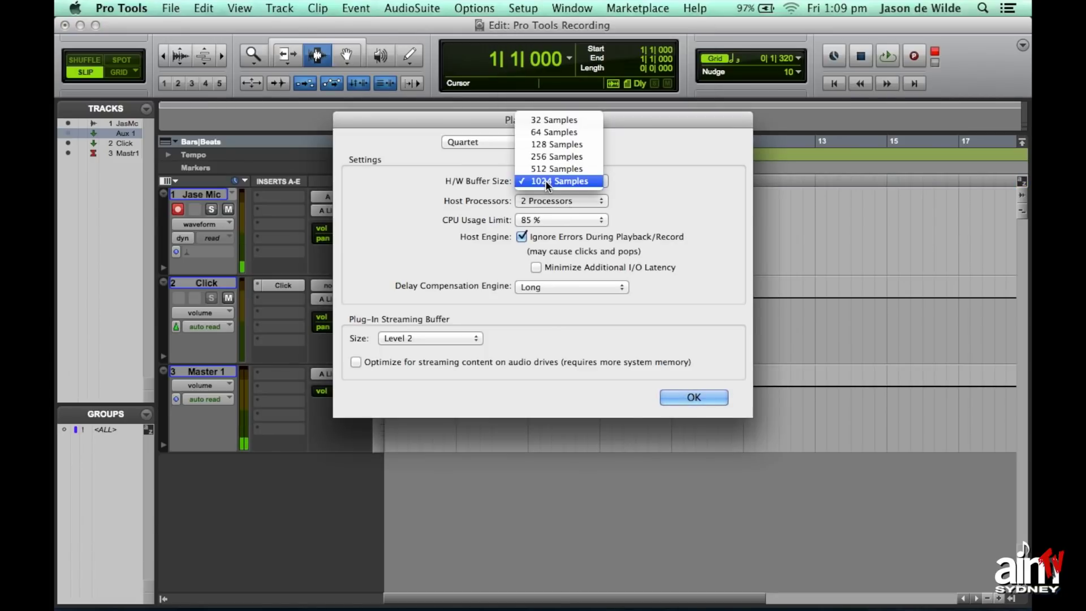
{"action": "left_click", "coordinate": [546, 121]}
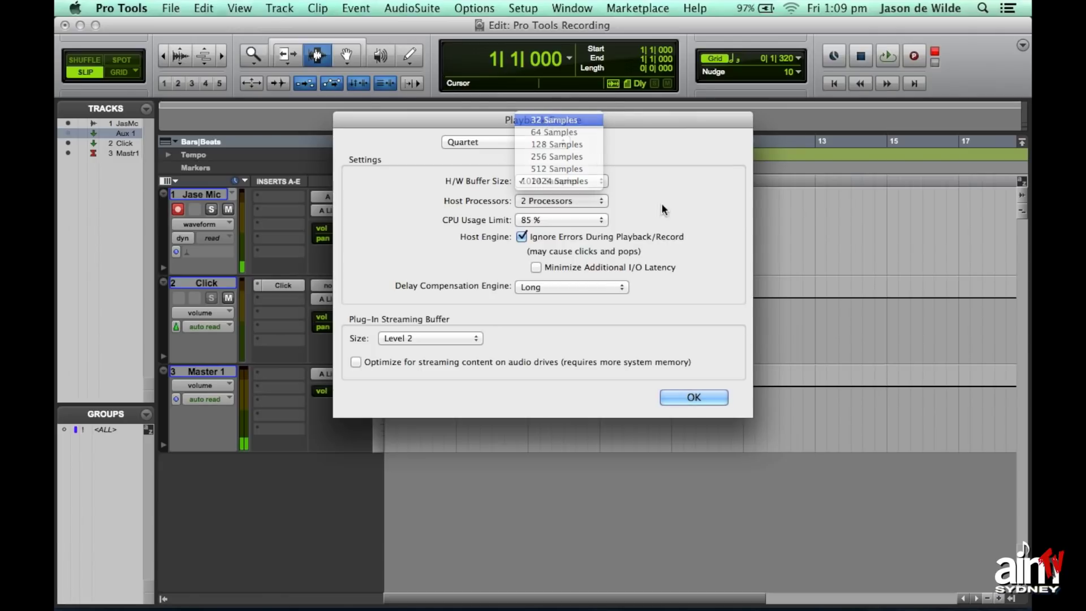
{"action": "left_click", "coordinate": [691, 398]}
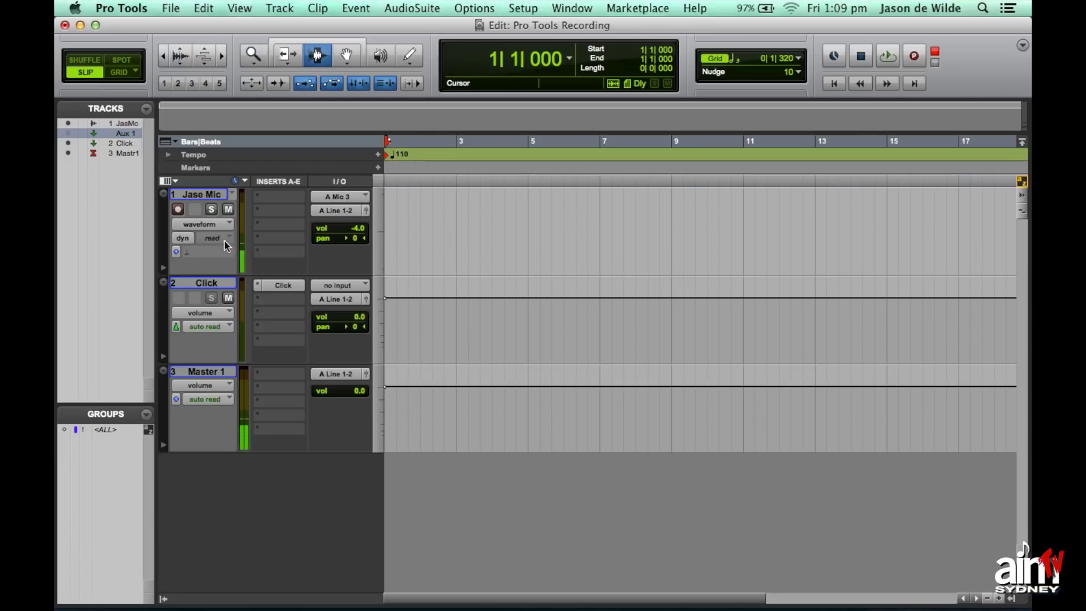
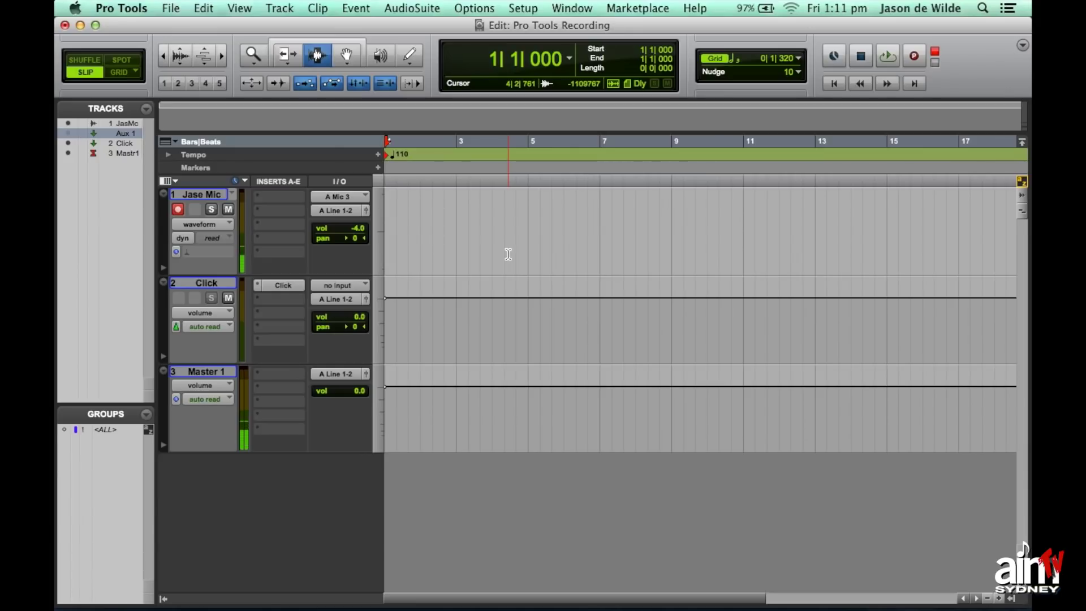
Step: Record a new take of nearly six bars on the mic track from the session start
{"action": "key", "text": "super+space"}
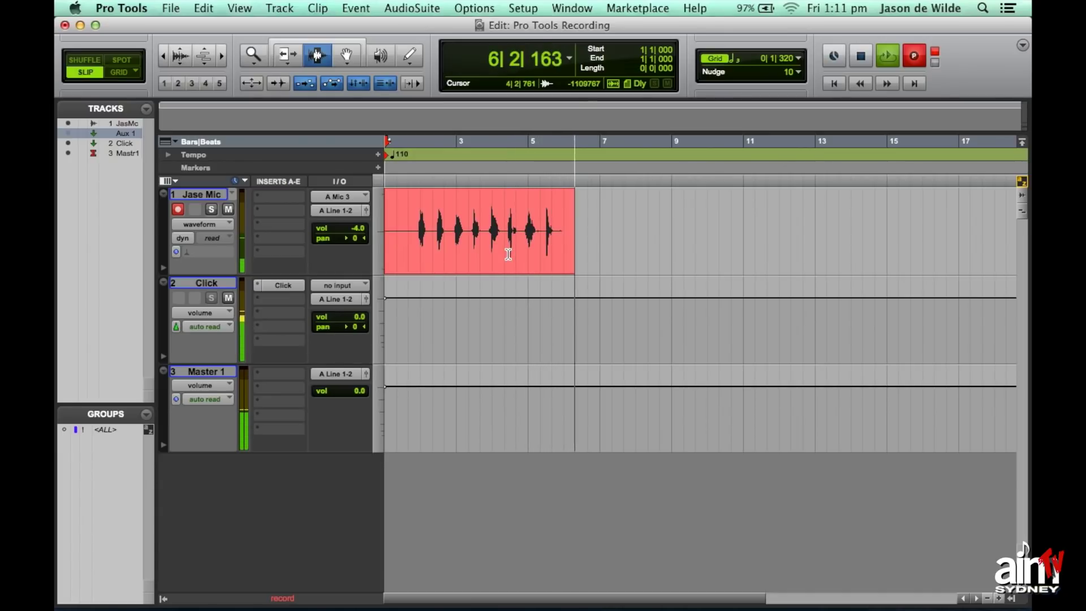
{"action": "key", "text": "space"}
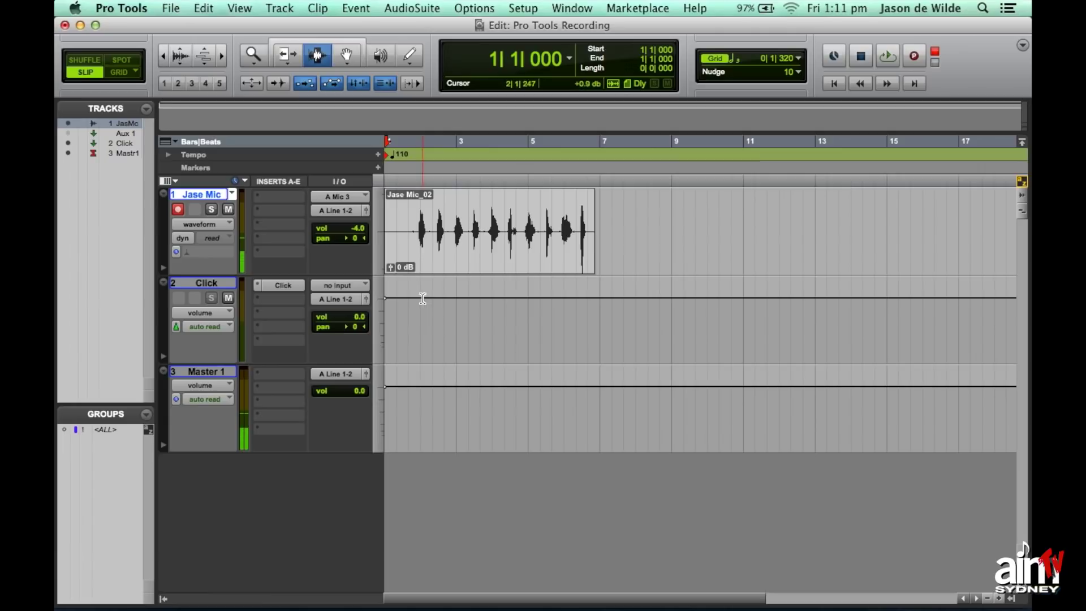
Step: Mute the click track and place the edit cursor at 1|4|308, just before the first sound in the mic clip
{"action": "left_click", "coordinate": [228, 298]}
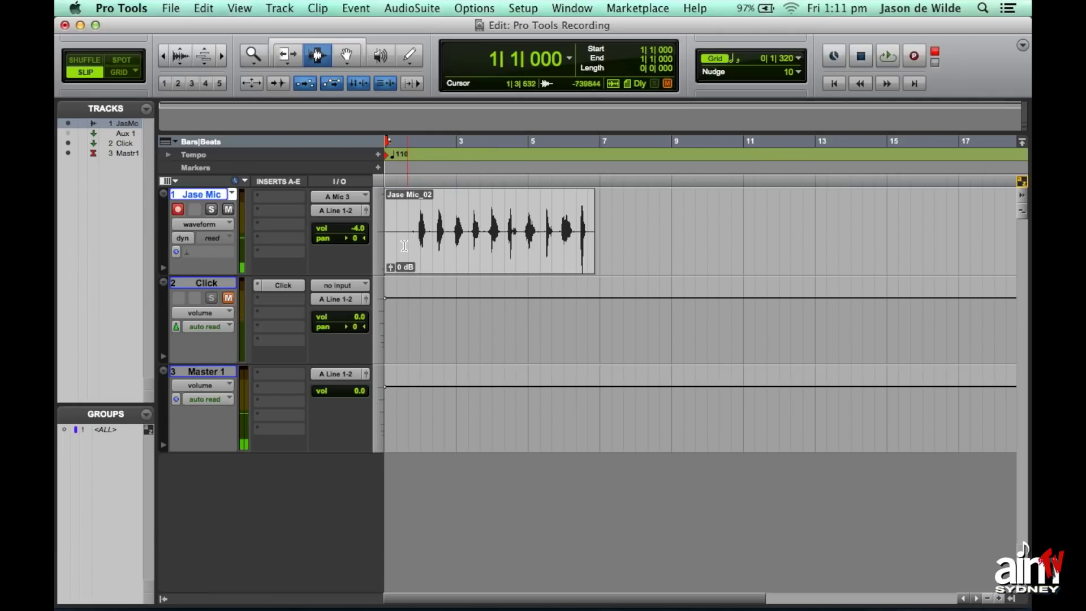
{"action": "left_click", "coordinate": [414, 223]}
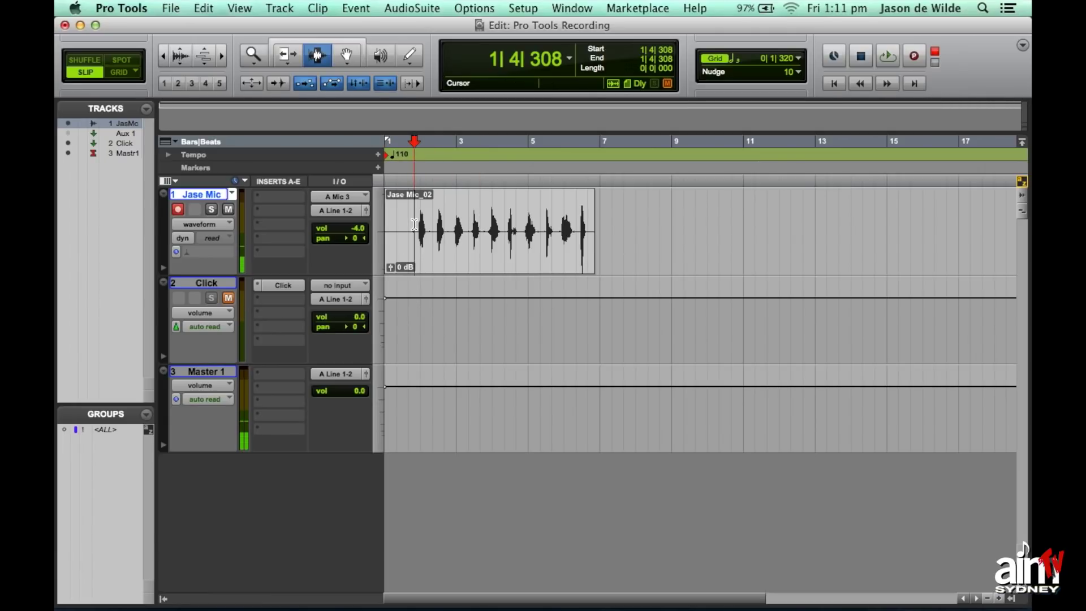
Step: Play back the recorded mic take from 1|4|308 twice while the mic track is armed
{"action": "key", "text": "space"}
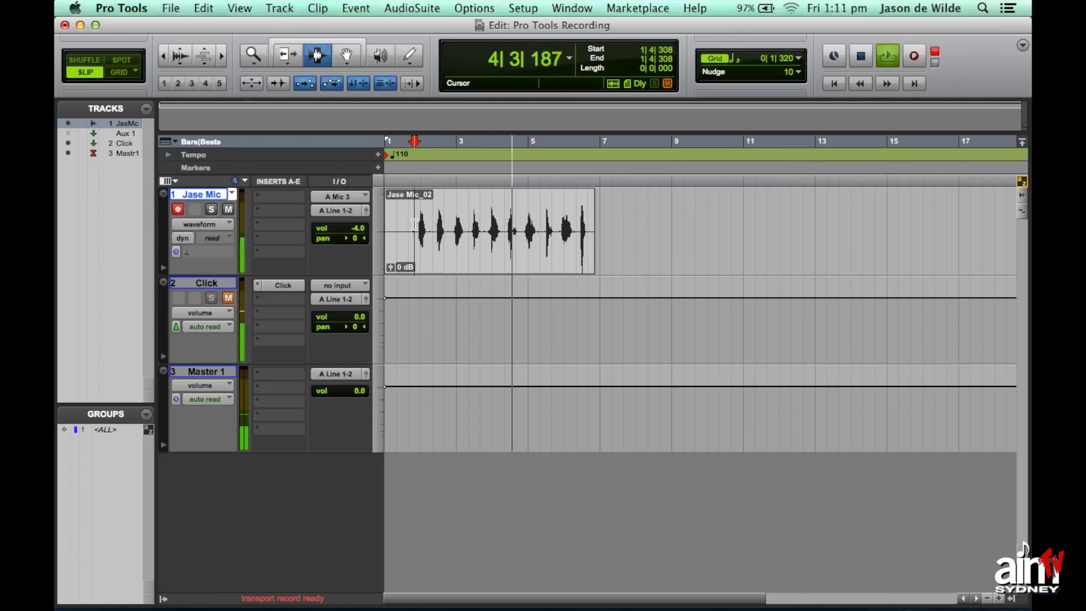
{"action": "key", "text": "space"}
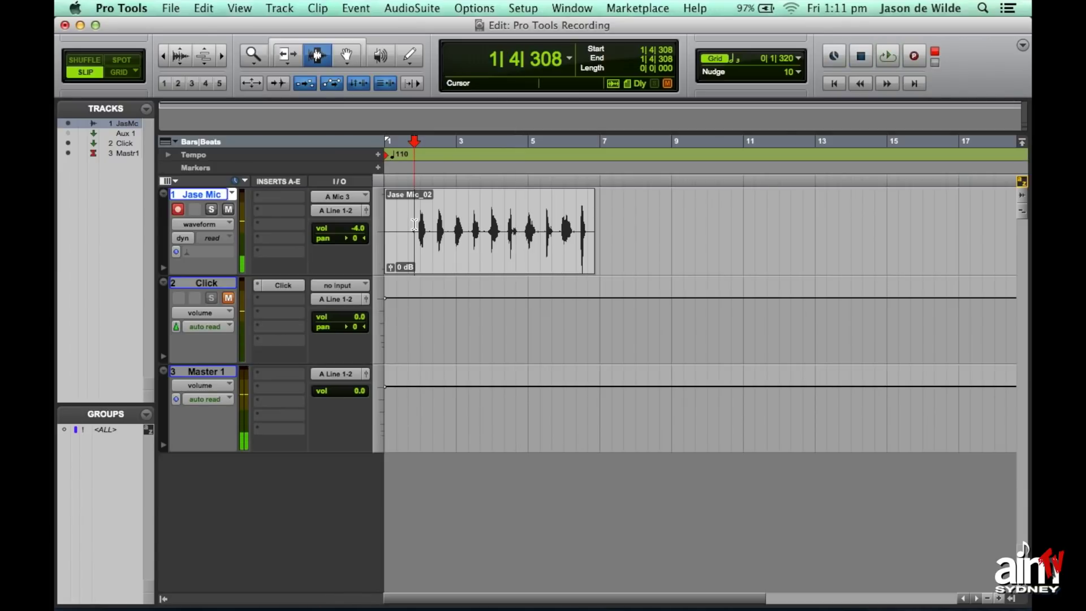
{"action": "key", "text": "space"}
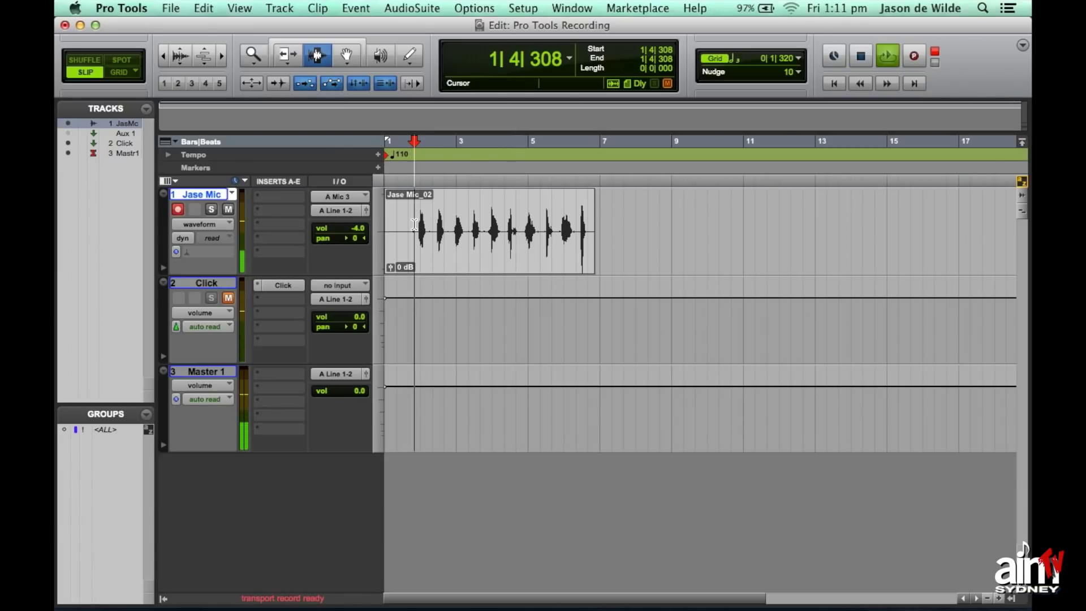
{"action": "key", "text": "space"}
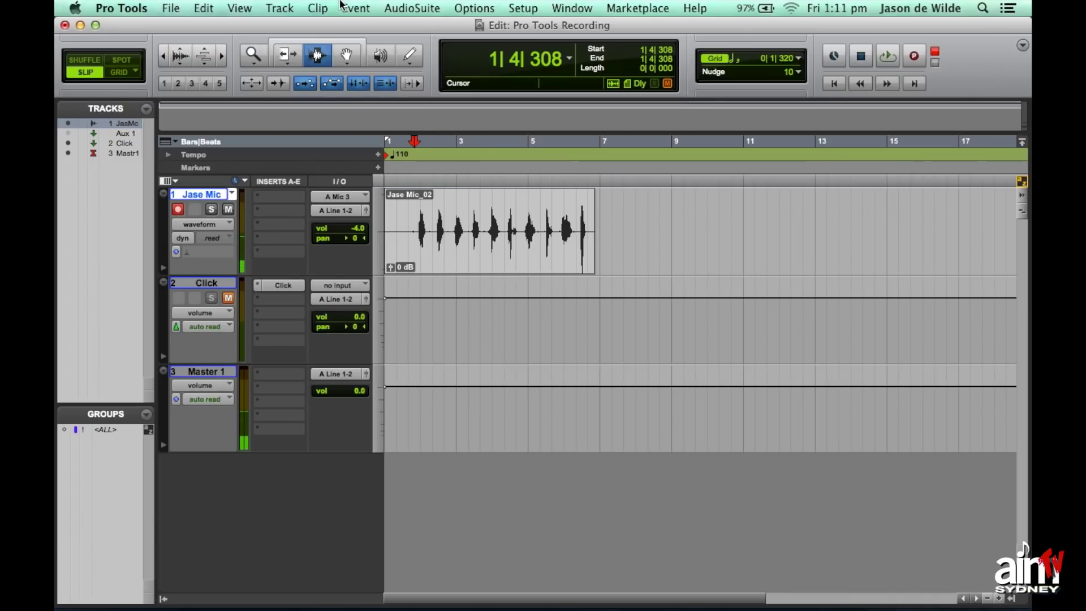
Step: Switch the session to Input Only Monitoring and play from 1|4|308 with the mic track armed
{"action": "left_click", "coordinate": [280, 9]}
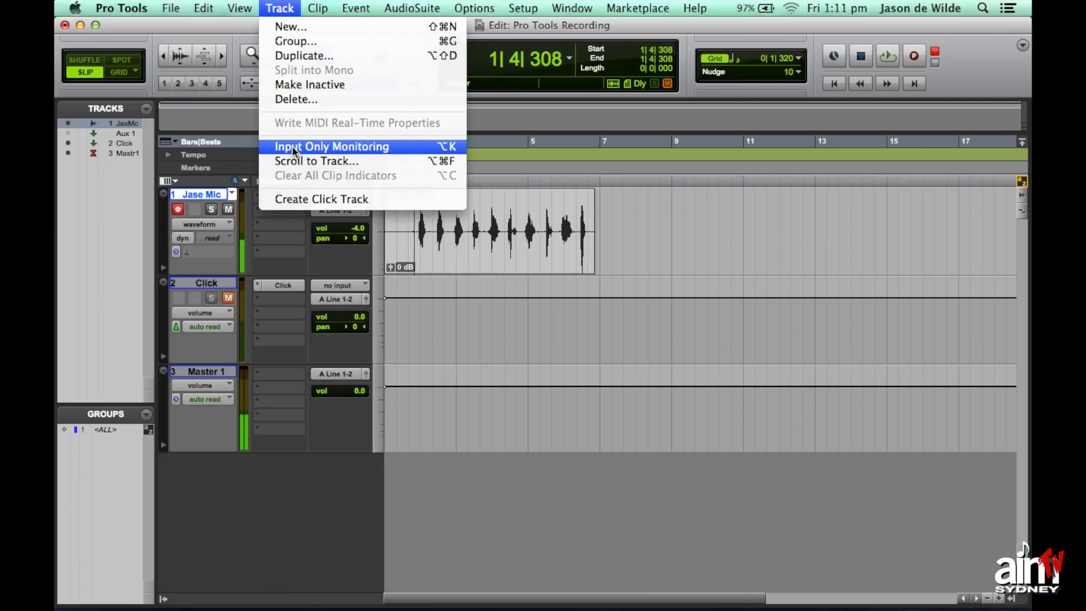
{"action": "left_click", "coordinate": [275, 148]}
{"action": "left_click", "coordinate": [270, 147]}
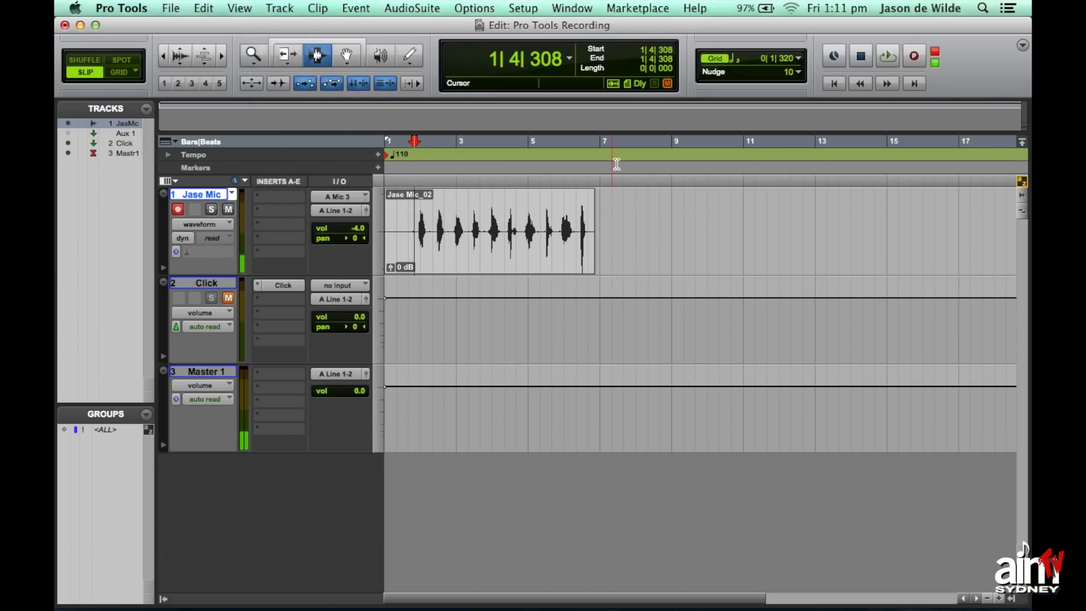
{"action": "key", "text": "space"}
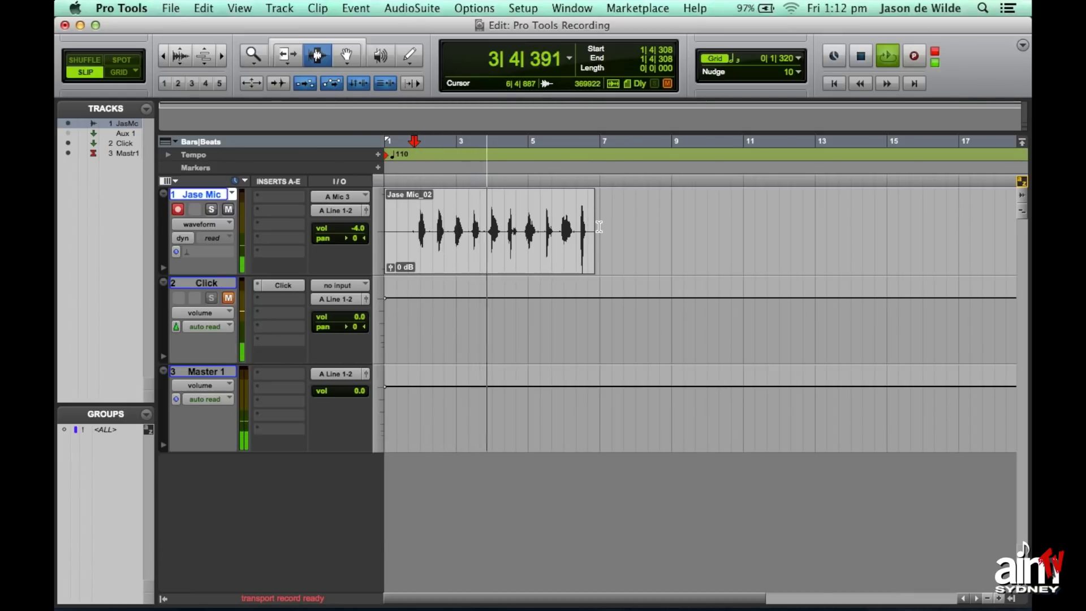
{"action": "key", "text": "space"}
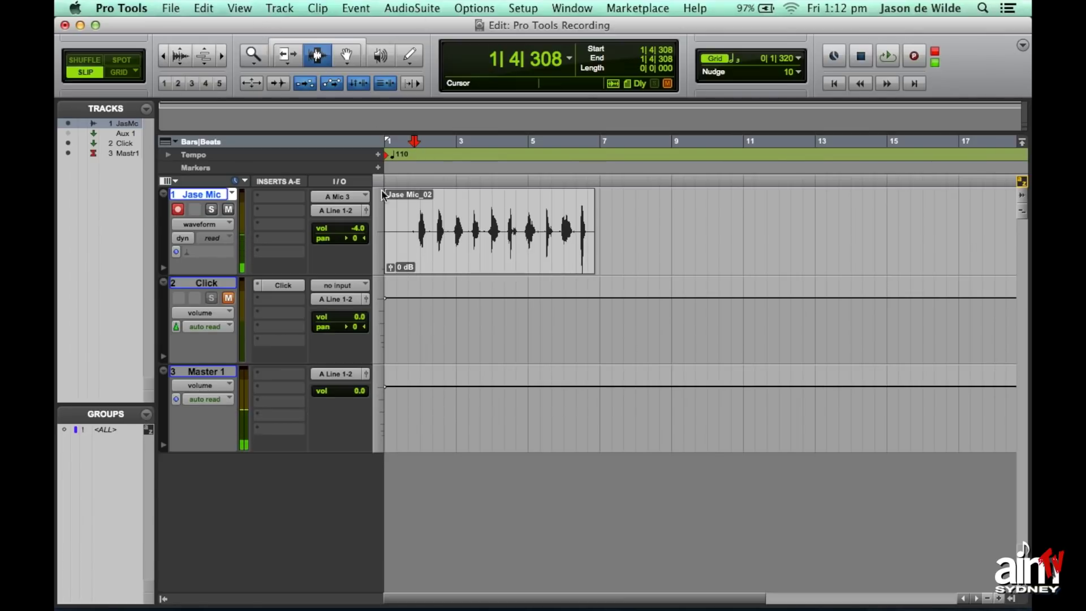
Step: Disarm the mic track, play back the take from 1|4|308, and arm the track again
{"action": "left_click", "coordinate": [178, 210]}
{"action": "key", "text": "space"}
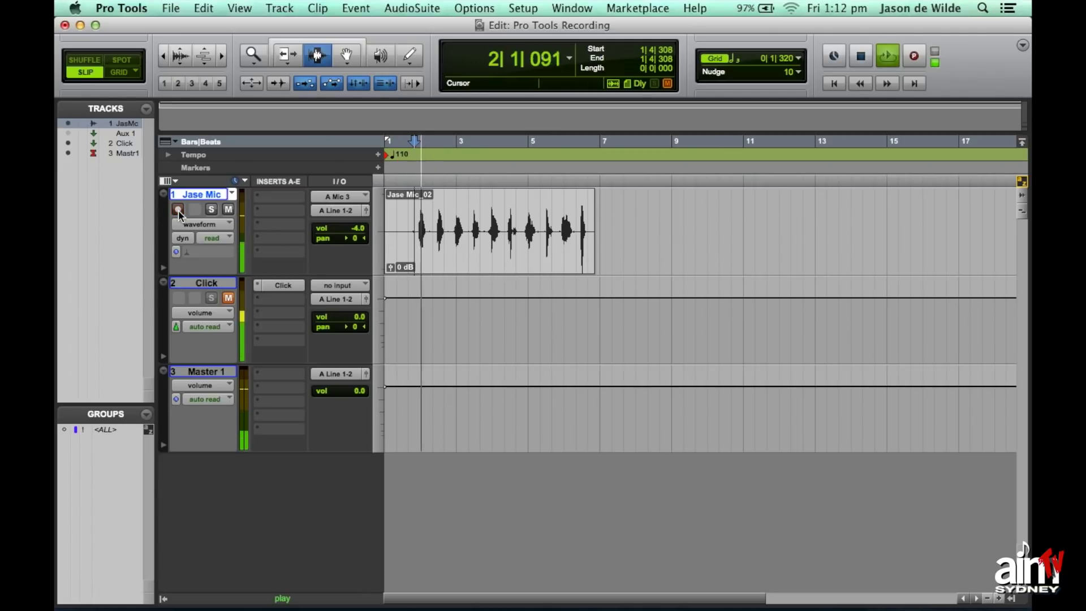
{"action": "key", "text": "space"}
{"action": "left_click", "coordinate": [178, 210]}
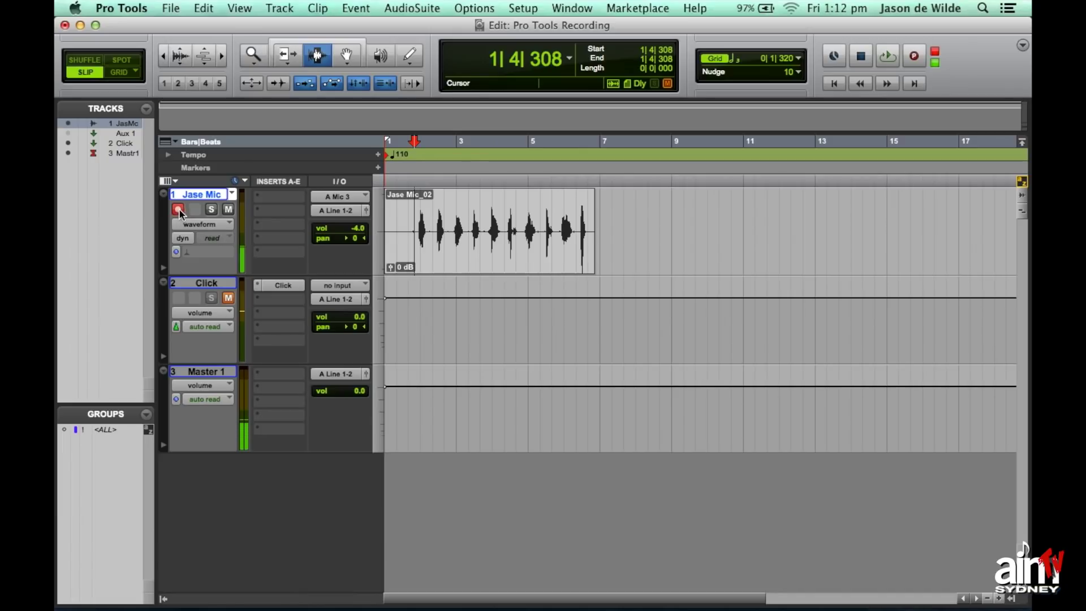
Step: Restore Auto Input Monitoring, audition the take again and return to the session start
{"action": "left_click", "coordinate": [277, 9]}
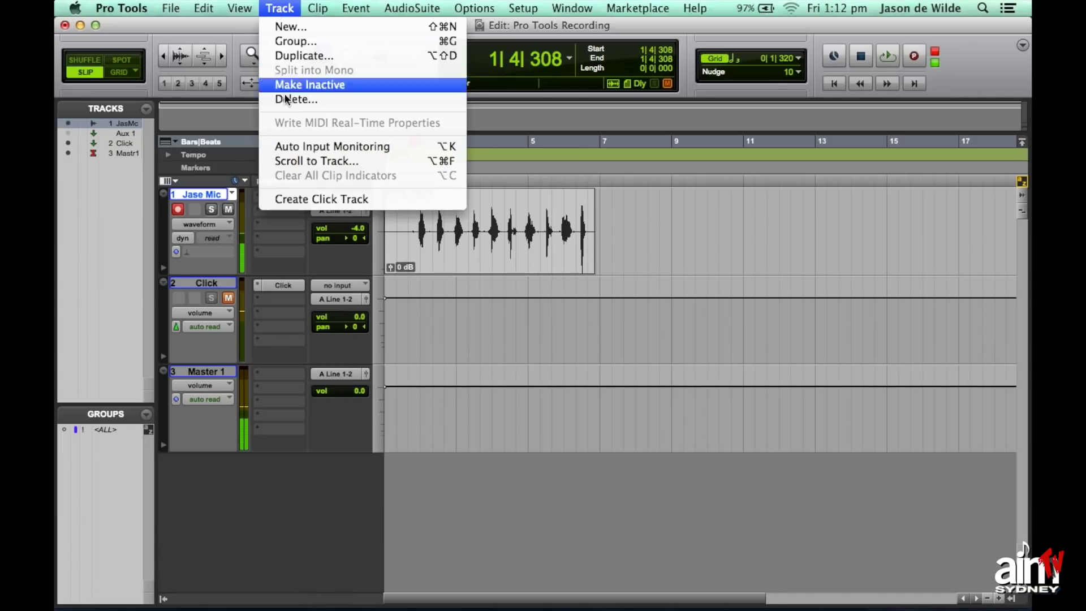
{"action": "left_click", "coordinate": [294, 147]}
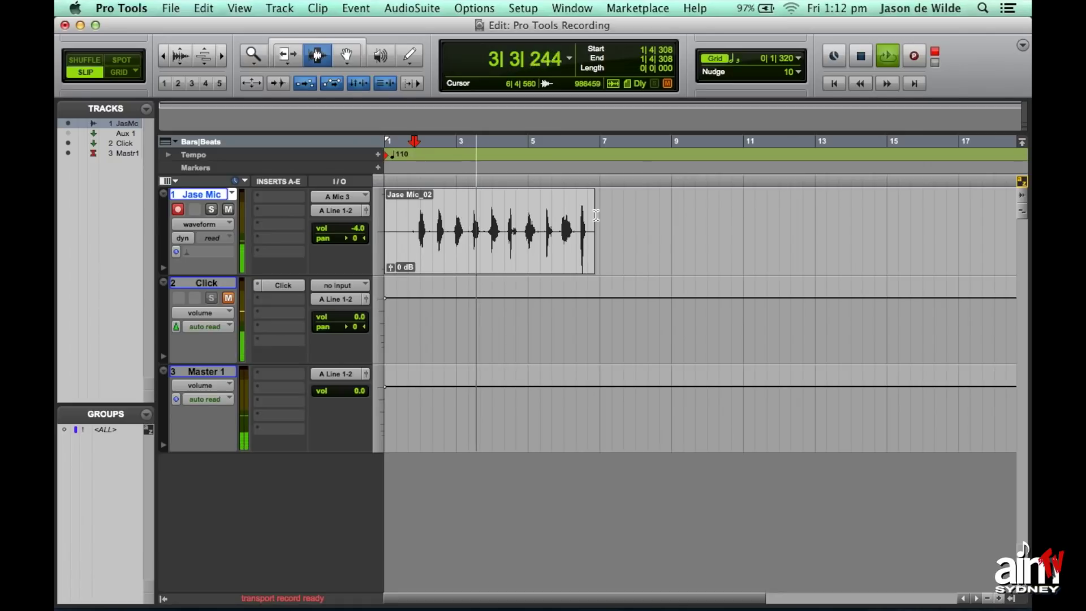
{"action": "key", "text": "space"}
{"action": "key", "text": "Return"}
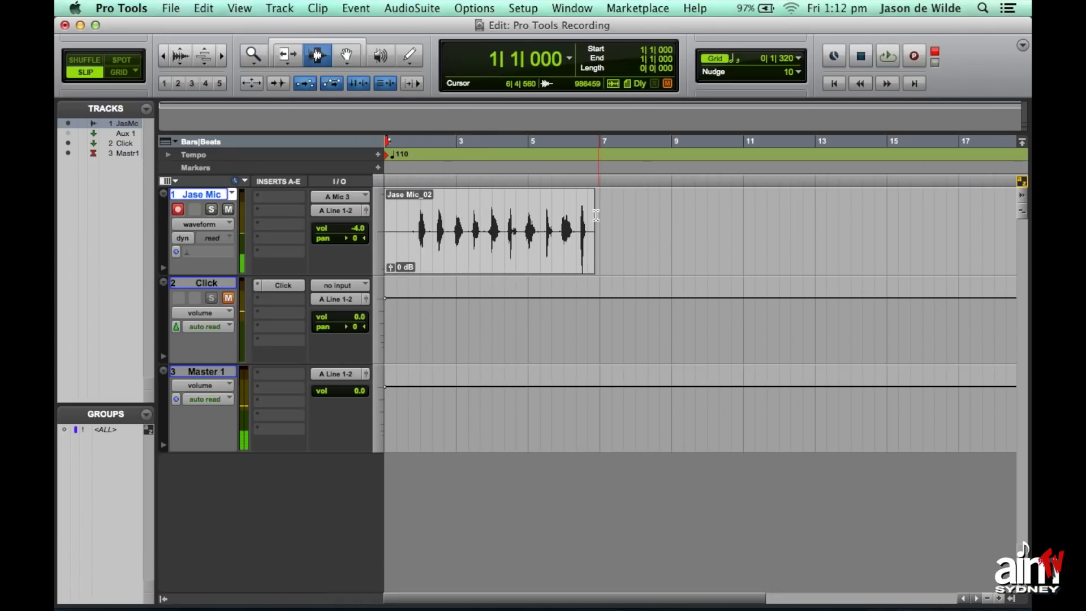
Step: Mark the fourth sound in the mic clip from 3|2|106 to 3|4|311 and return the cursor to the session start
{"action": "key", "text": "shift+r"}
{"action": "key", "text": "super+bracketright"}
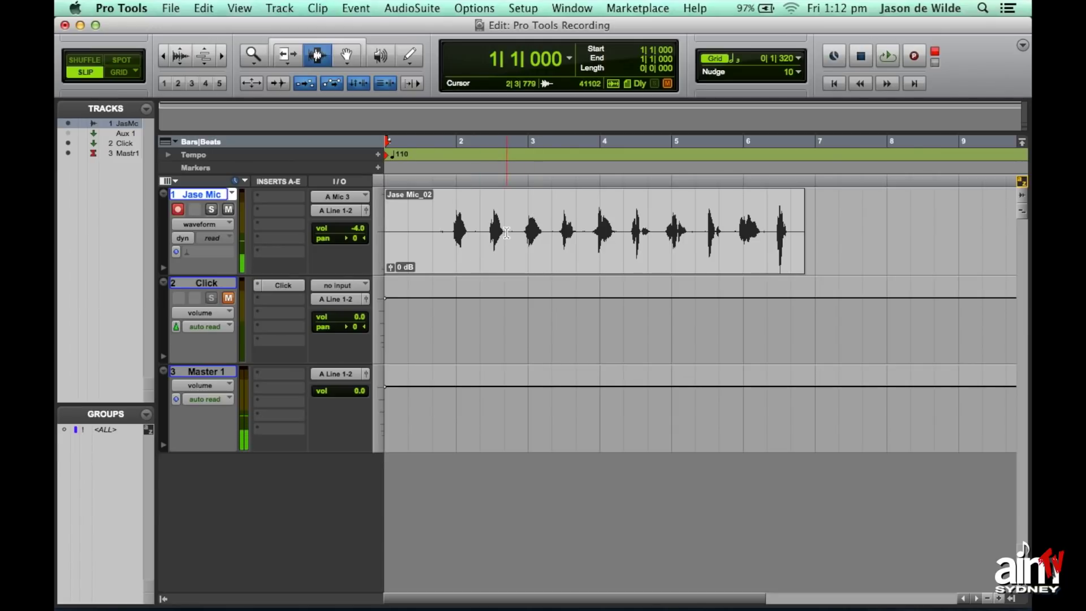
{"action": "left_click", "coordinate": [547, 233]}
{"action": "left_click_drag", "start_coordinate": [547, 233], "coordinate": [587, 234]}
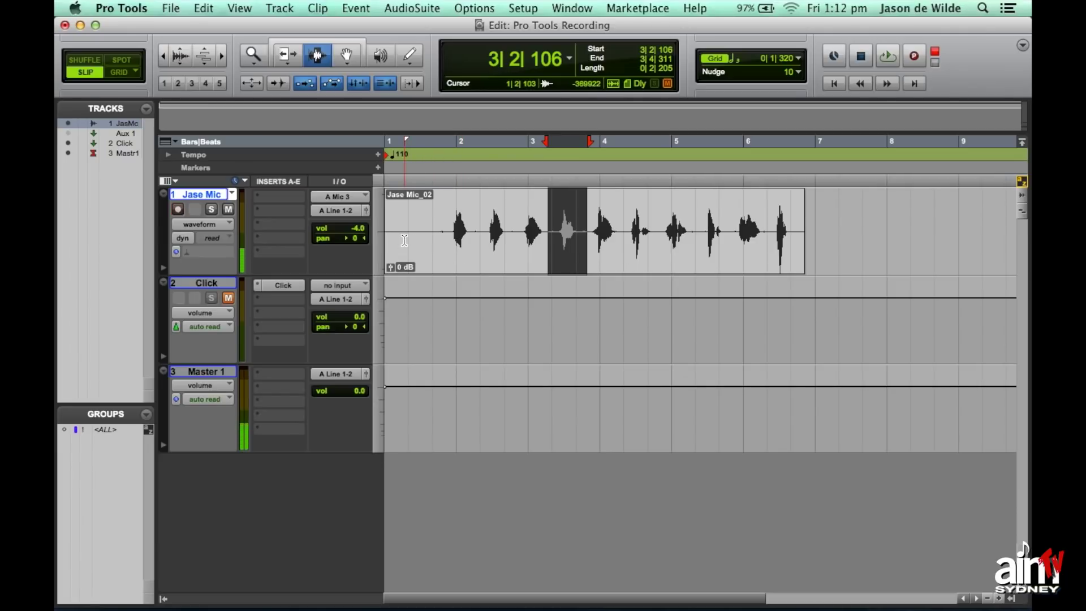
{"action": "key", "text": "Return"}
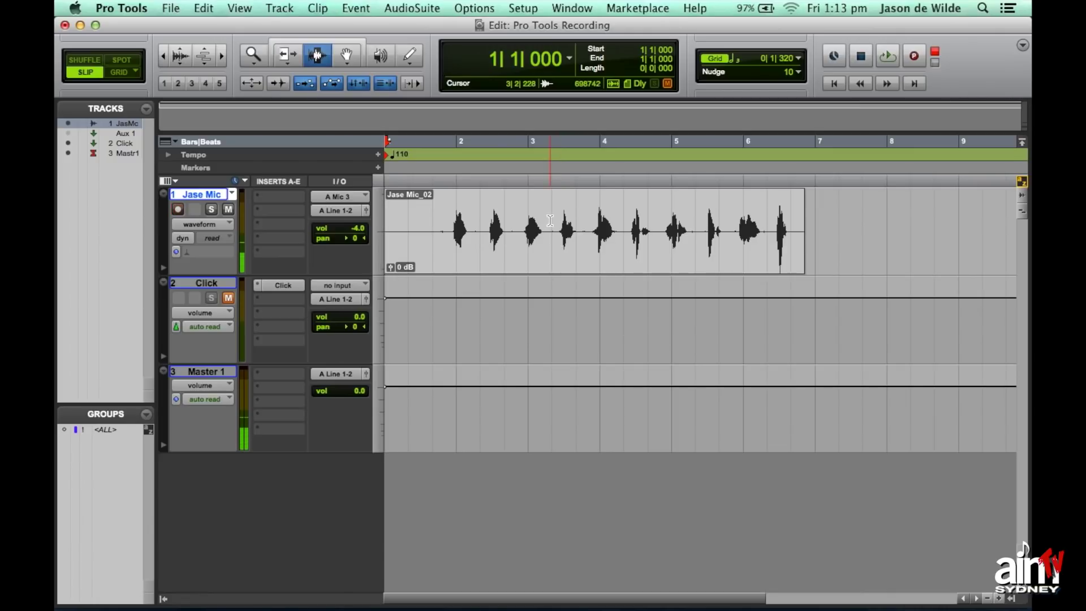
Step: Play from the session start and punch-record over the mic clip's fourth sound, from about 3|2 to 3|4
{"action": "left_click", "coordinate": [915, 60]}
{"action": "key", "text": "space"}
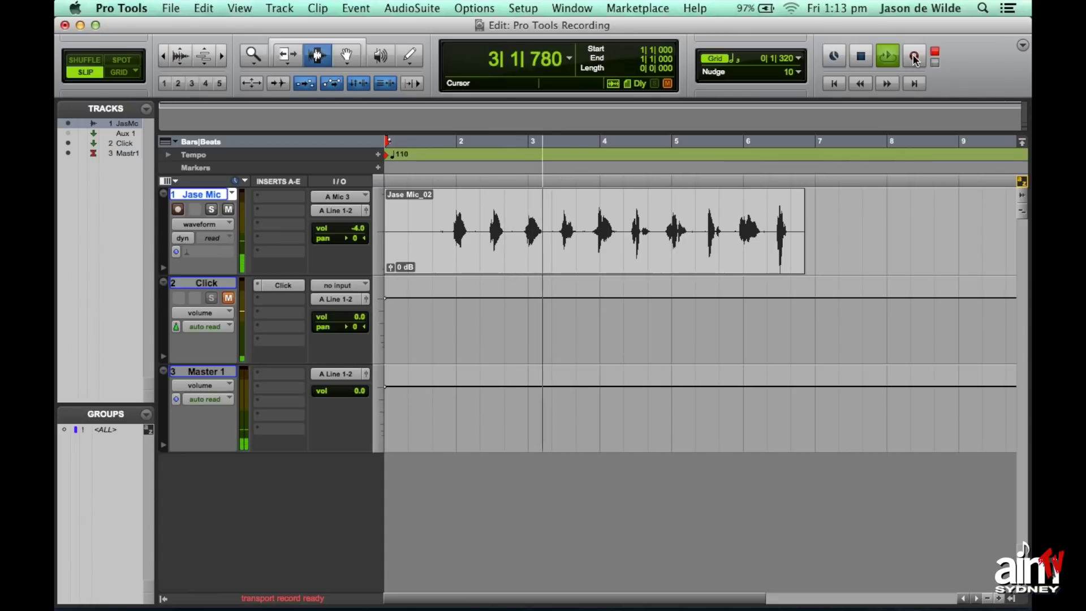
{"action": "left_click", "coordinate": [914, 60]}
{"action": "left_click", "coordinate": [915, 60]}
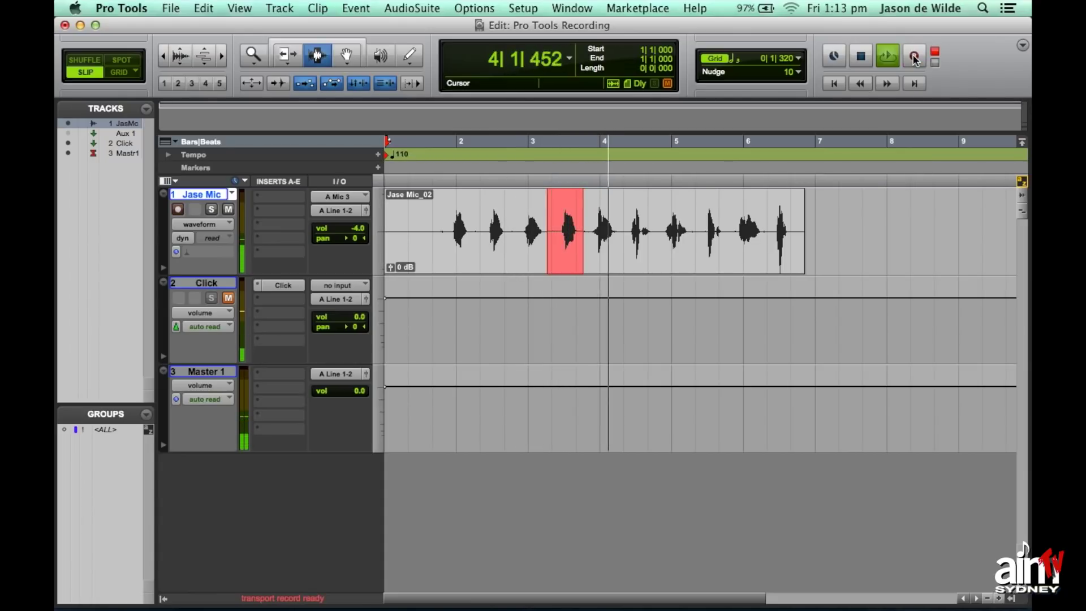
{"action": "key", "text": "space"}
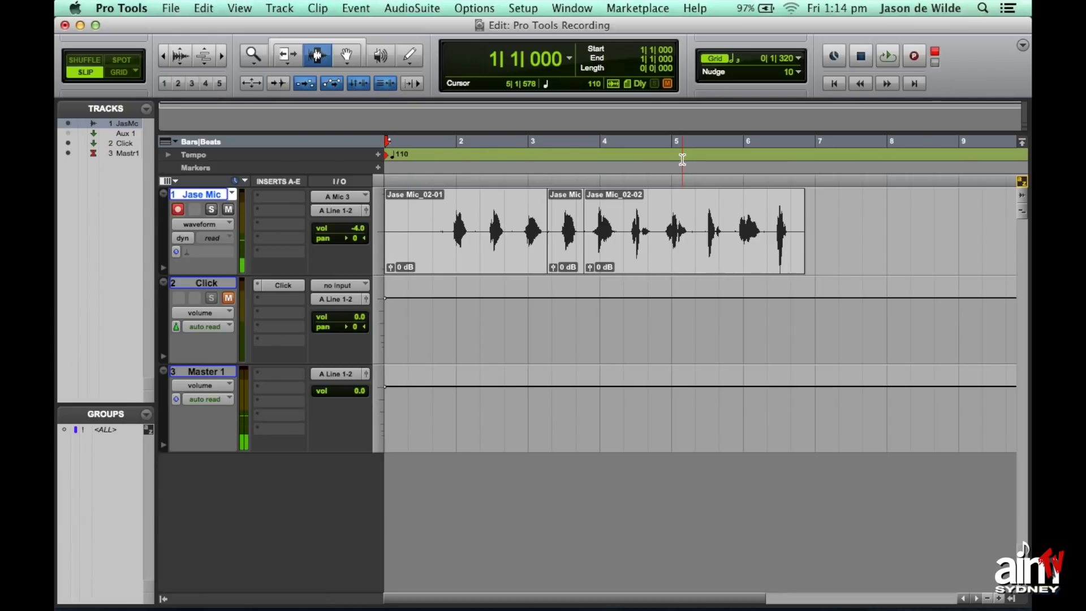
Step: Save the session and disarm recording on the mic track
{"action": "key", "text": "super+s"}
{"action": "left_click", "coordinate": [274, 9]}
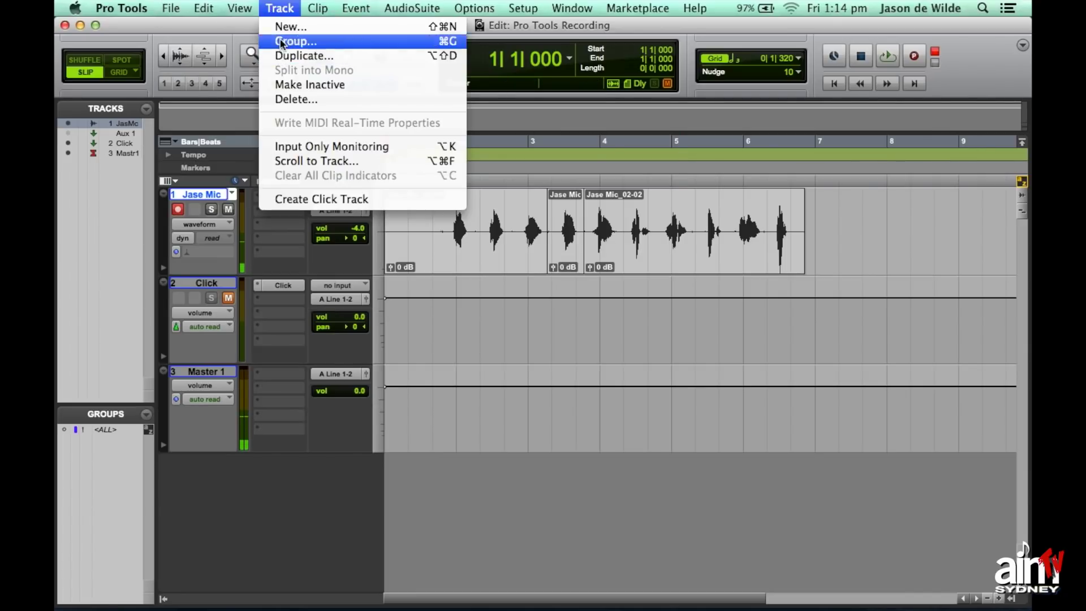
{"action": "left_click", "coordinate": [505, 309]}
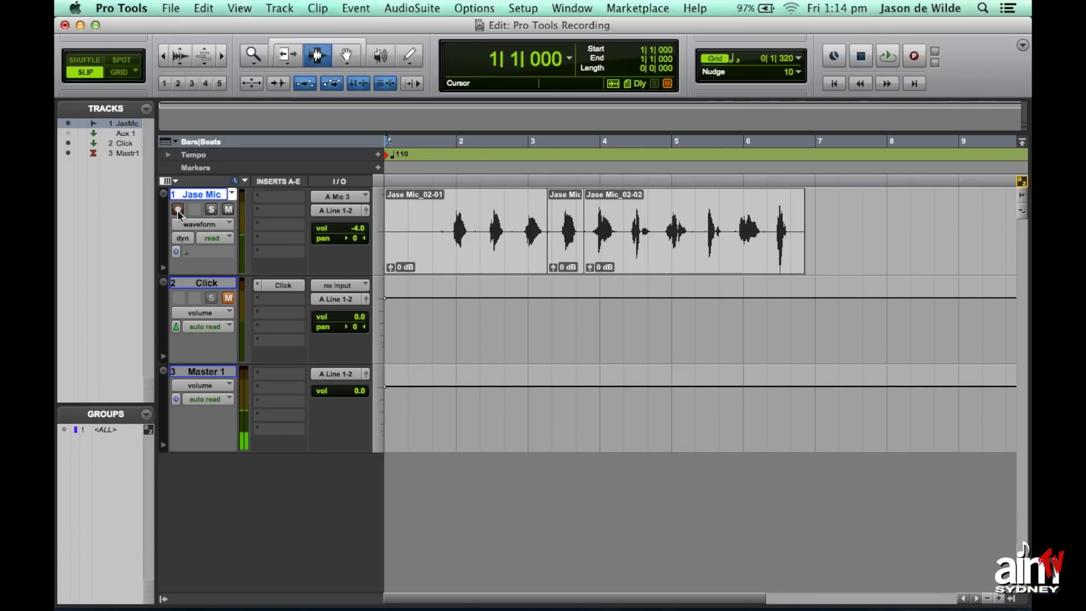
Step: Duplicate the mic track once, excluding the active and alternate playlists but keeping automation, inserts, sends and group assignments
{"action": "right_click", "coordinate": [203, 191]}
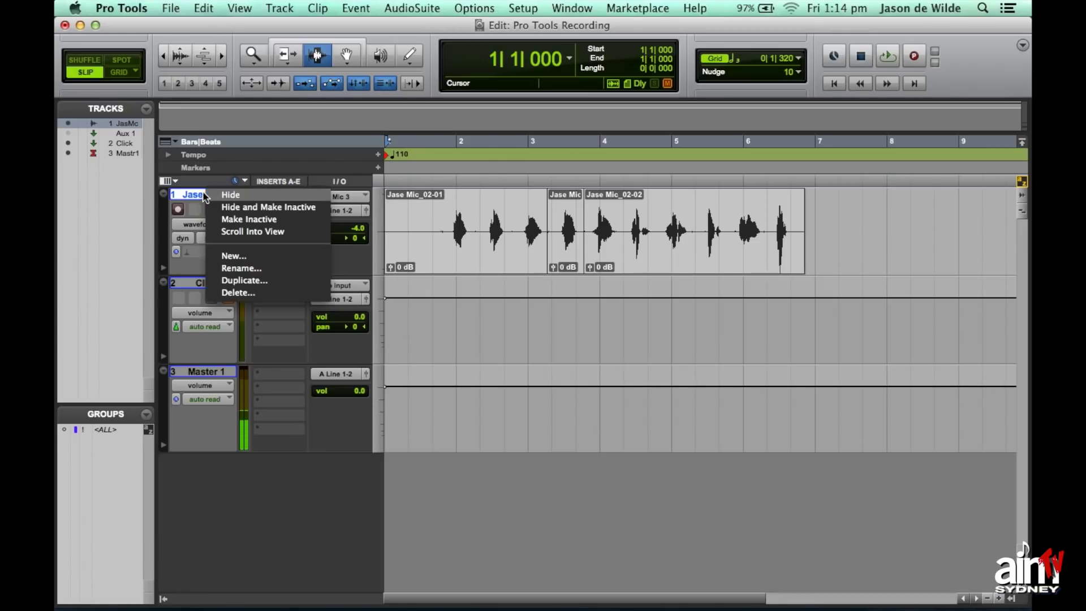
{"action": "left_click", "coordinate": [244, 280]}
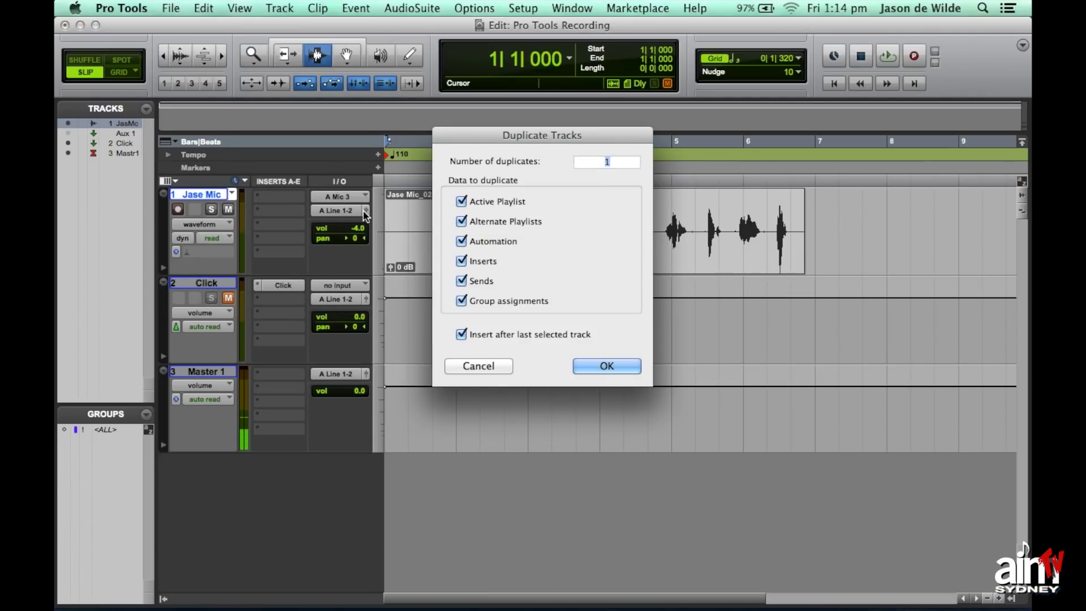
{"action": "left_click_drag", "start_coordinate": [504, 139], "coordinate": [868, 117]}
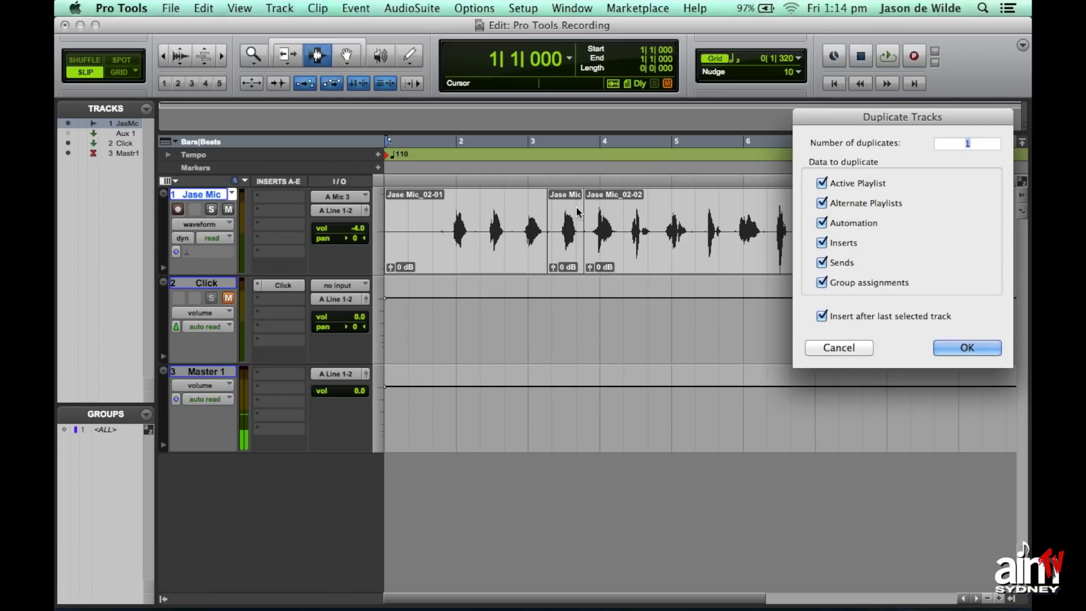
{"action": "left_click", "coordinate": [821, 183]}
{"action": "left_click", "coordinate": [821, 203]}
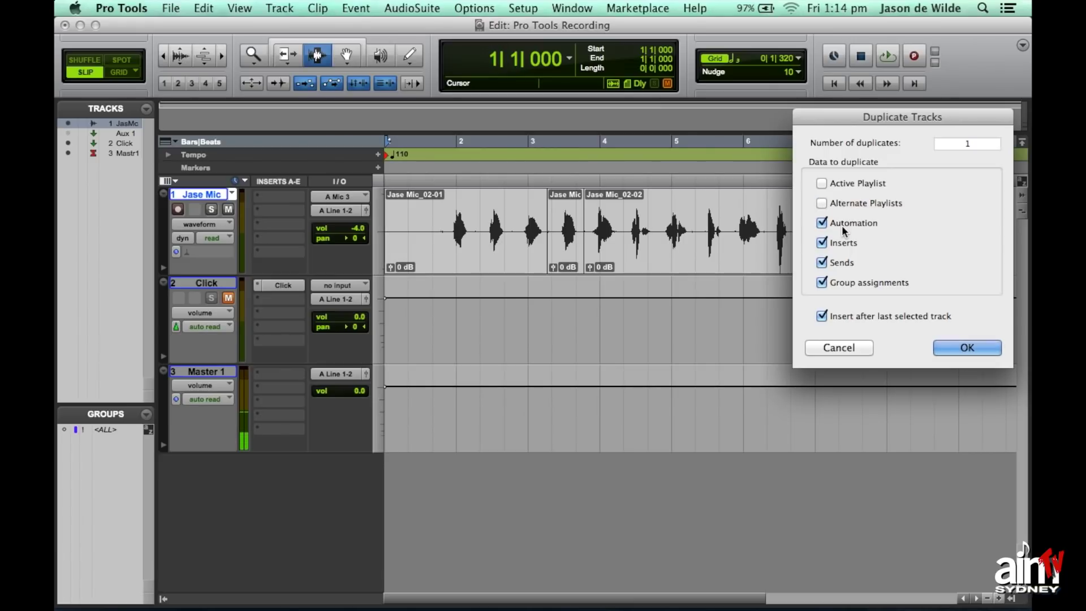
{"action": "left_click", "coordinate": [820, 223]}
{"action": "left_click", "coordinate": [822, 224]}
{"action": "left_click", "coordinate": [960, 350]}
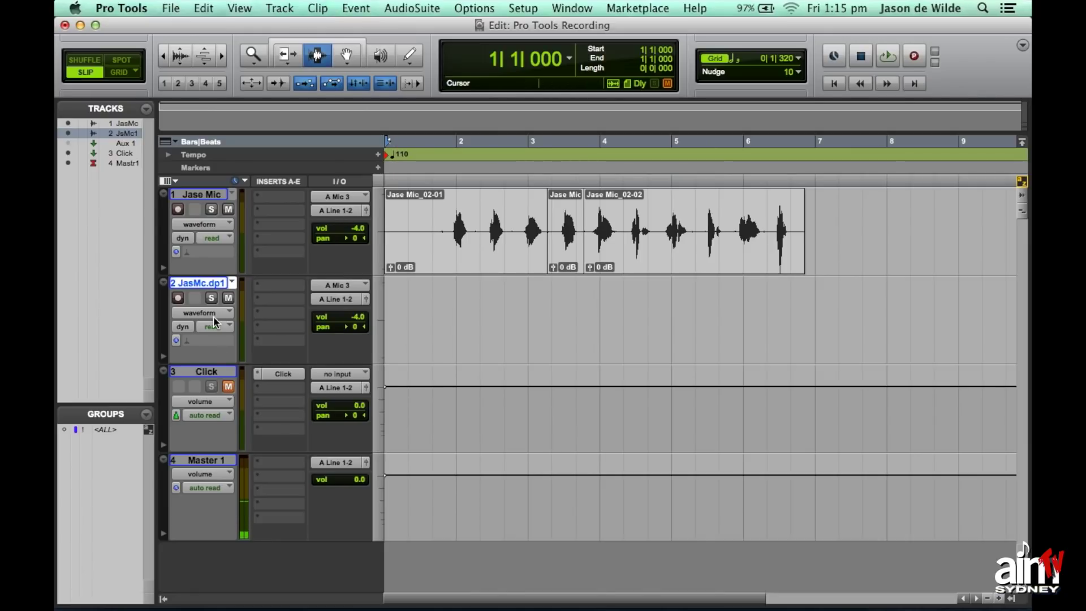
Step: Rename the duplicate track with the original mic track's name followed by 2
{"action": "double_click", "coordinate": [201, 280]}
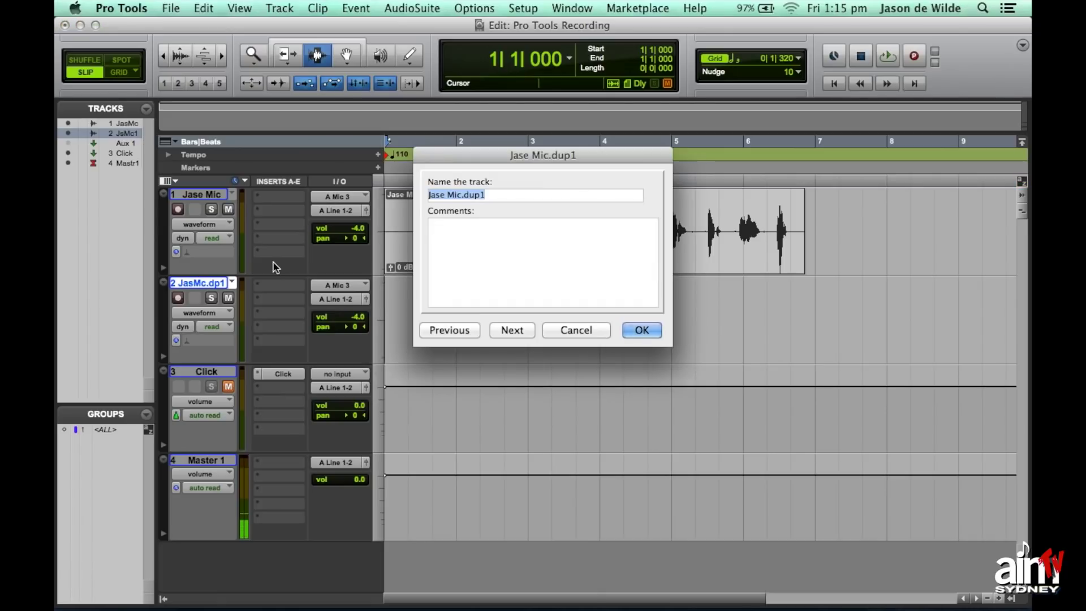
{"action": "type", "text": "J"}
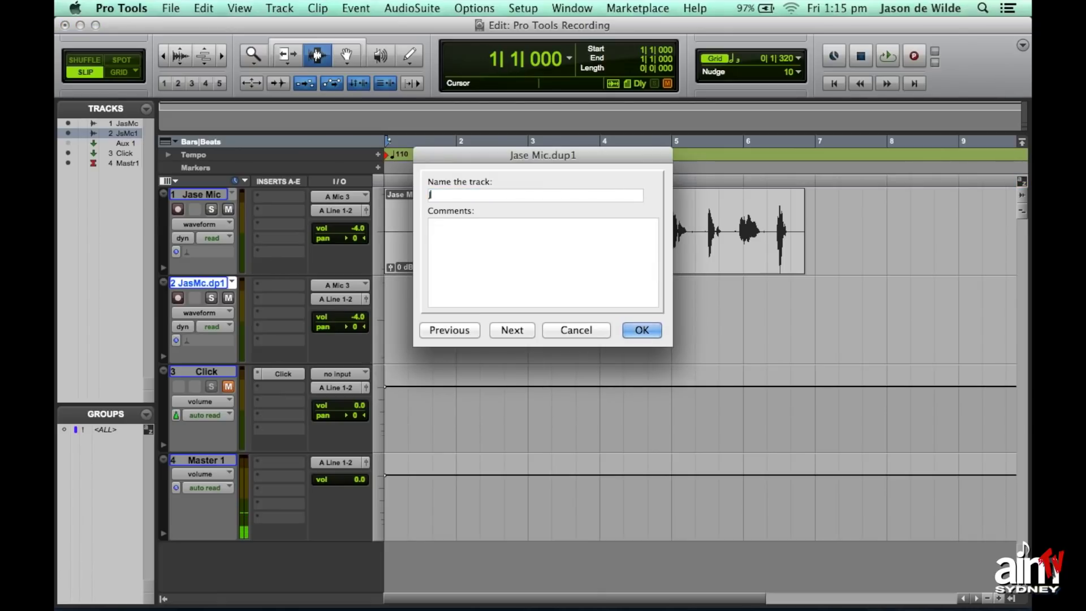
{"action": "type", "text": "ase Mic 2"}
{"action": "key", "text": "Return"}
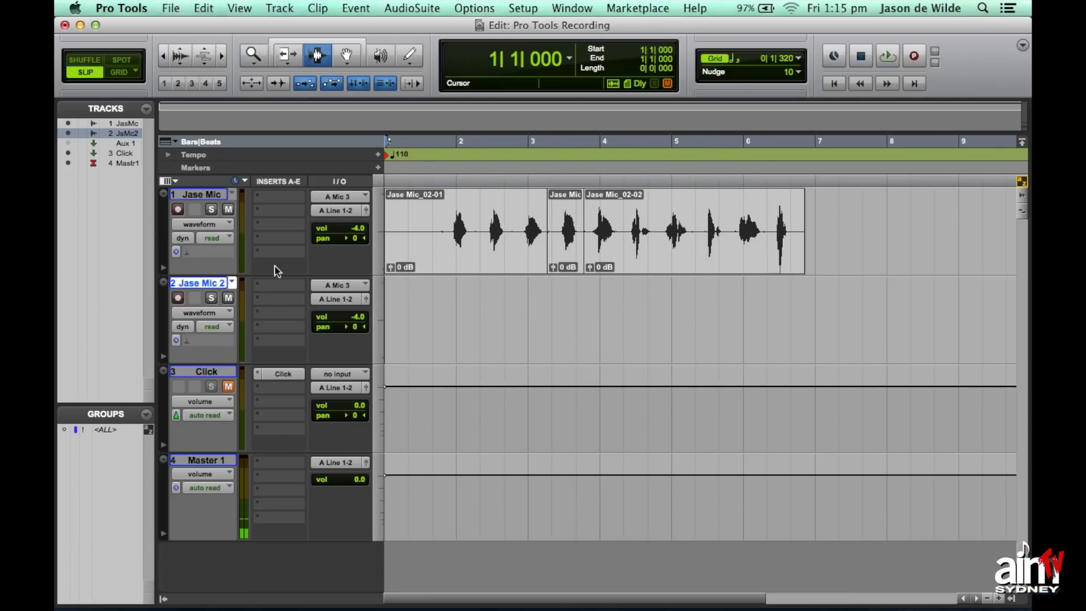
Step: Arm the second mic track and record a take of about six bars from the session start with the click unmuted
{"action": "left_click", "coordinate": [179, 298]}
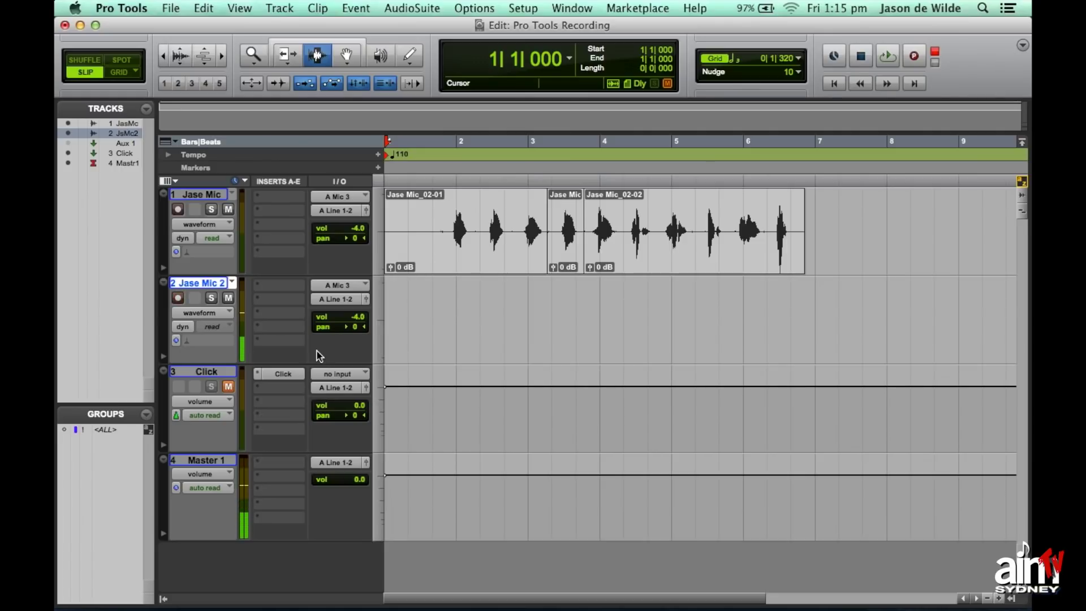
{"action": "left_click", "coordinate": [228, 387]}
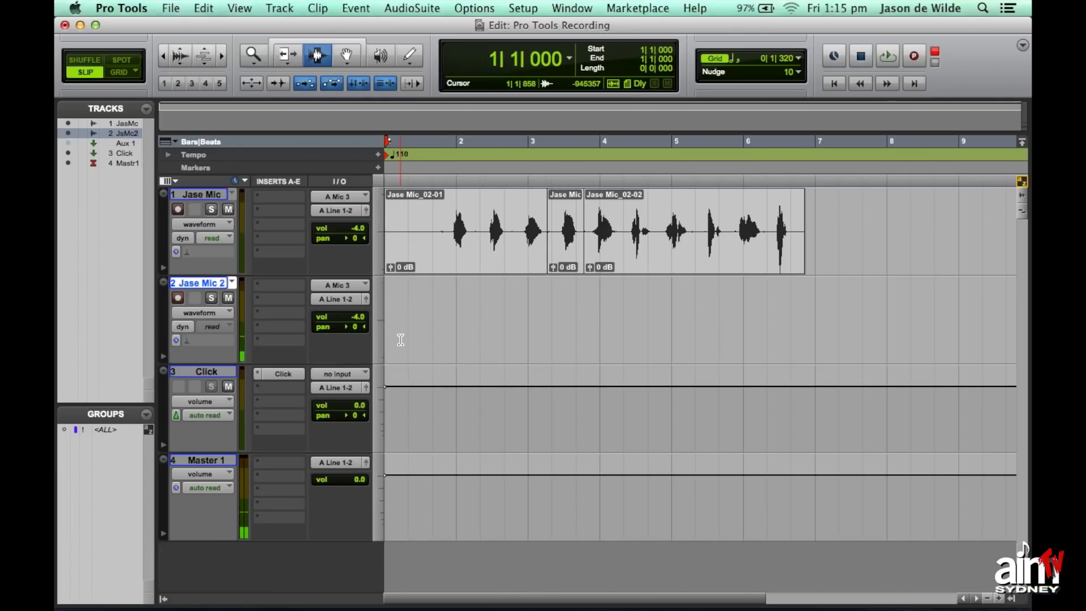
{"action": "key", "text": "super+space"}
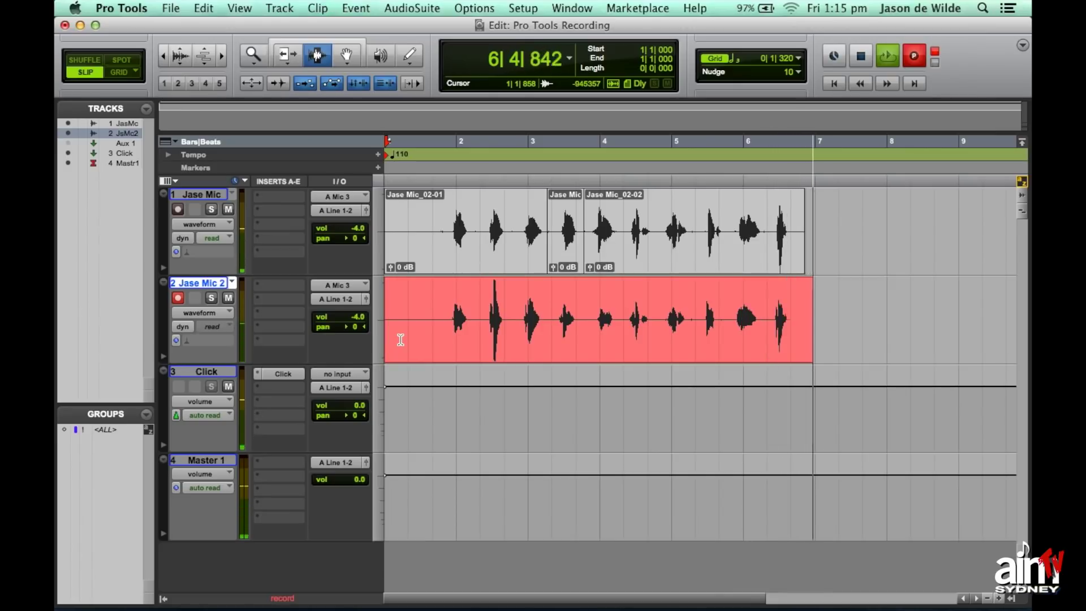
{"action": "key", "text": "space"}
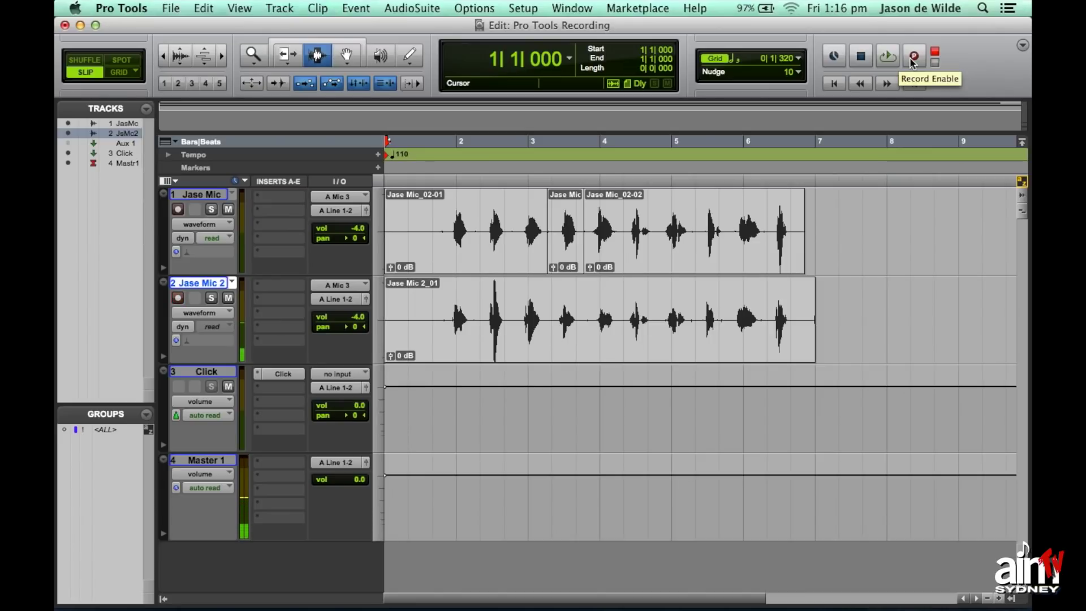
Step: Play from the session start and punch-record over the second mic clip's second sound, from about 2|2 to 2|4
{"action": "key", "text": "space"}
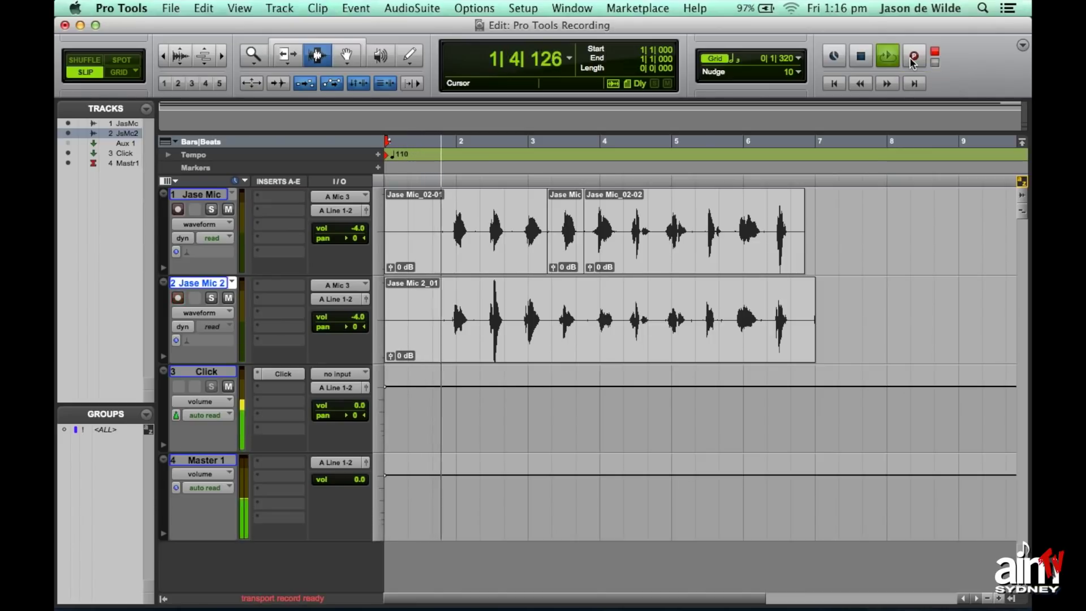
{"action": "left_click", "coordinate": [912, 57]}
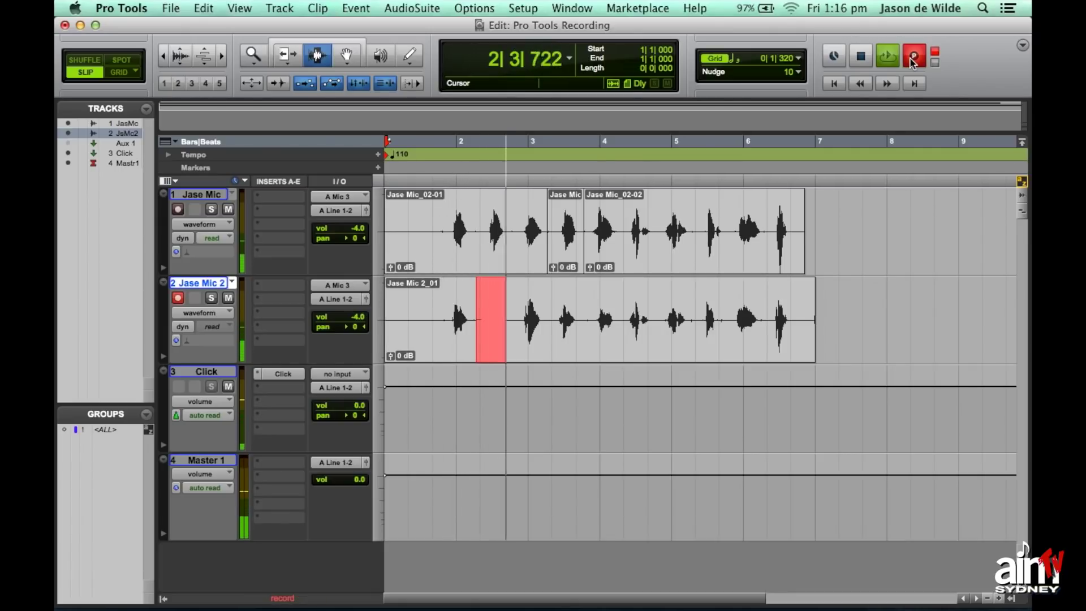
{"action": "key", "text": "space"}
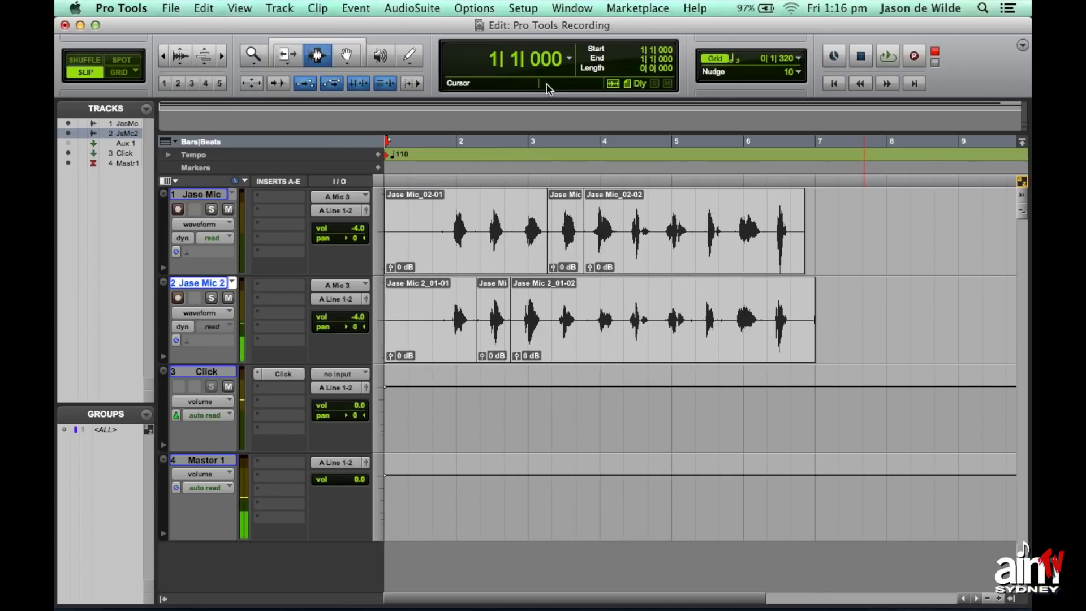
Step: Disarm recording on the second mic track
{"action": "left_click", "coordinate": [215, 298]}
{"action": "left_click", "coordinate": [213, 297]}
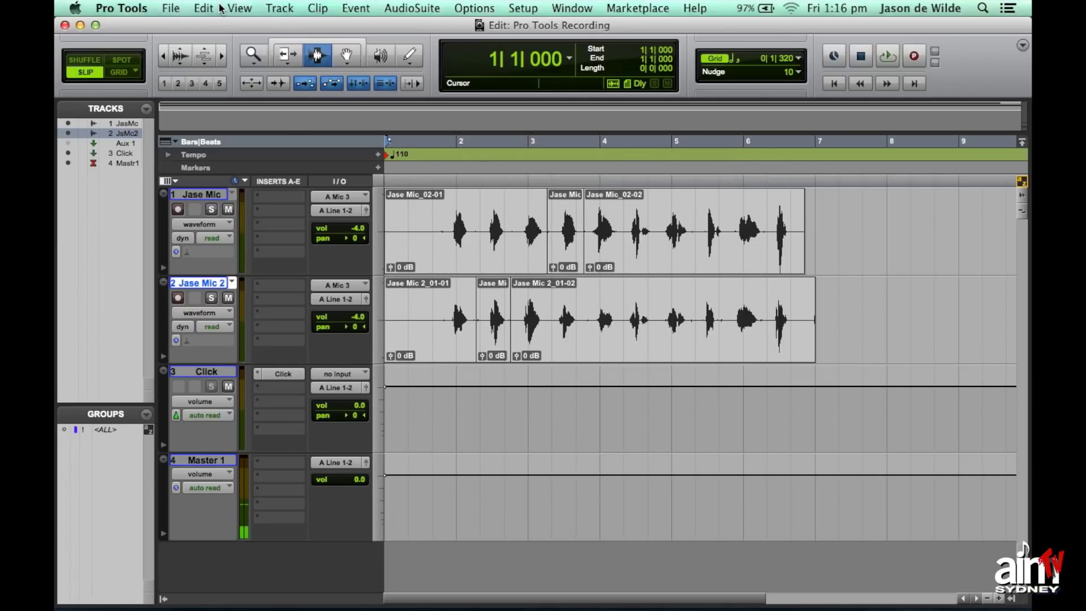
{"action": "left_click_drag", "start_coordinate": [219, 26], "coordinate": [220, 28]}
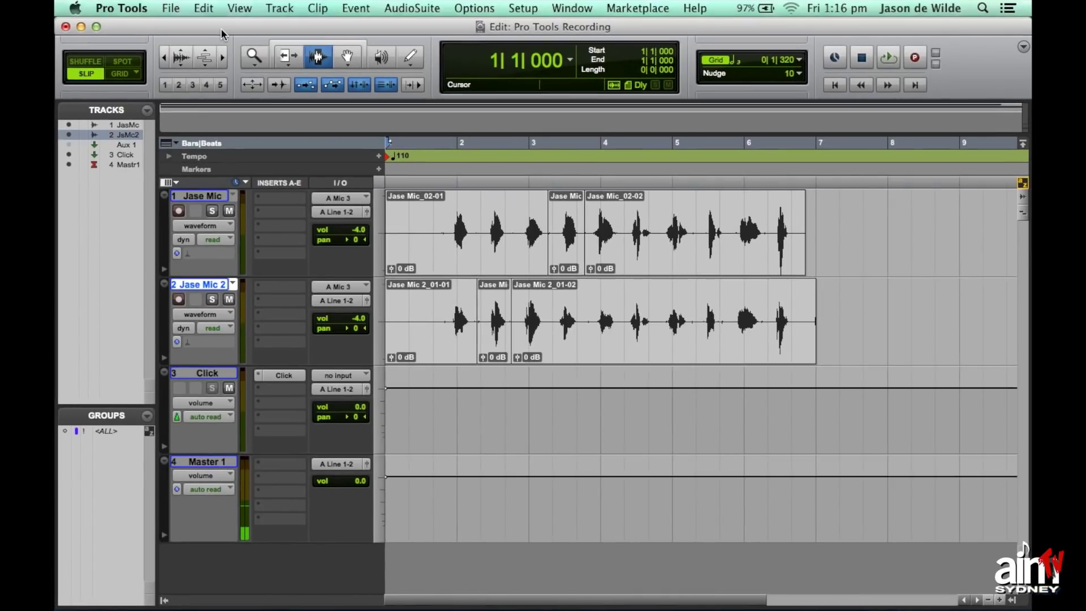